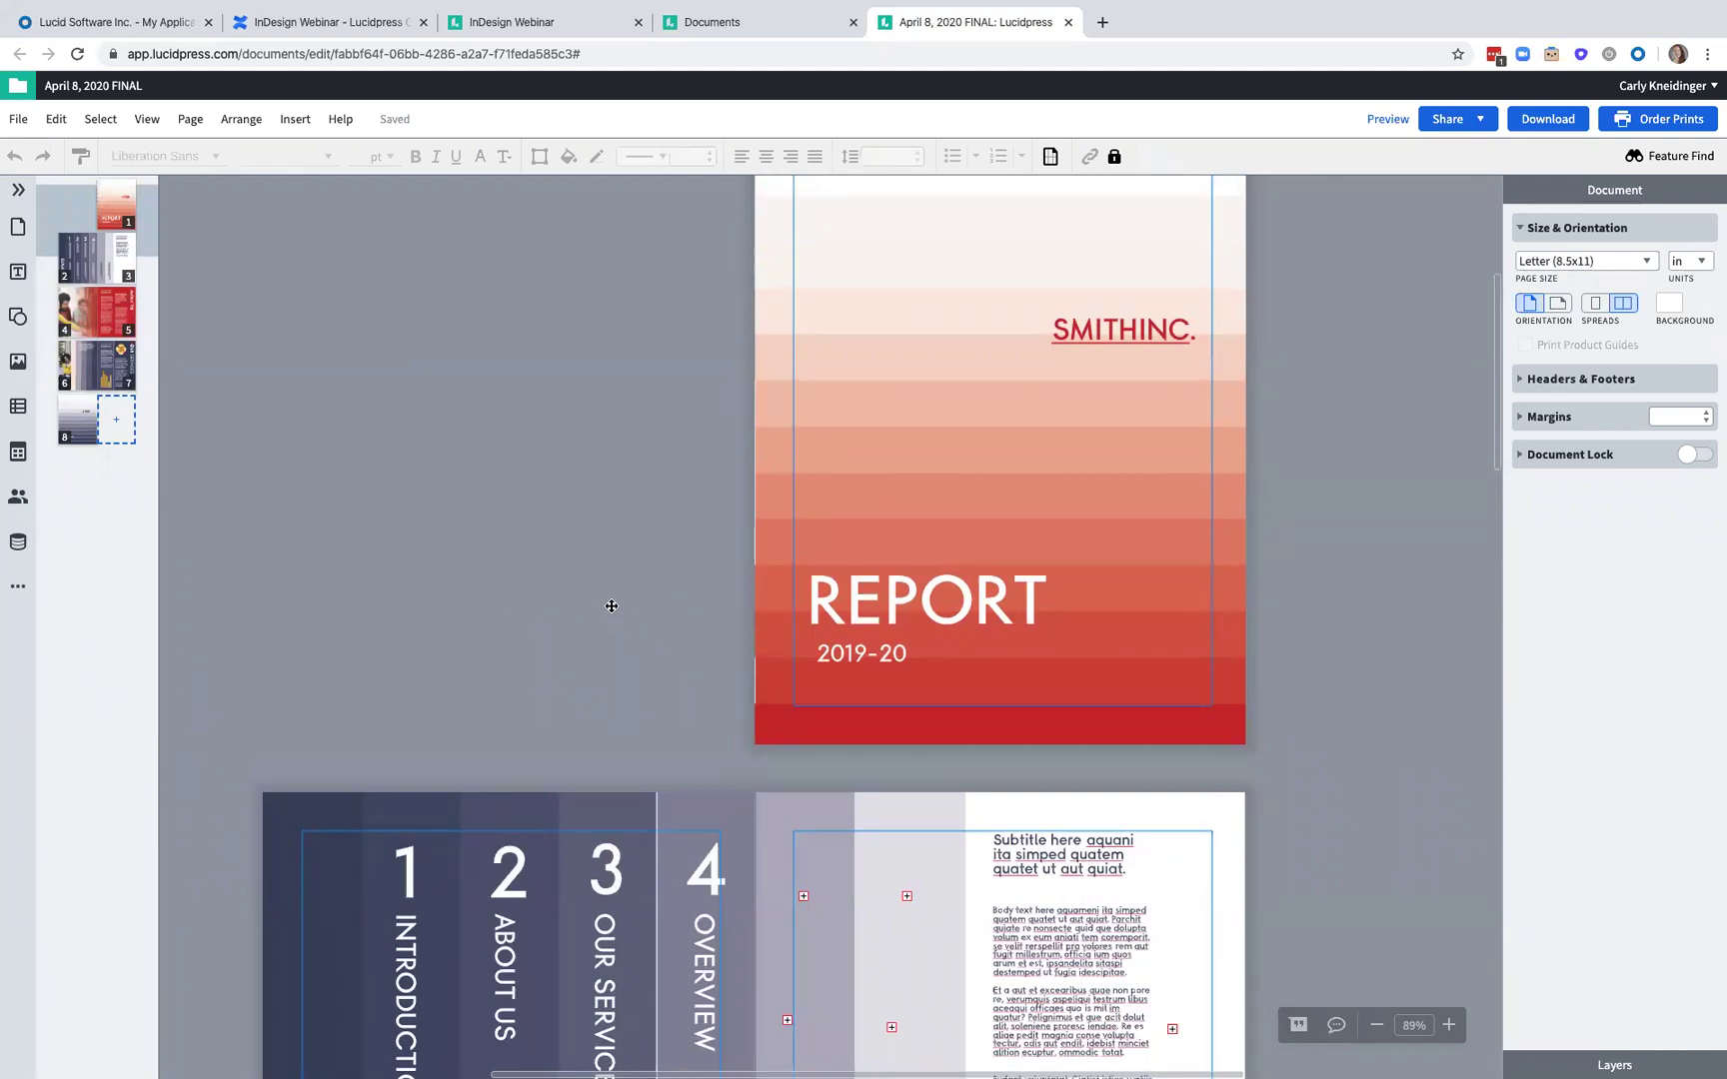
- Start an InDesign import in the InDesign Webinars documents folder and continue past the .indd to .idml conversion stage
click(711, 22)
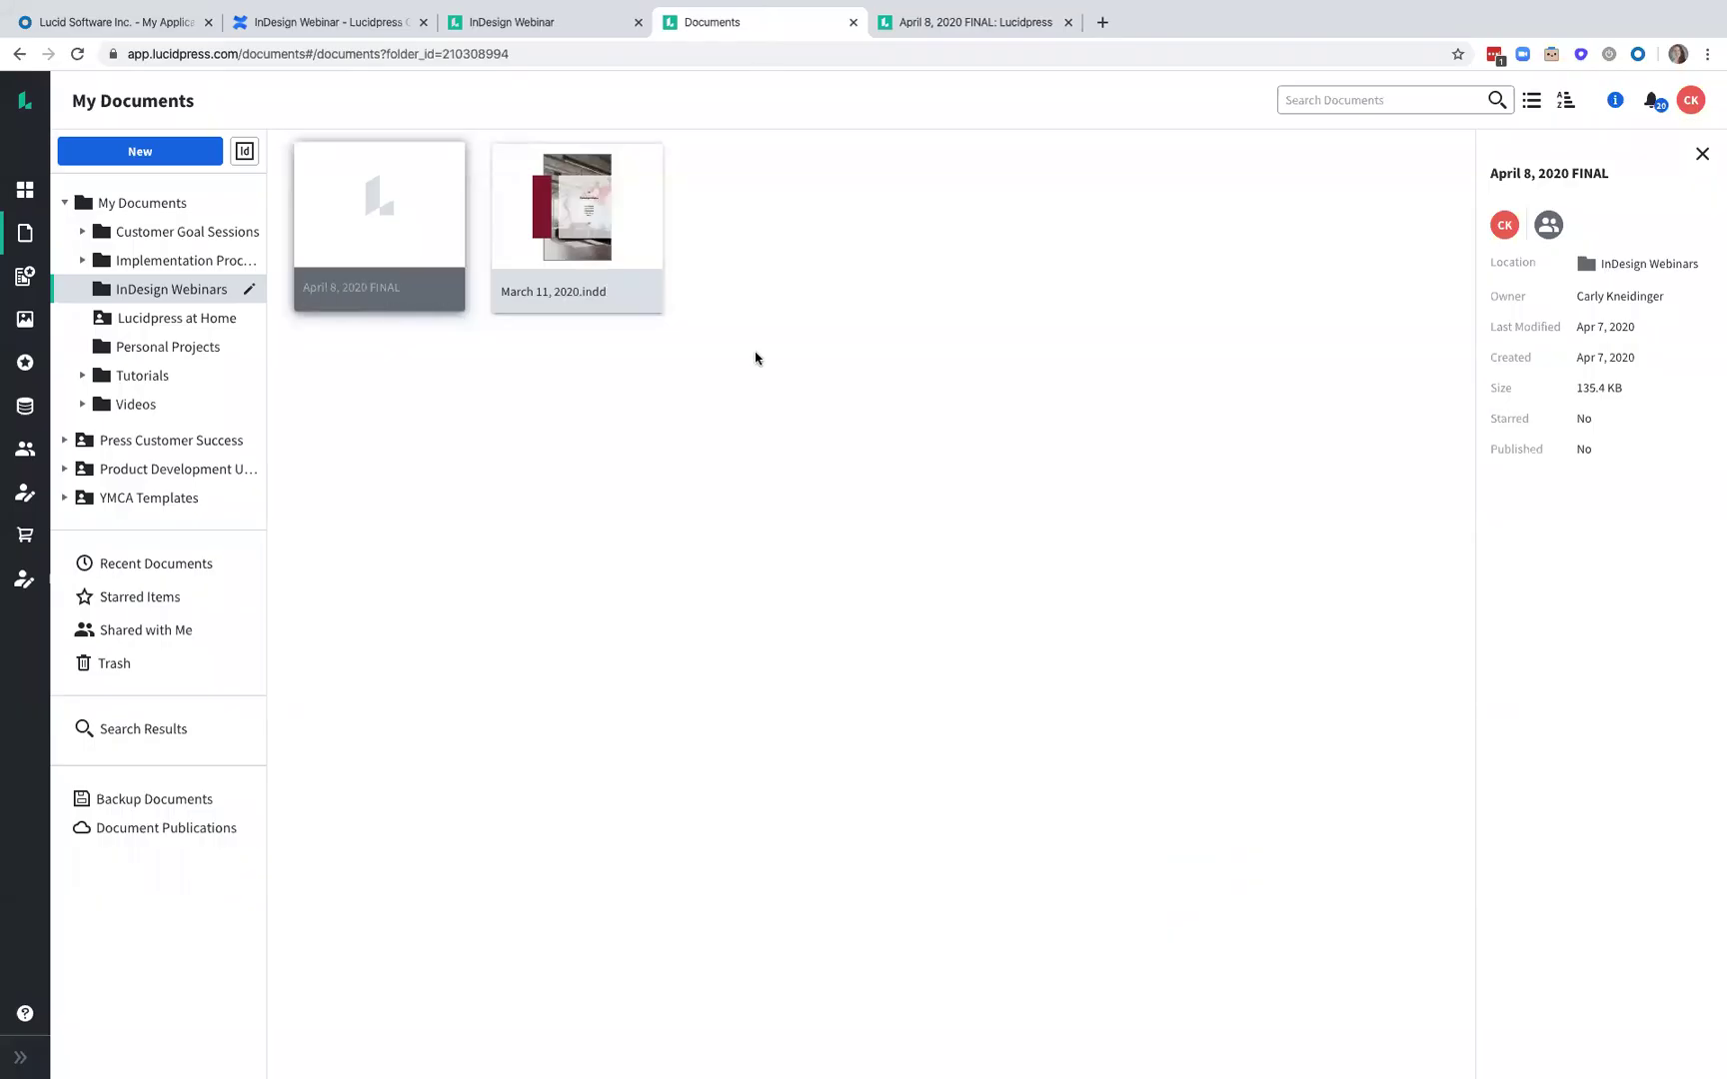
click(762, 405)
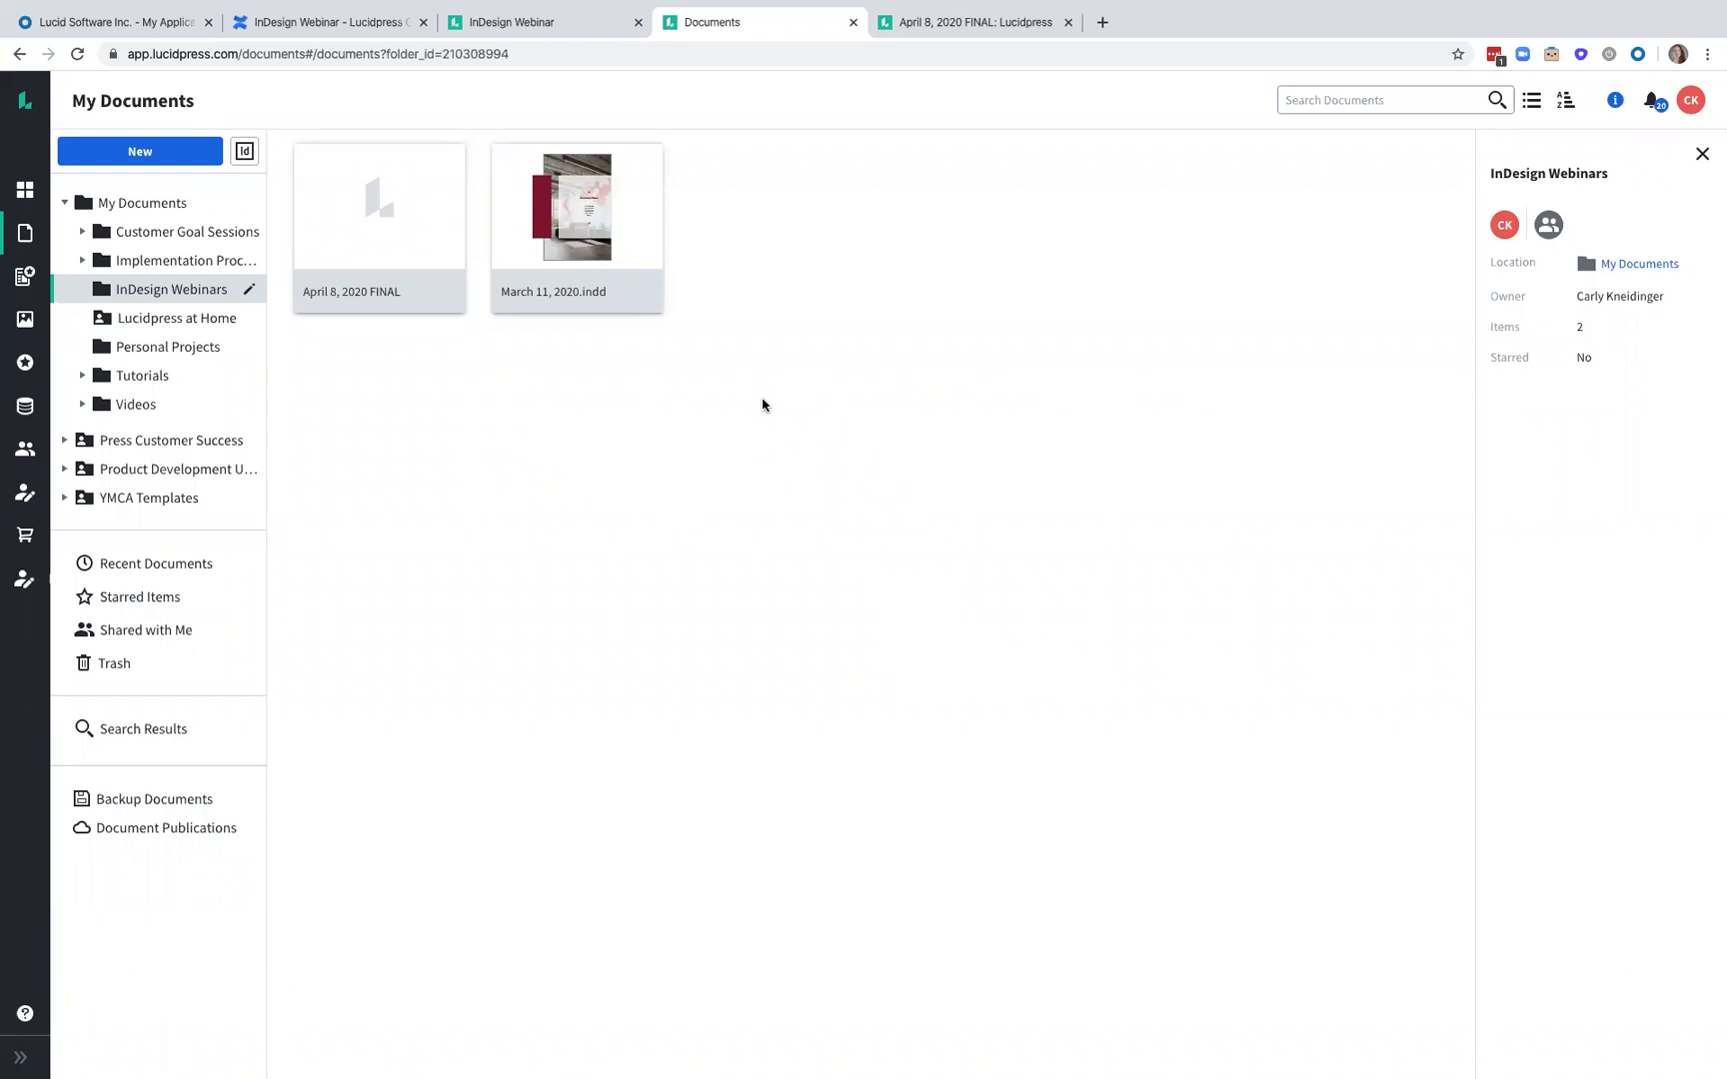
click(244, 152)
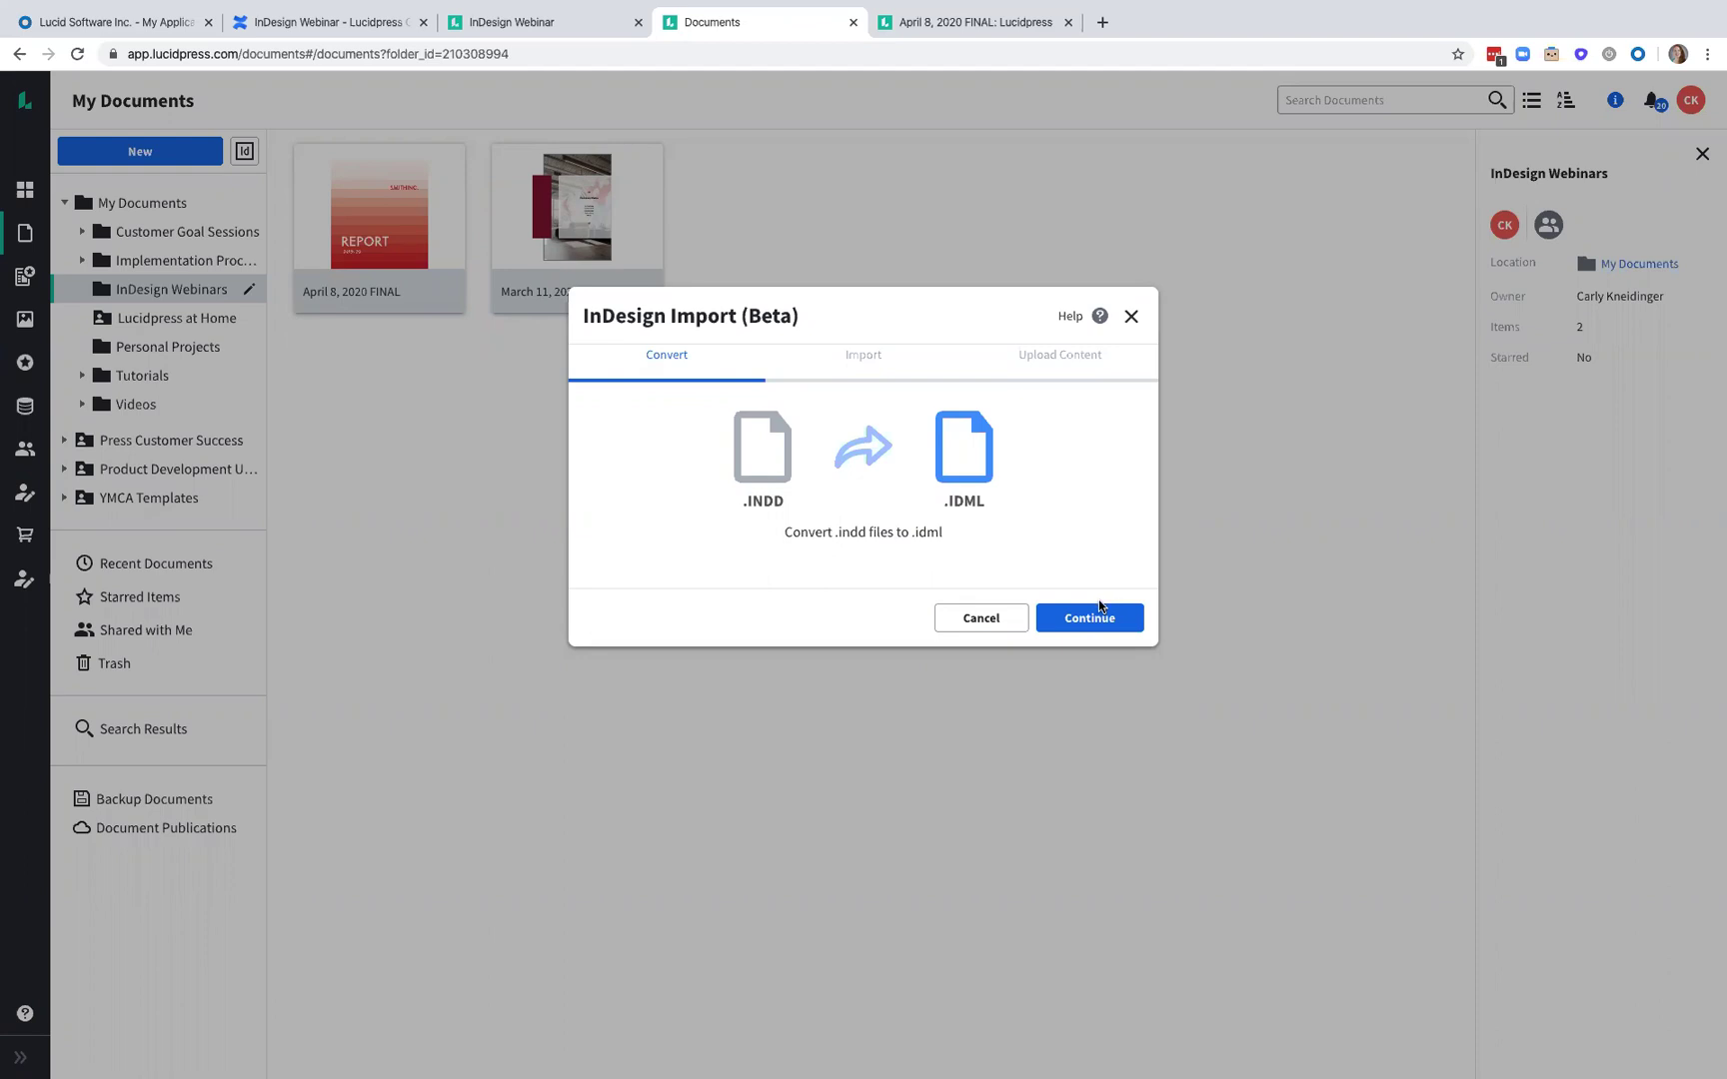
click(1092, 615)
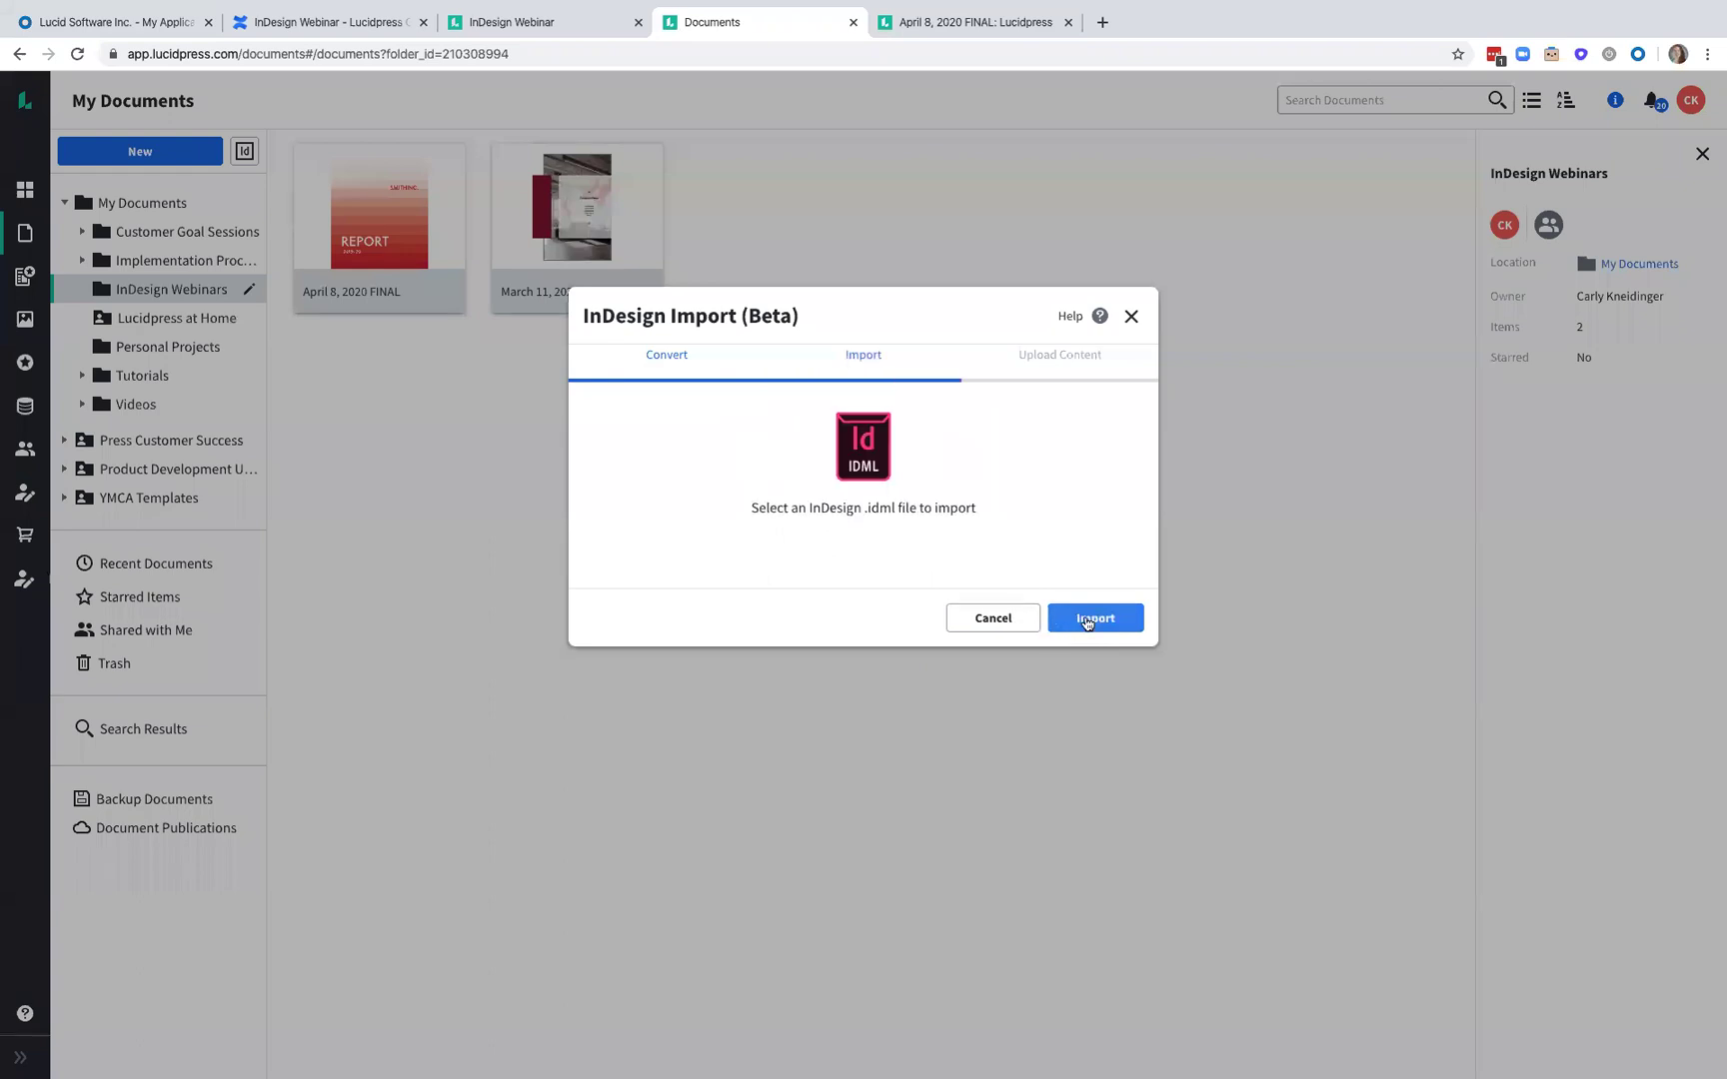
- Import Report.idml from the corporate template folder under Desktop, InDesign Webinars, April 8, 2020, and open the resulting document
click(1087, 620)
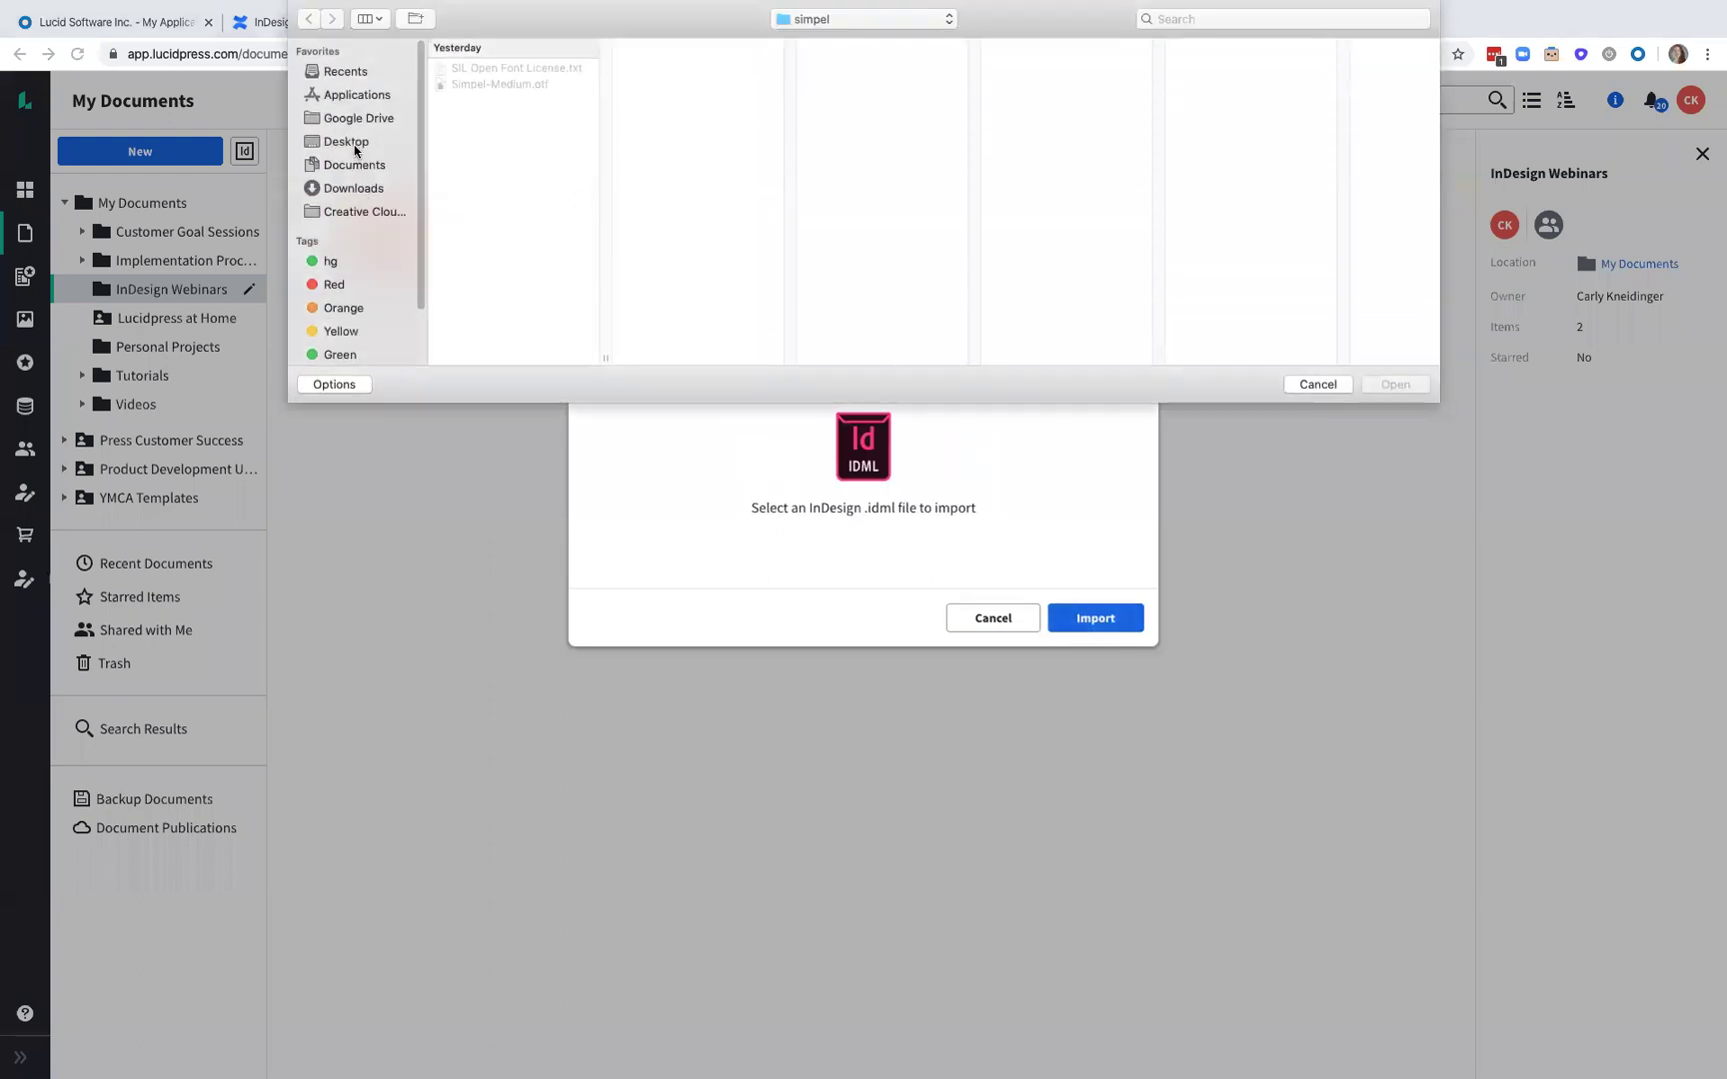
click(354, 146)
click(537, 195)
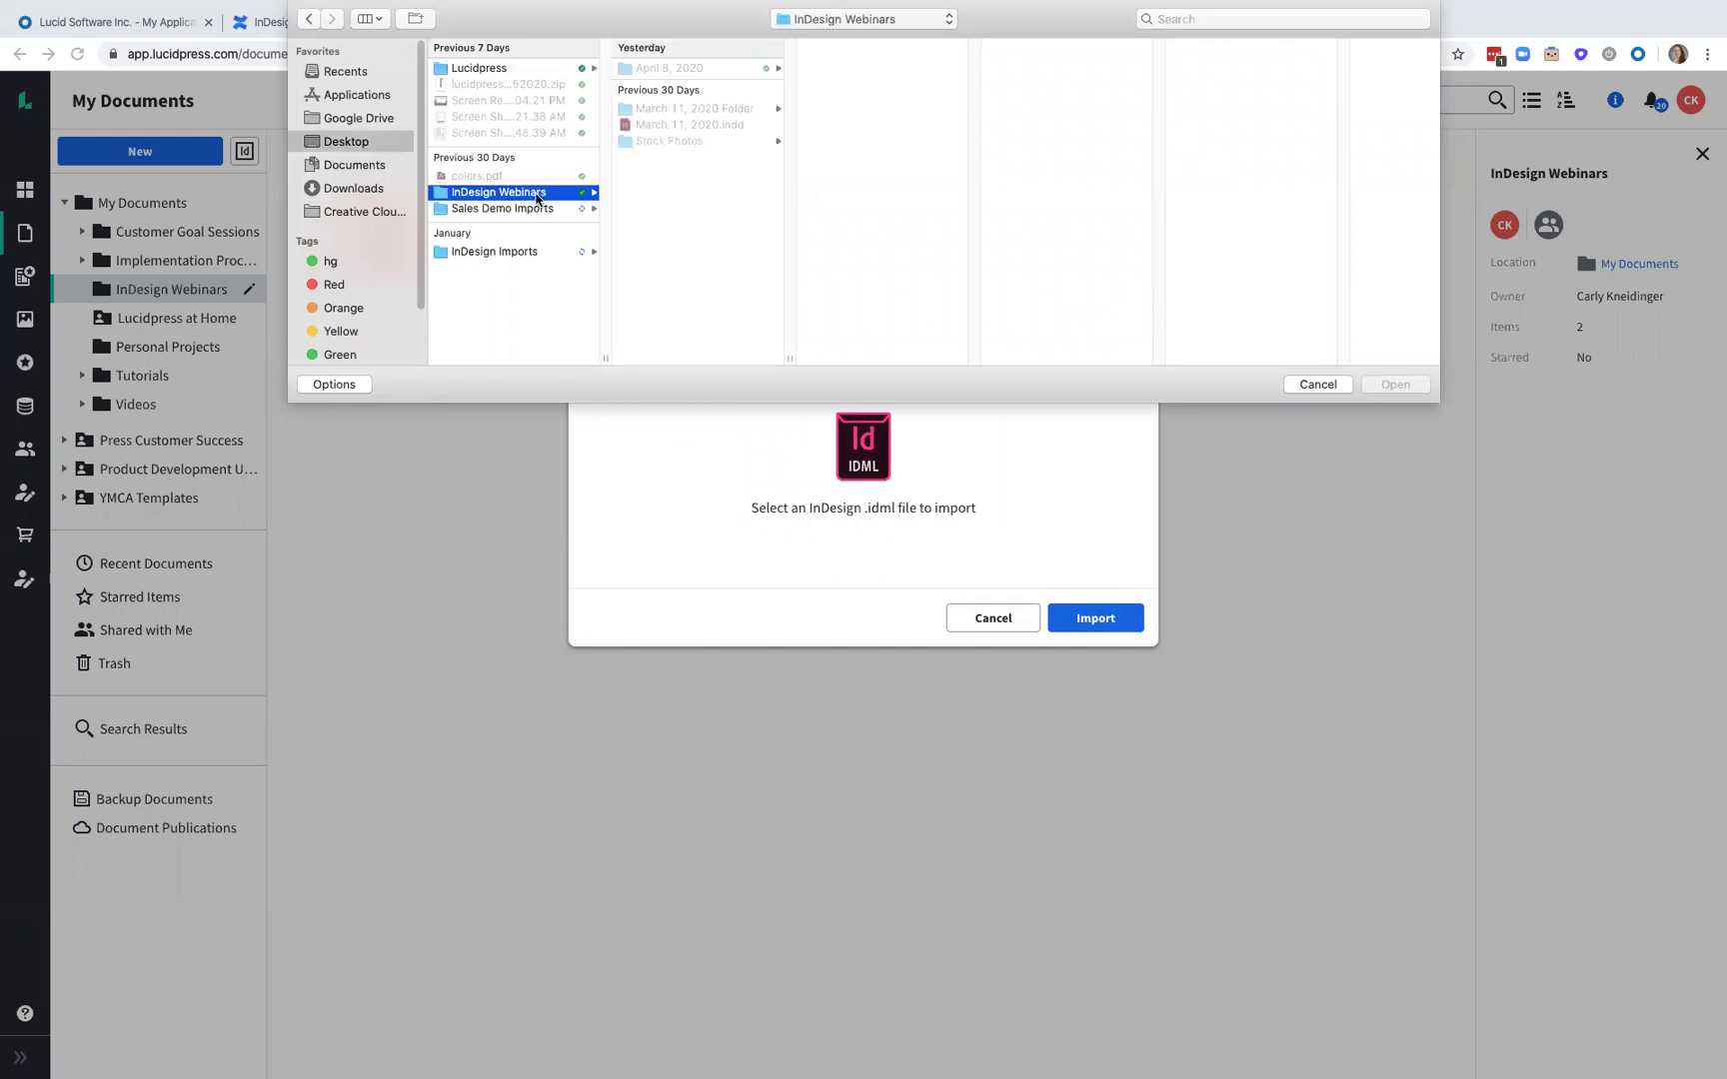
click(688, 68)
click(924, 69)
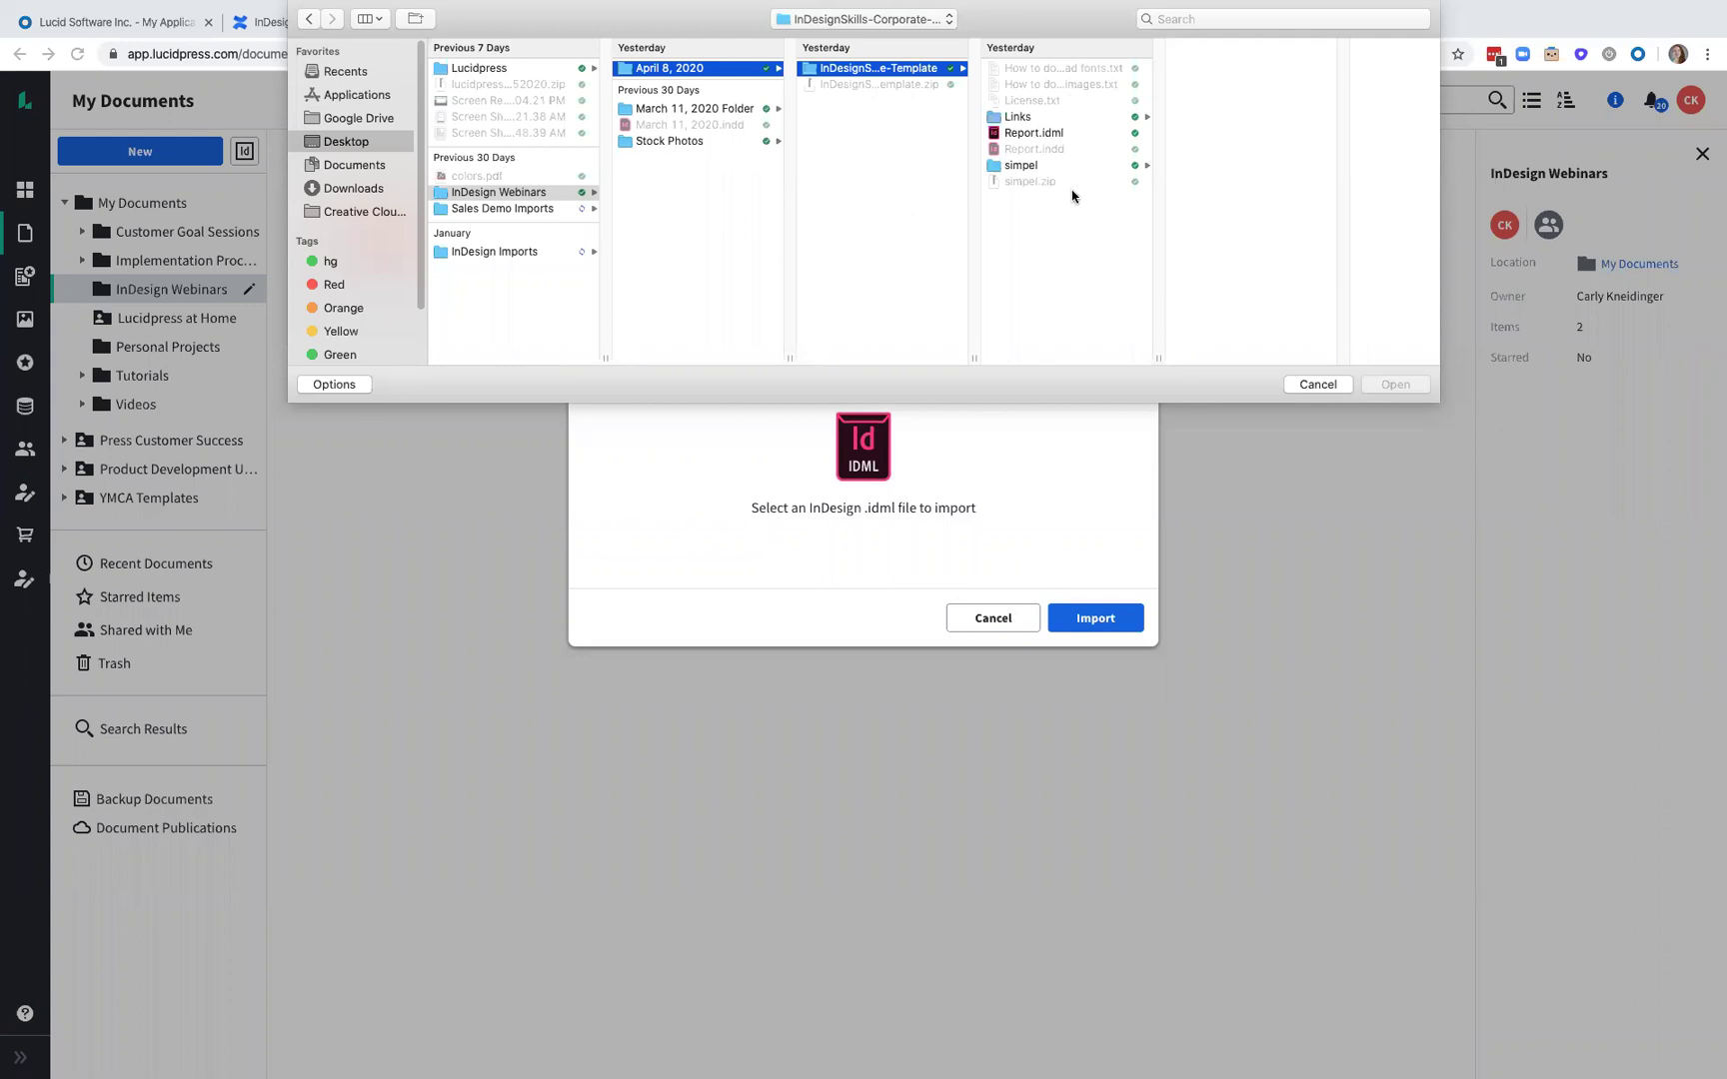
click(1061, 134)
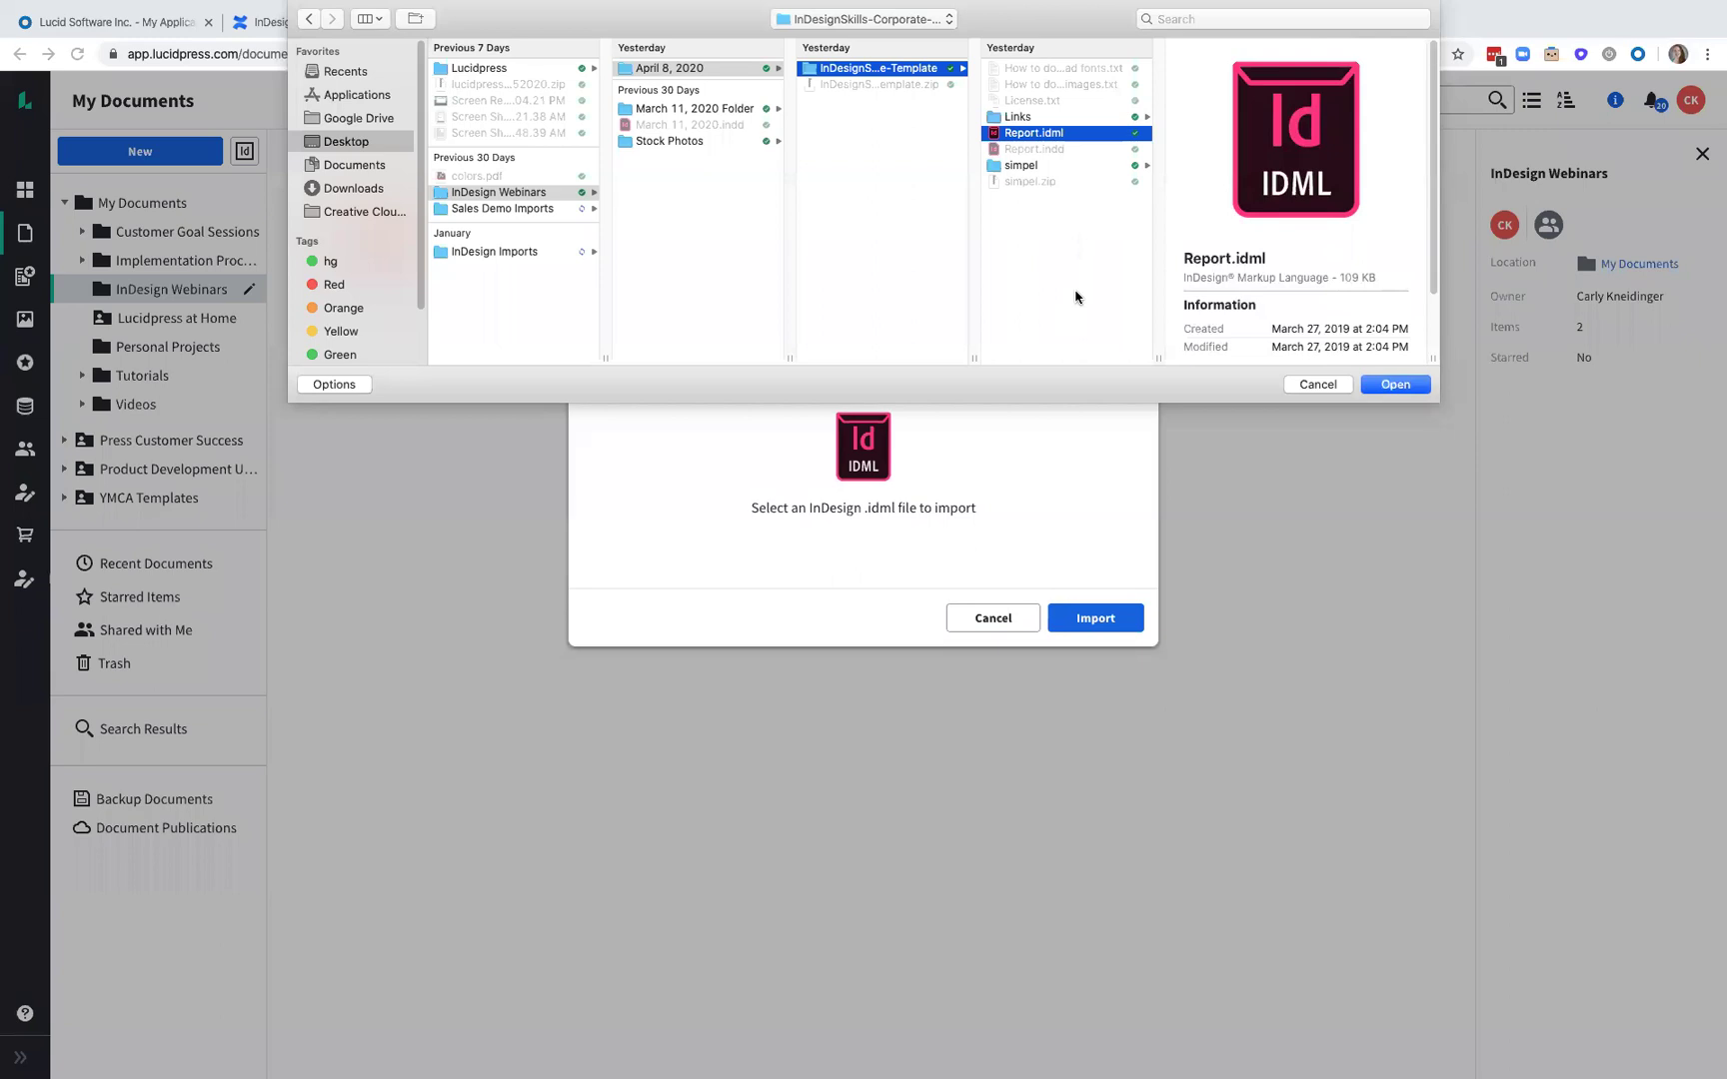
click(1395, 385)
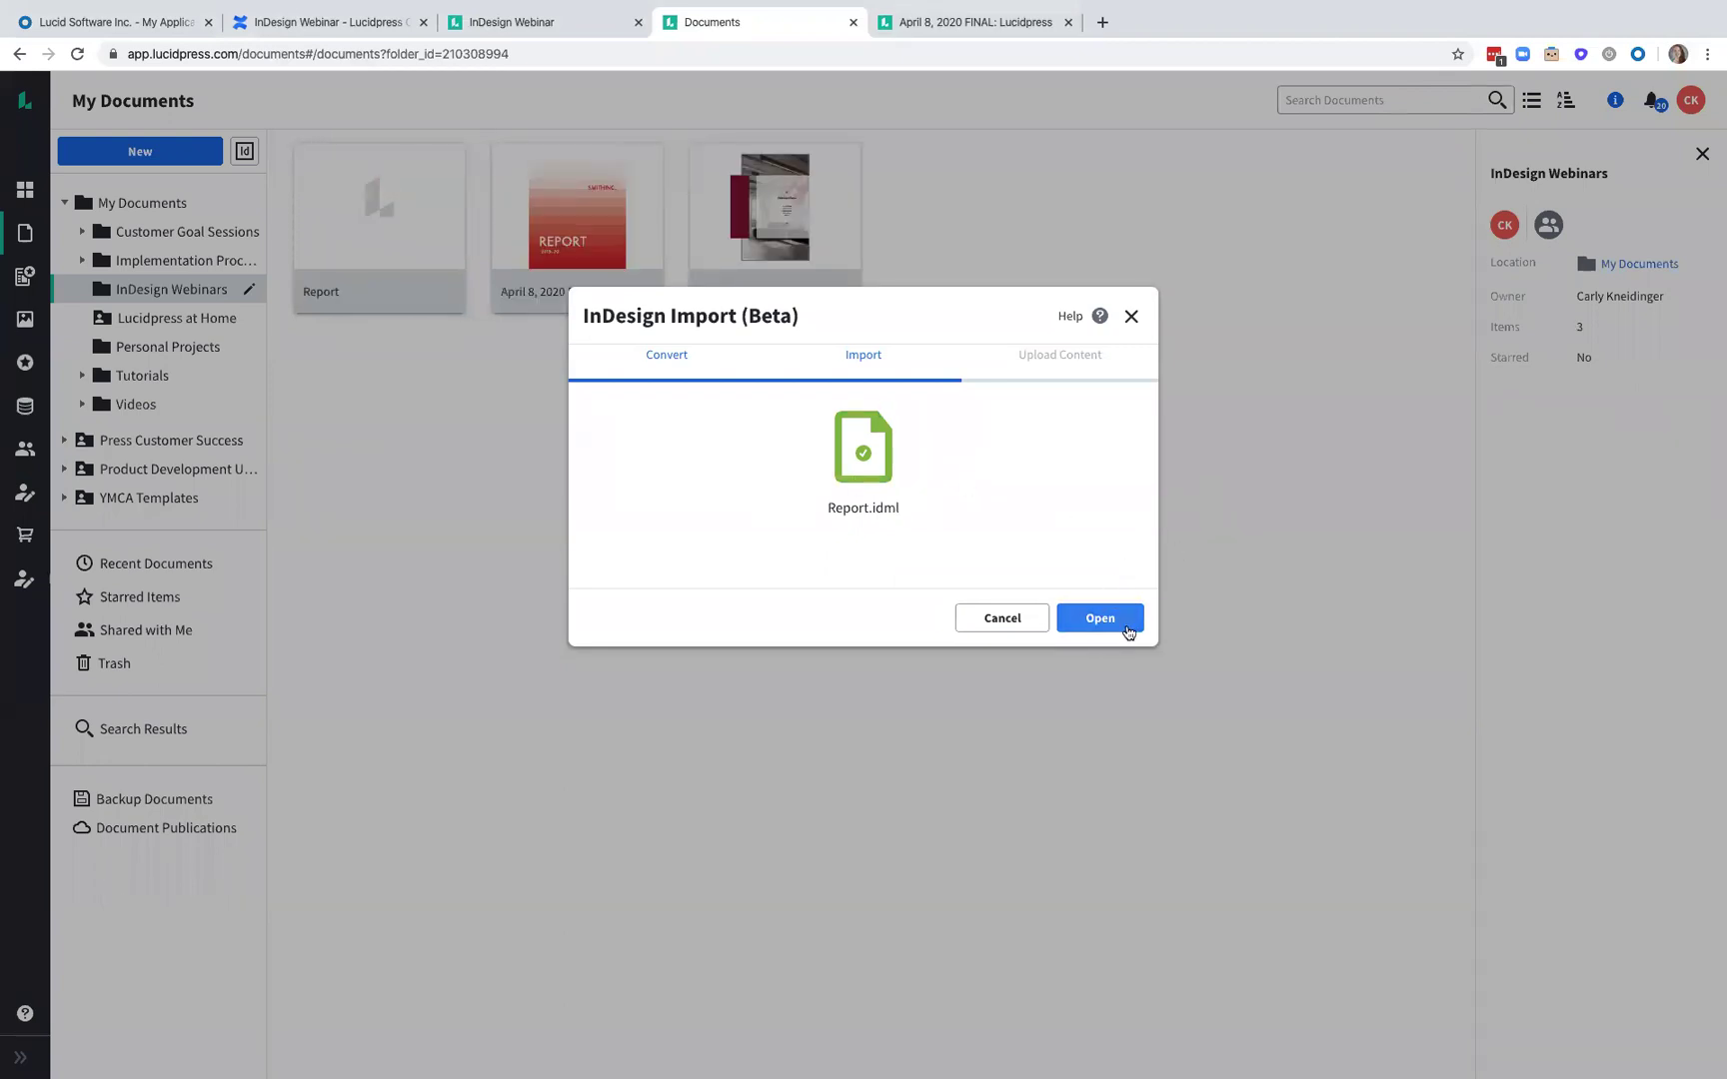
click(1126, 627)
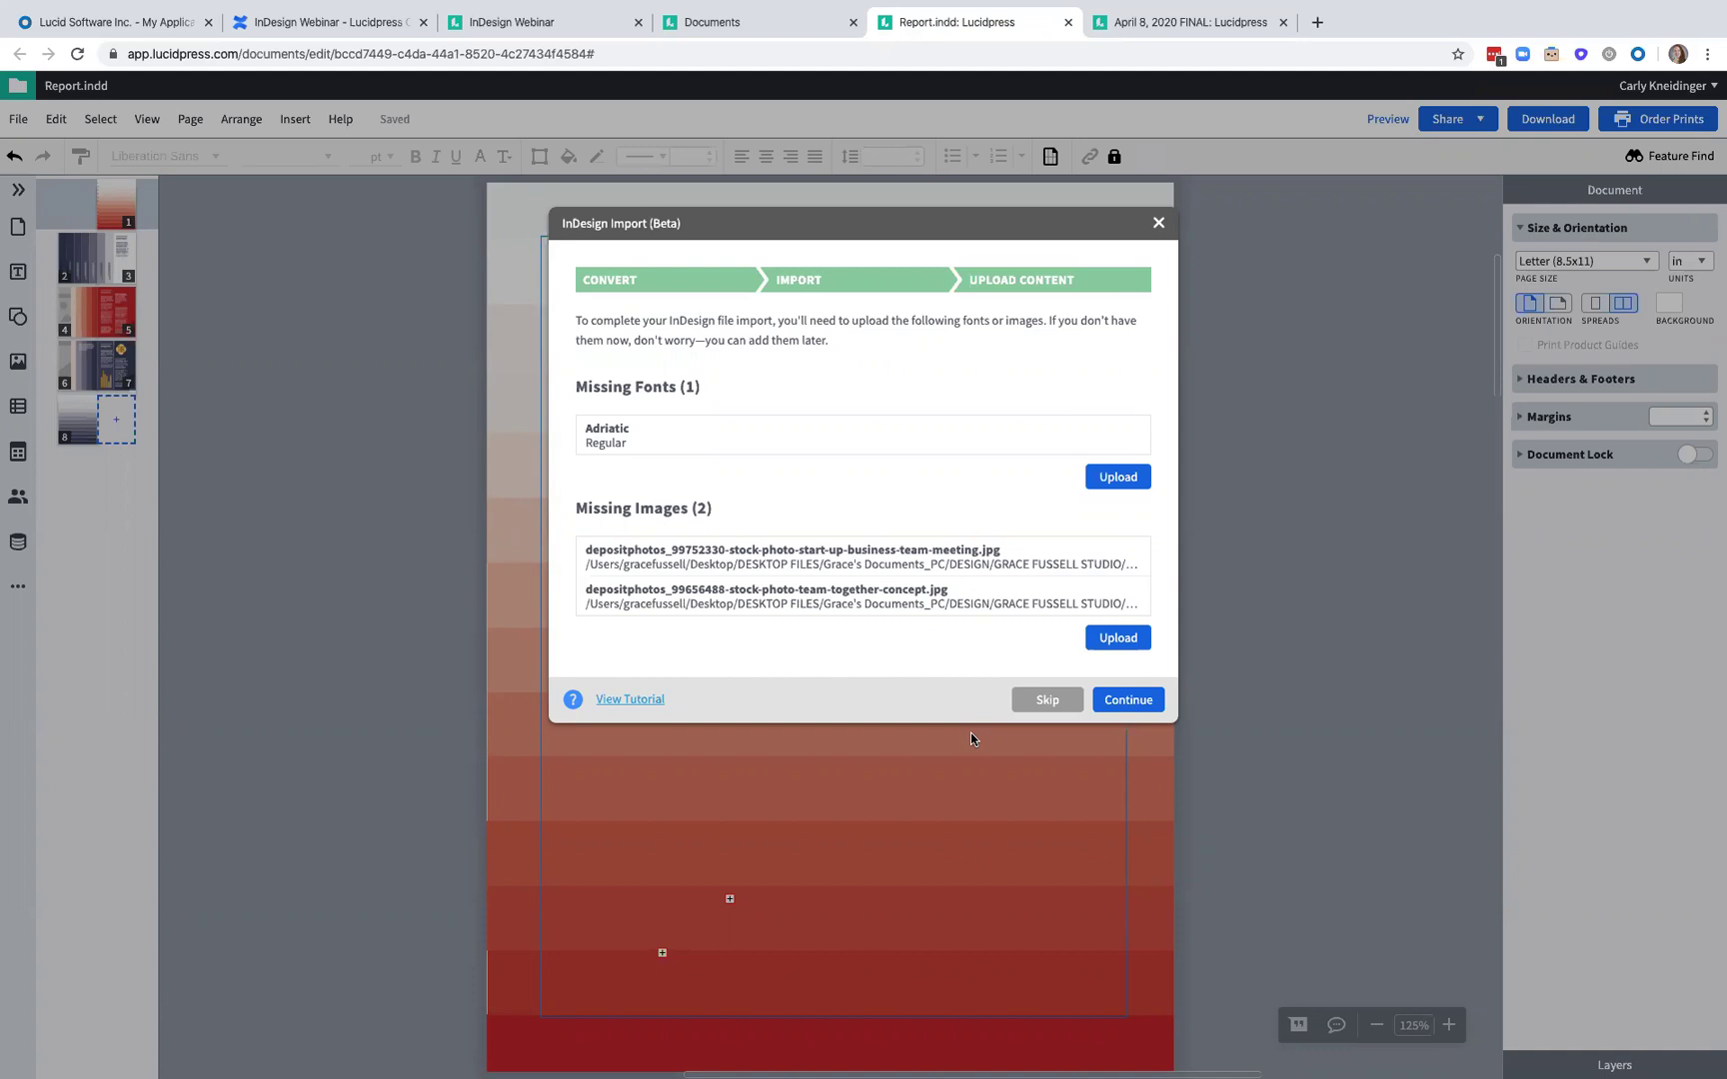
- Upload both missing stock photos from the Links folder and finish the import without supplying the missing Adriatic font
click(1117, 480)
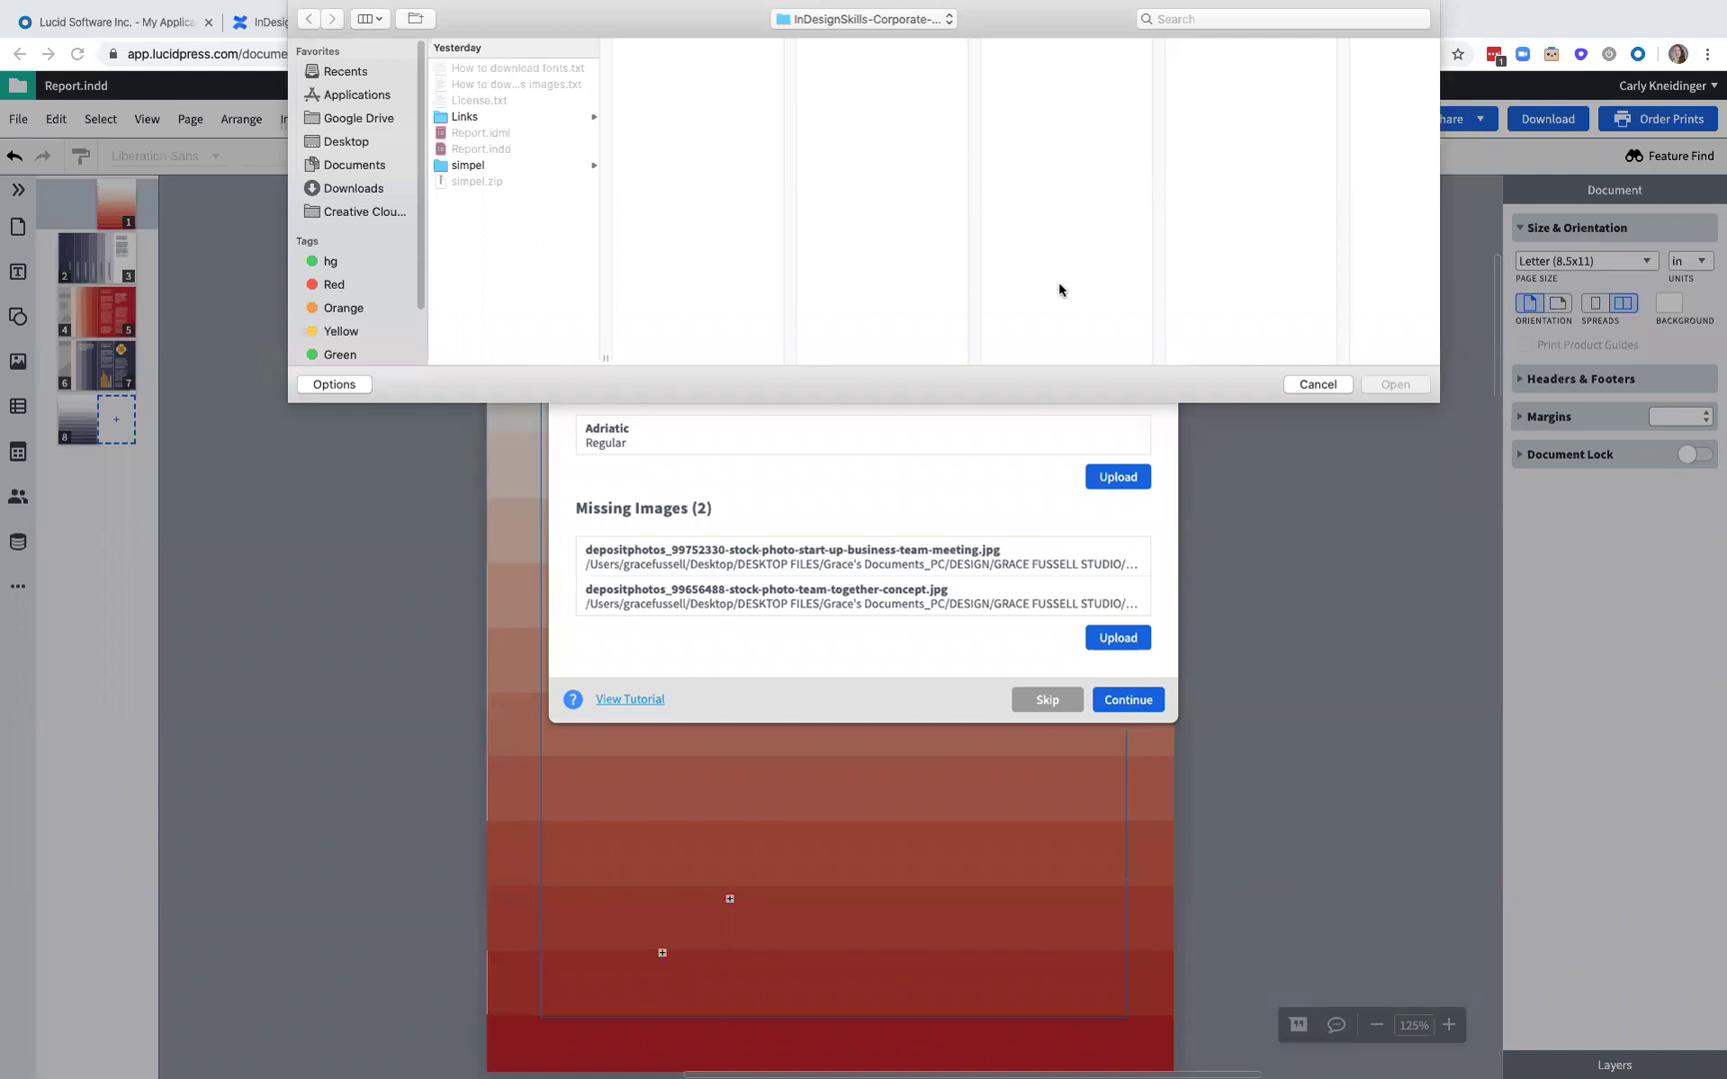
click(1319, 387)
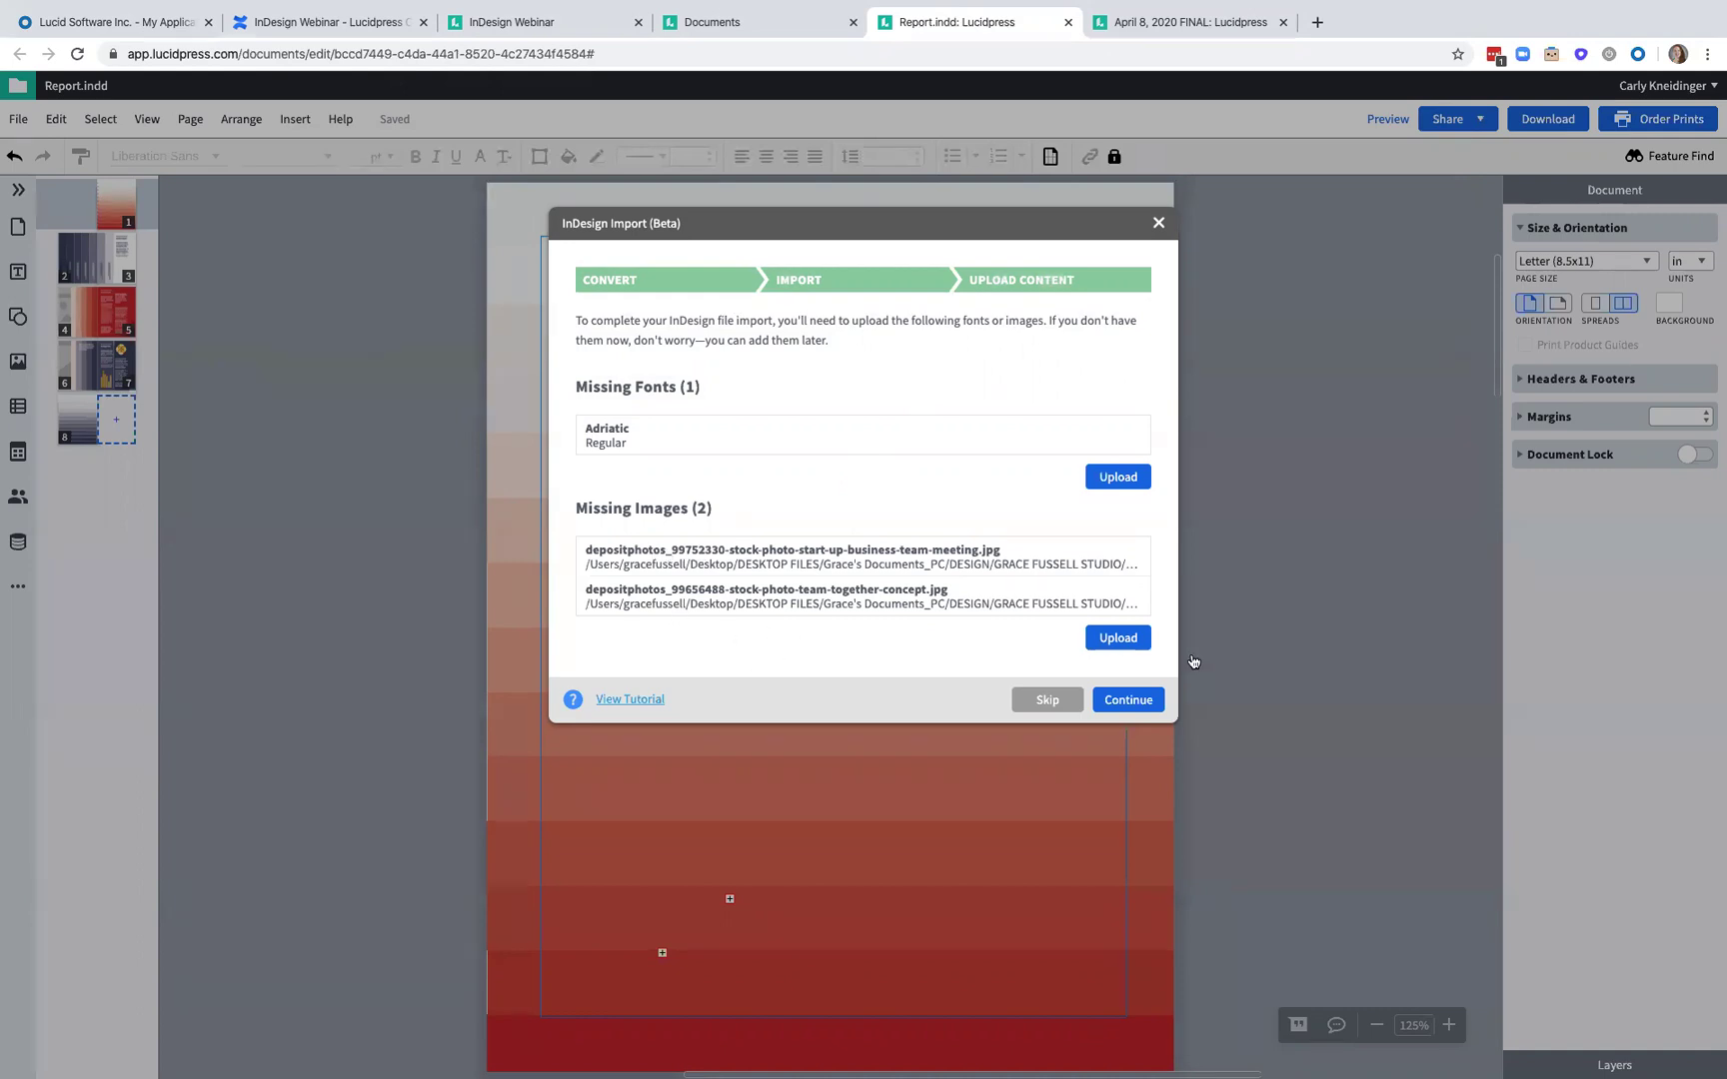
click(1116, 641)
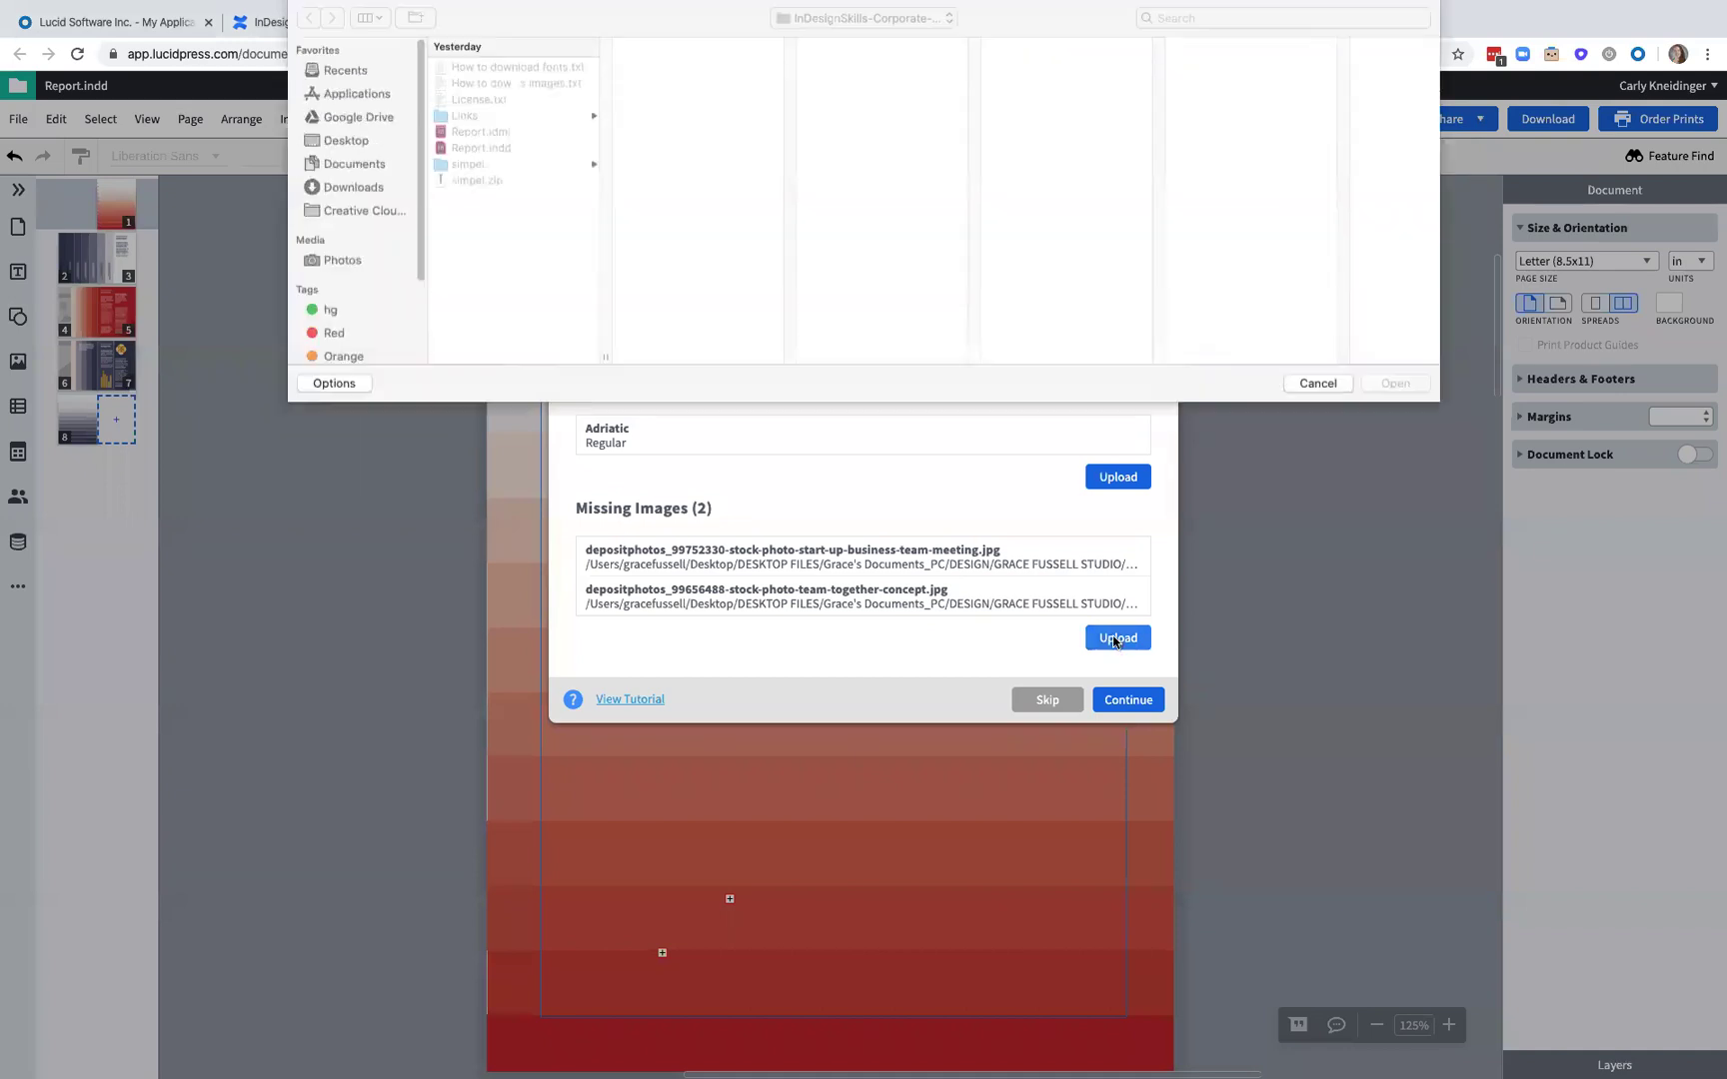
click(528, 119)
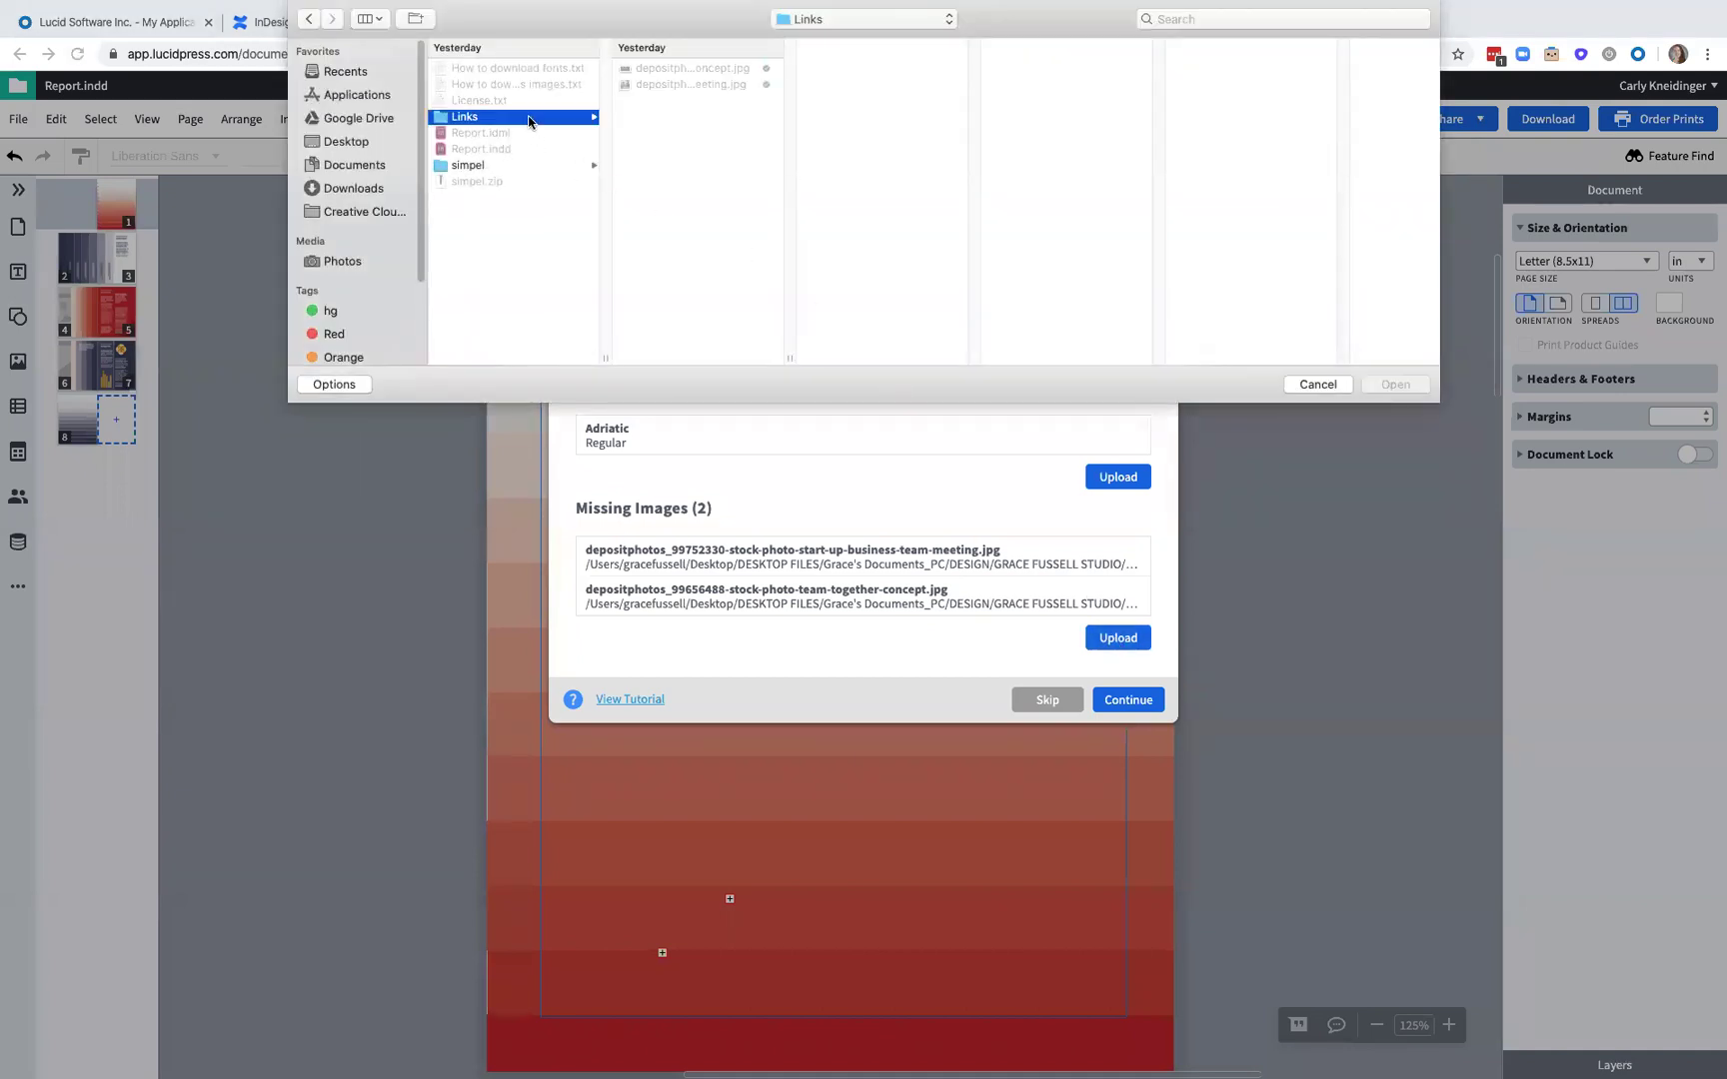
key(super+a)
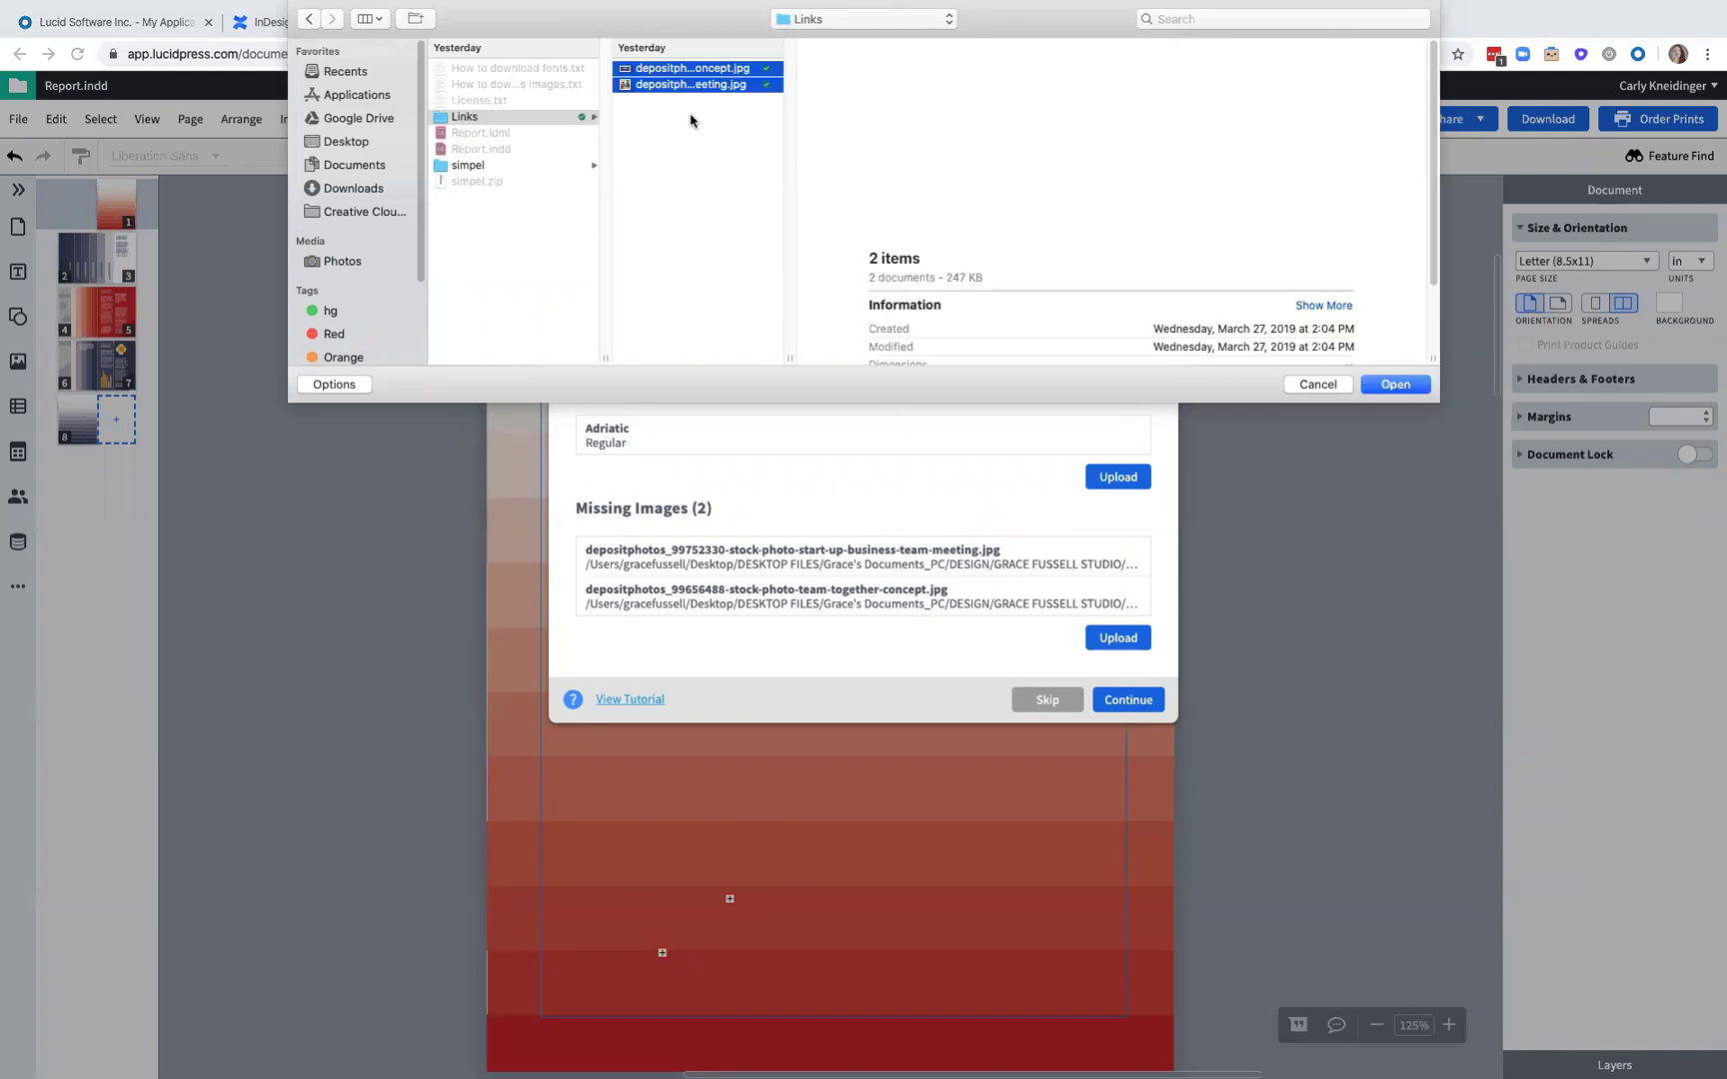
click(1396, 386)
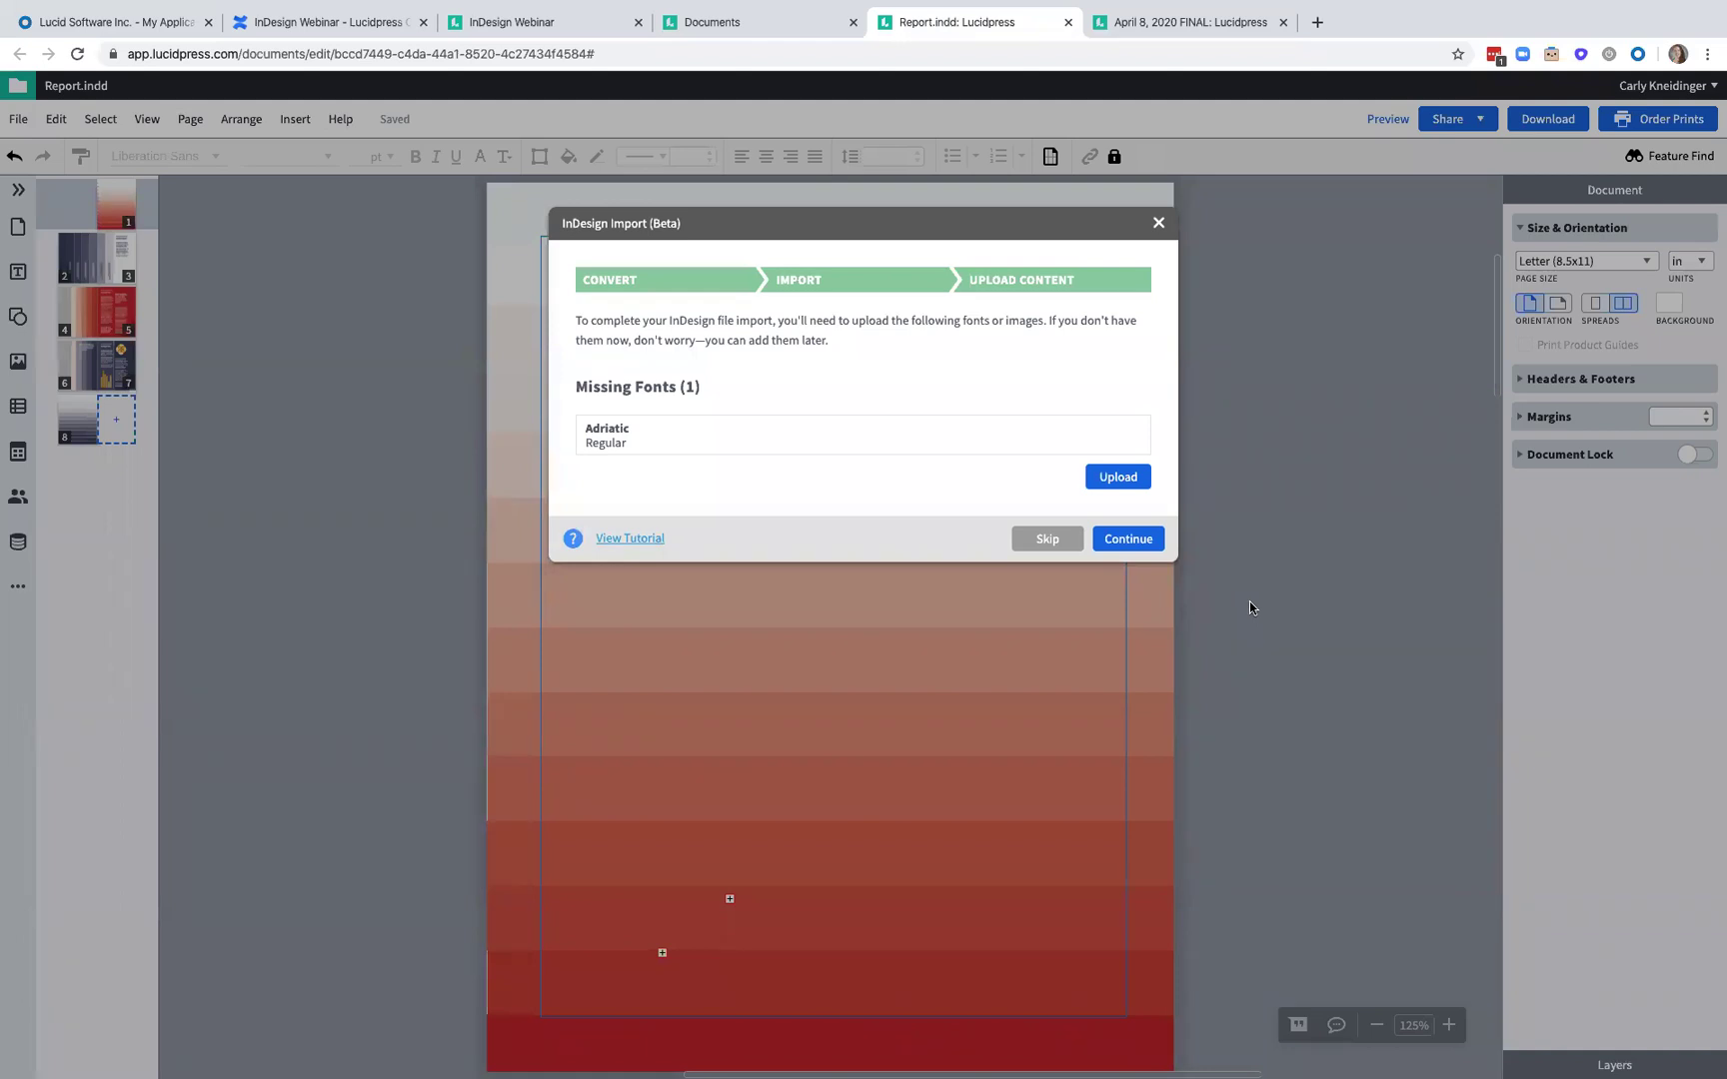
click(1149, 541)
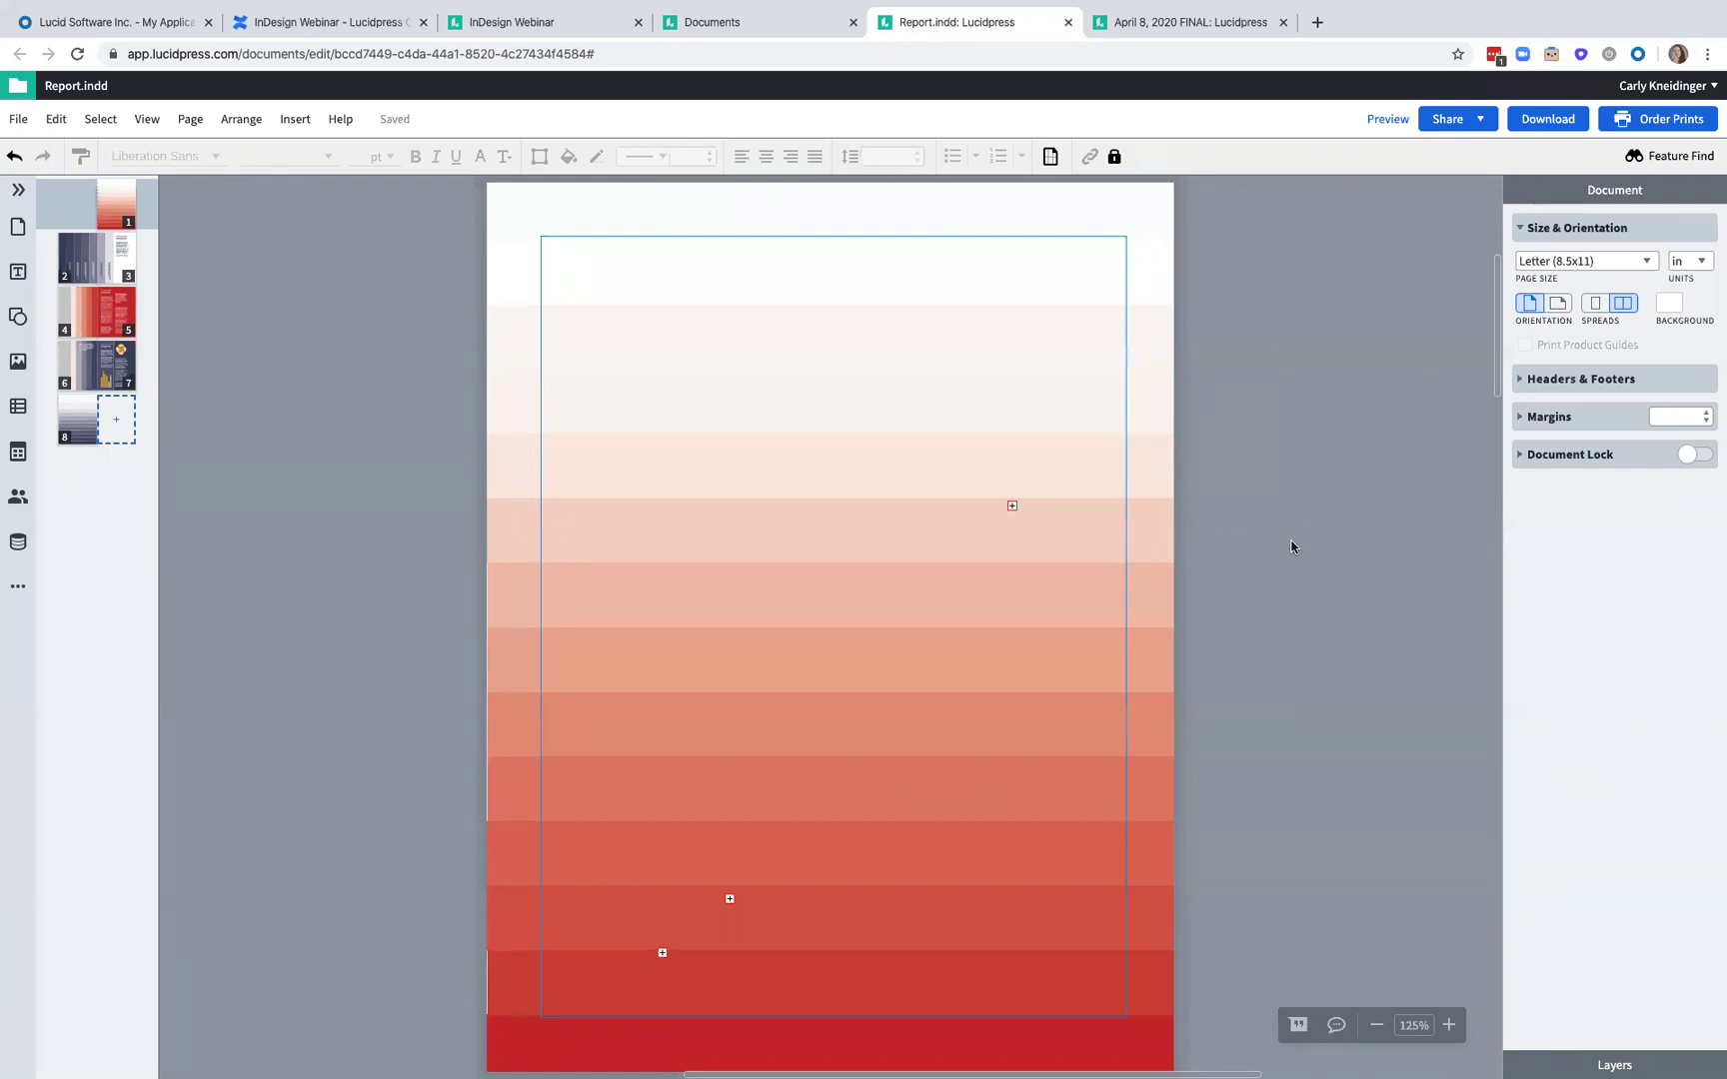
- Expand the overflowing cover text boxes so that SMITHINC., REPORT and 2019-20 show in full
click(1013, 508)
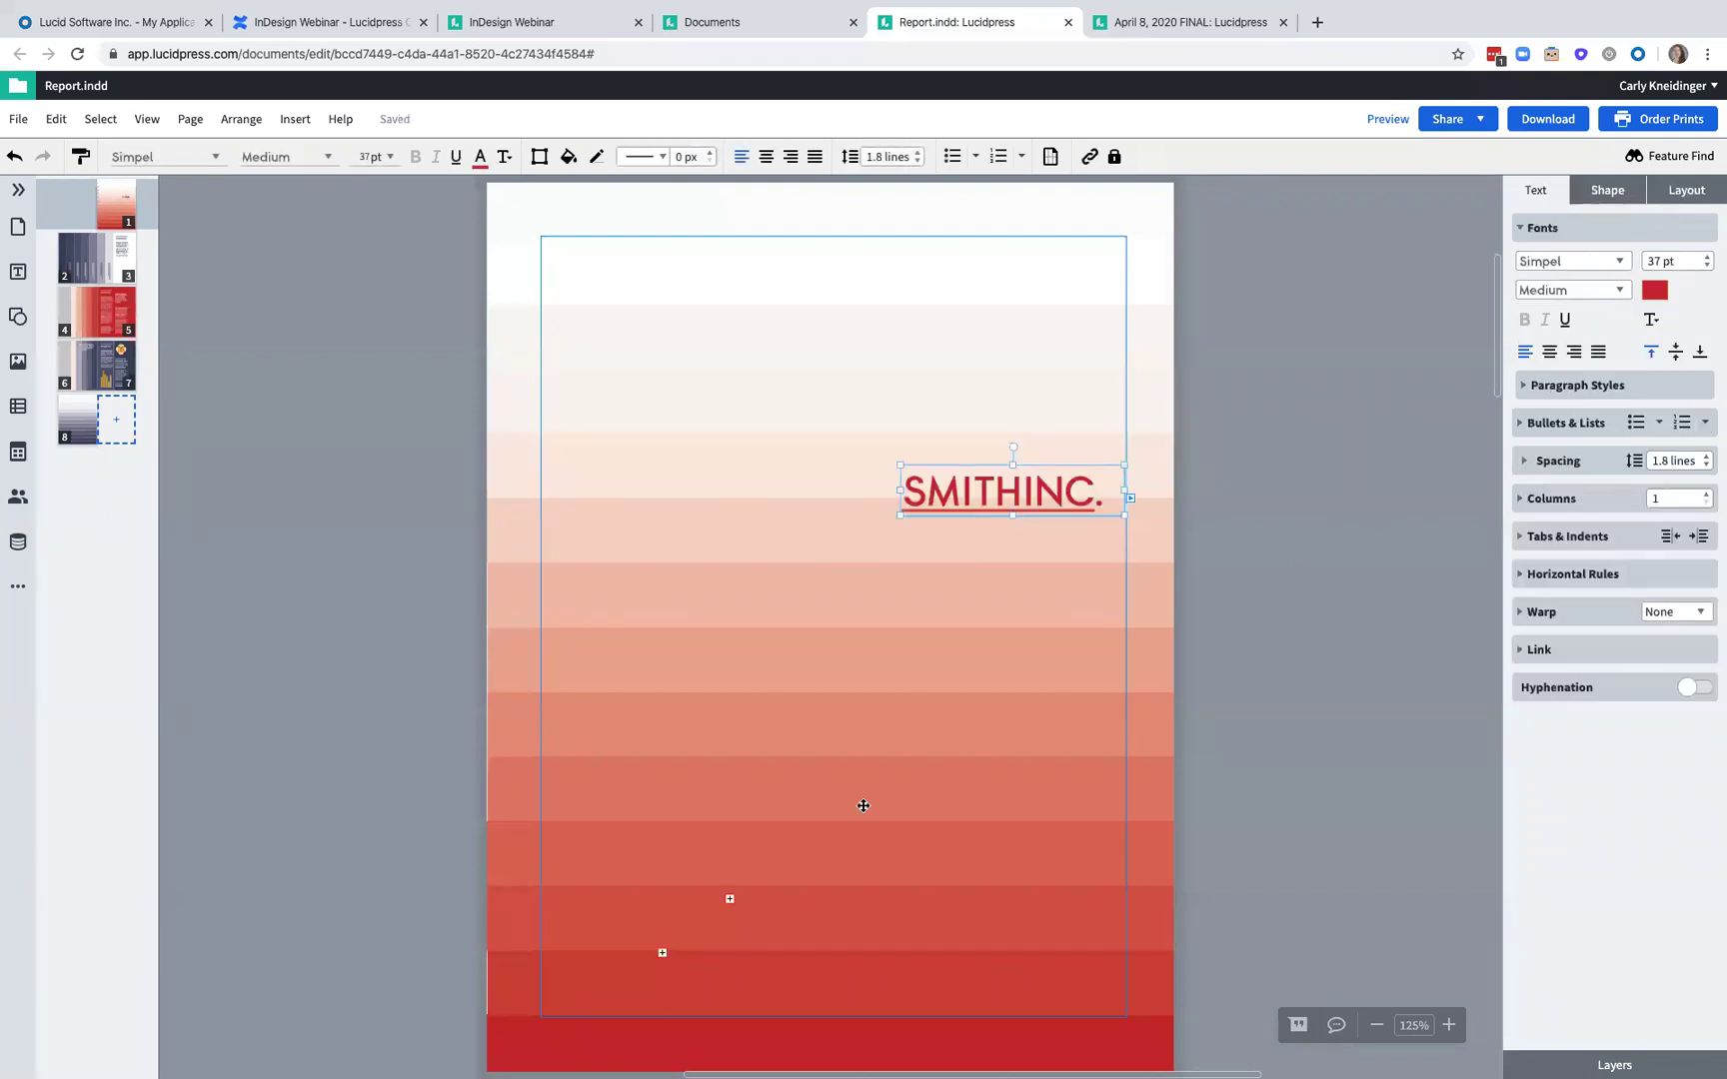
click(662, 952)
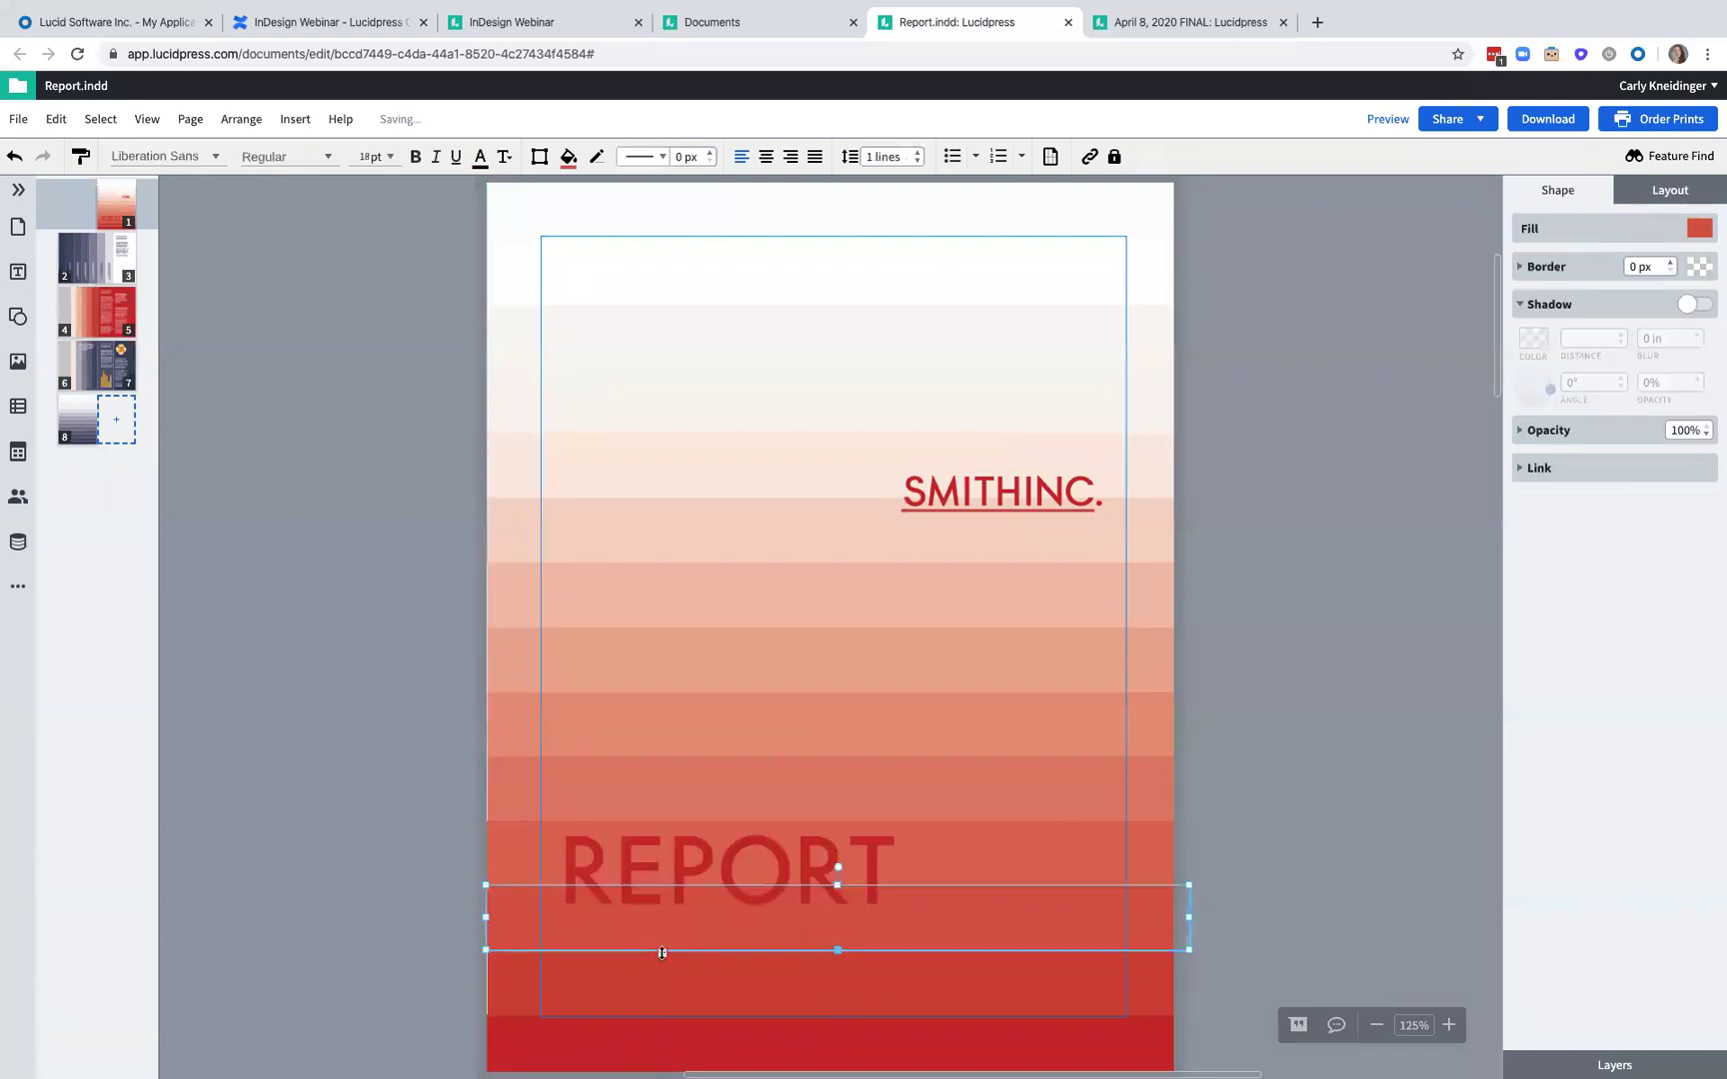
click(1285, 926)
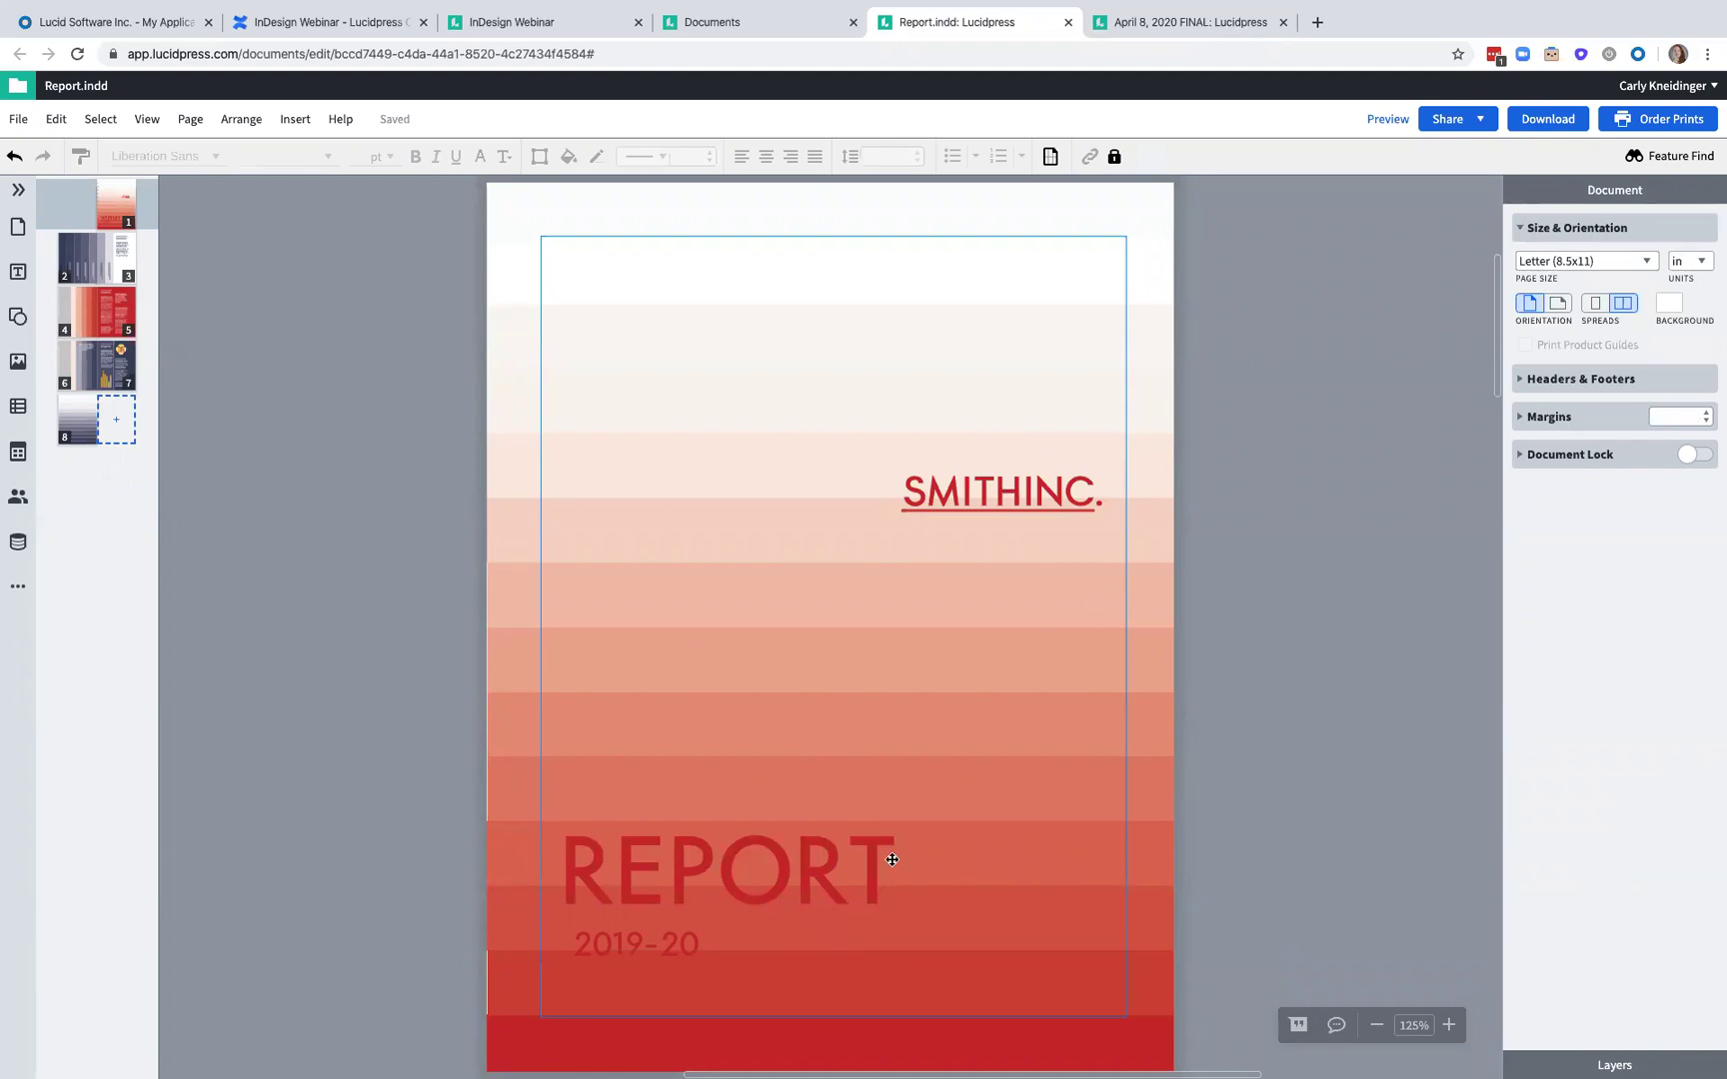
- Change the text color of the cover title REPORT to the white brand color
click(721, 862)
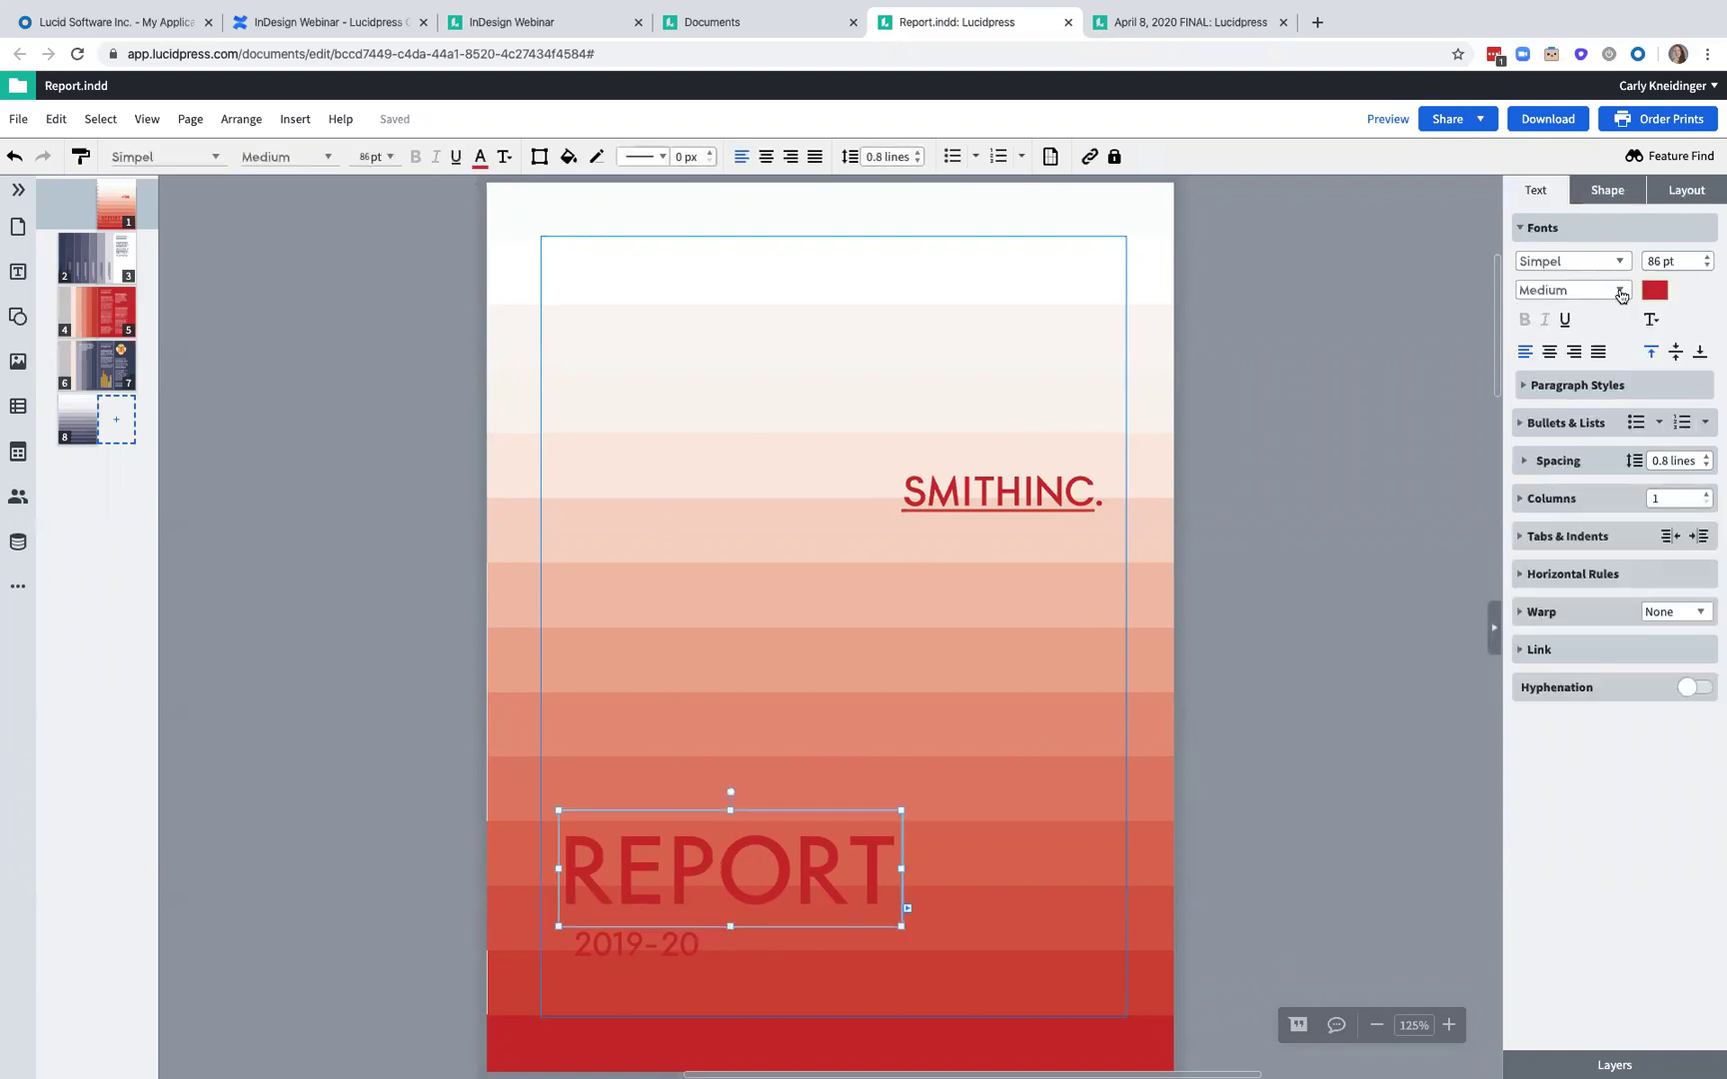
click(1657, 291)
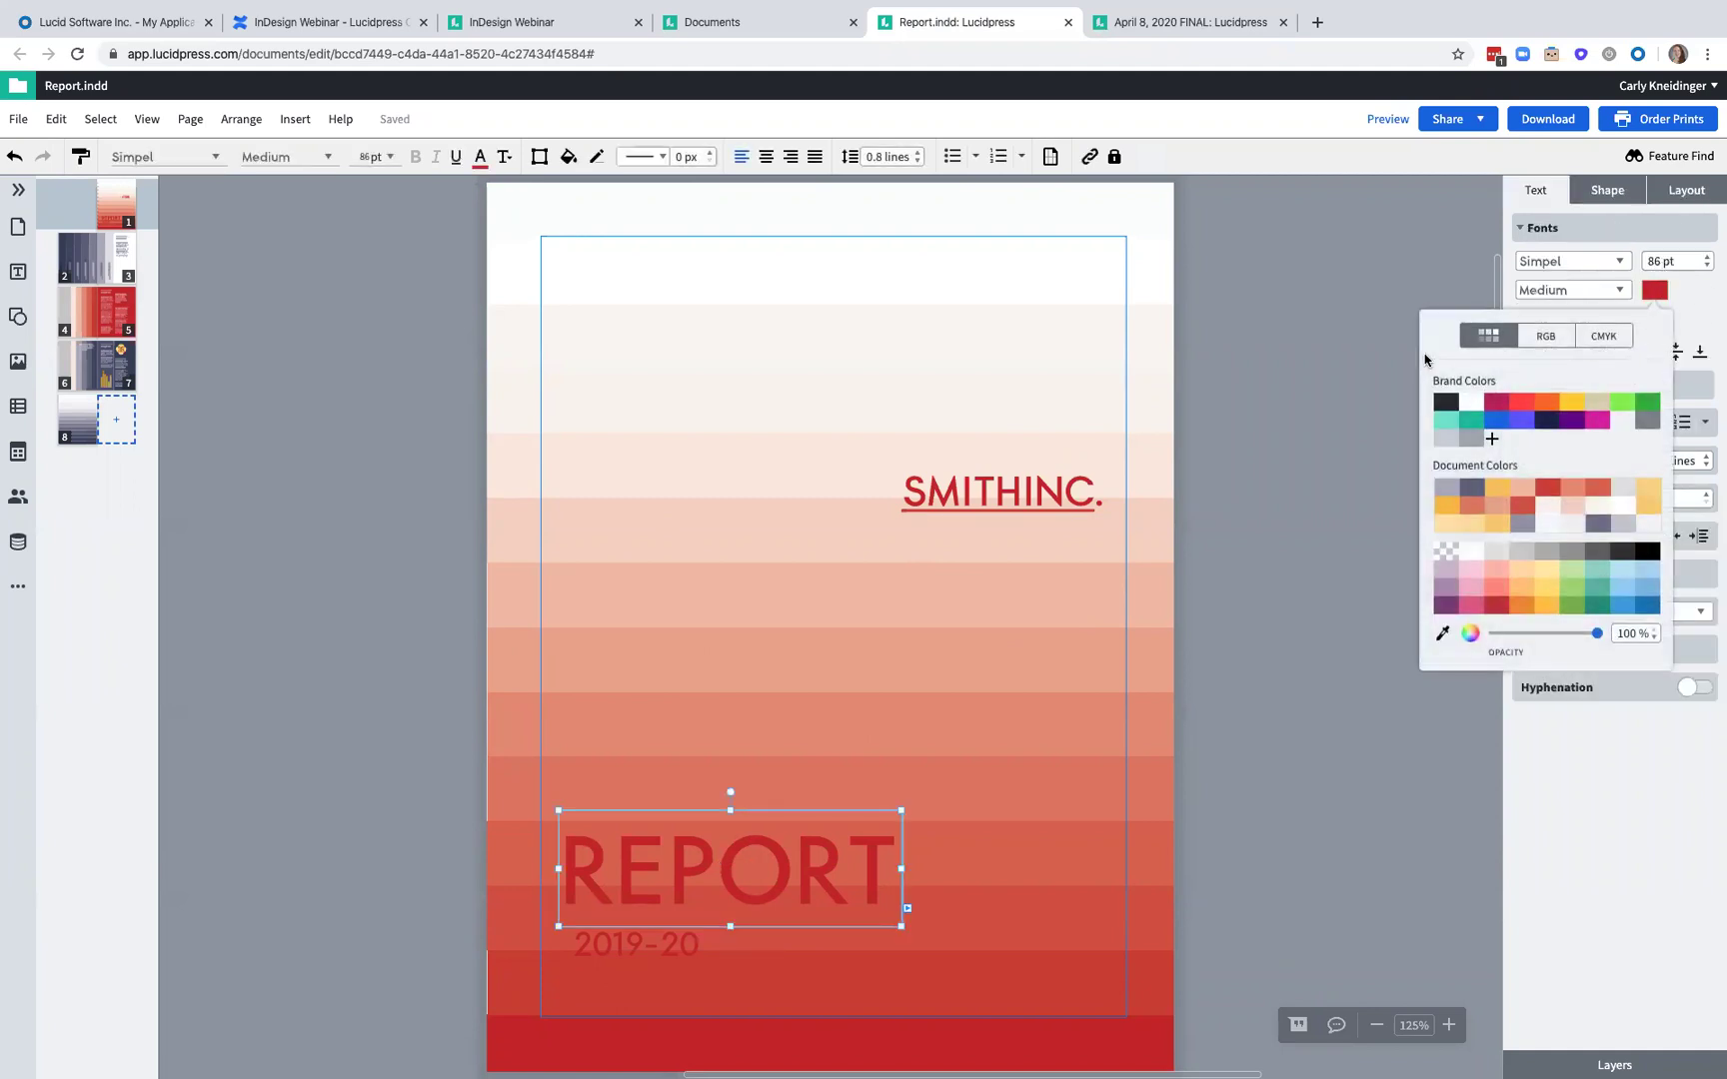
click(1470, 401)
click(1324, 596)
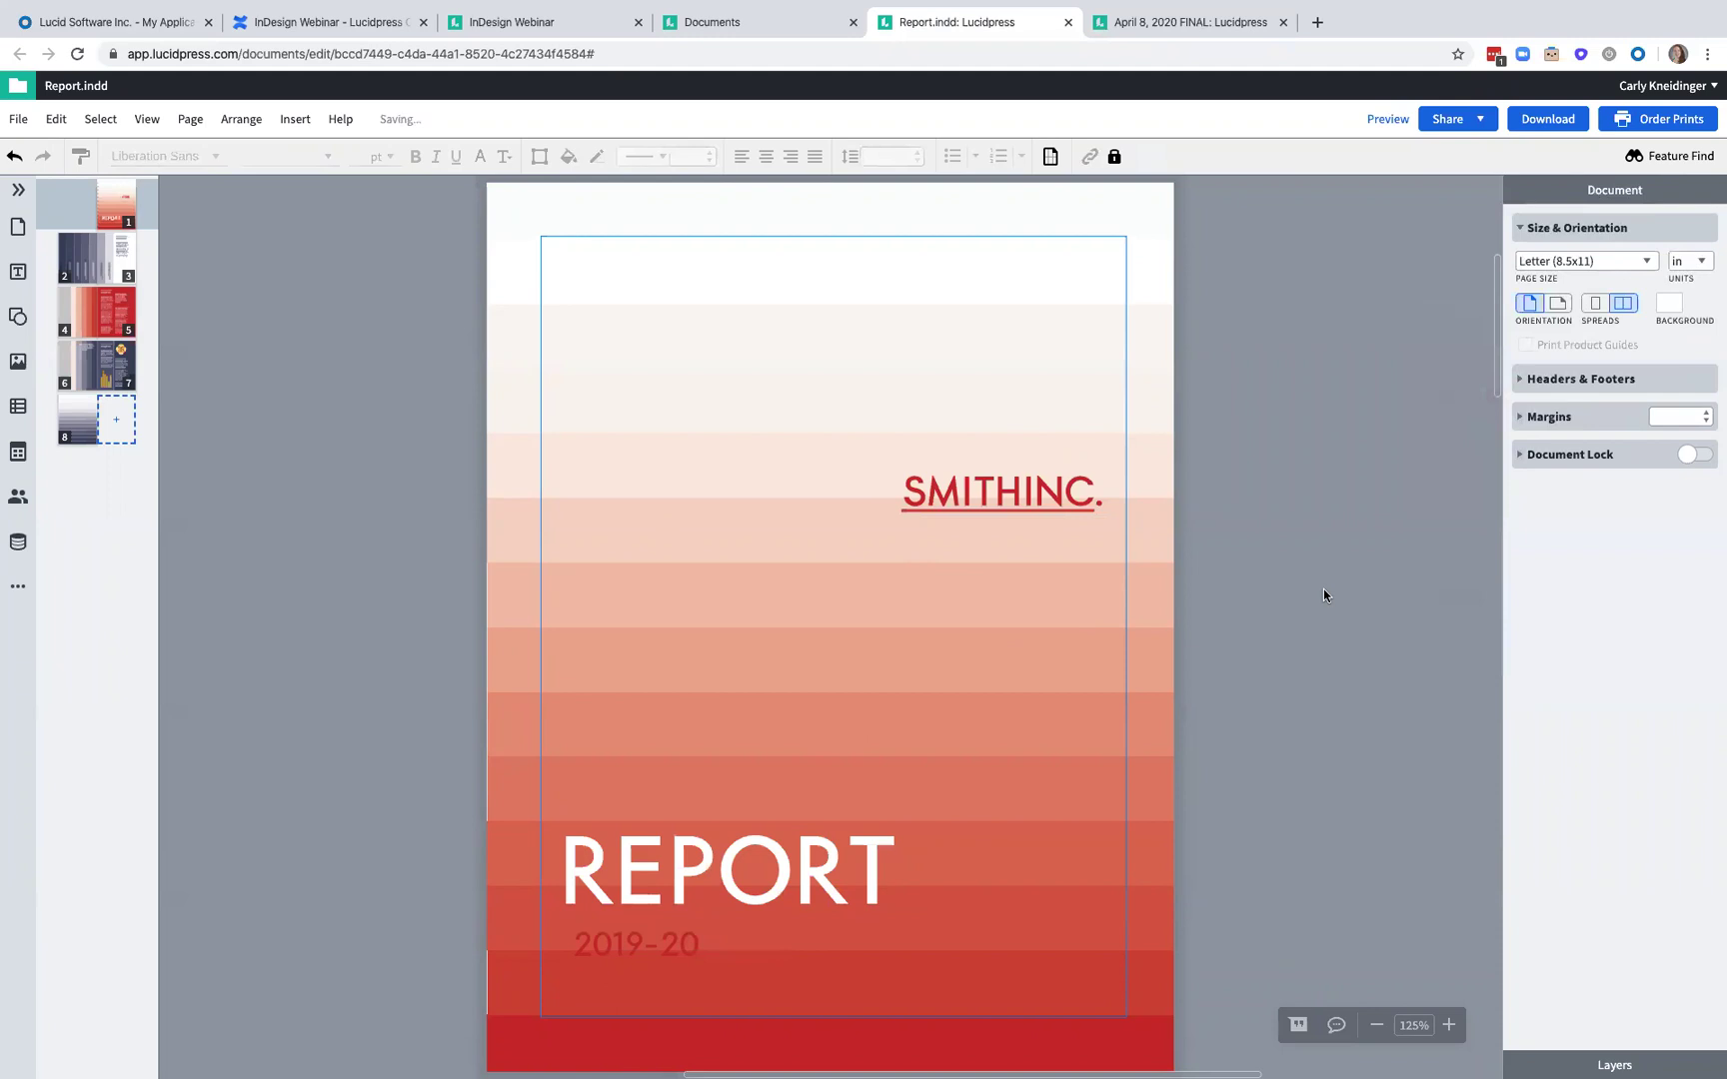
- Change the text color of the 2019-20 line on the cover to the white brand color
click(637, 950)
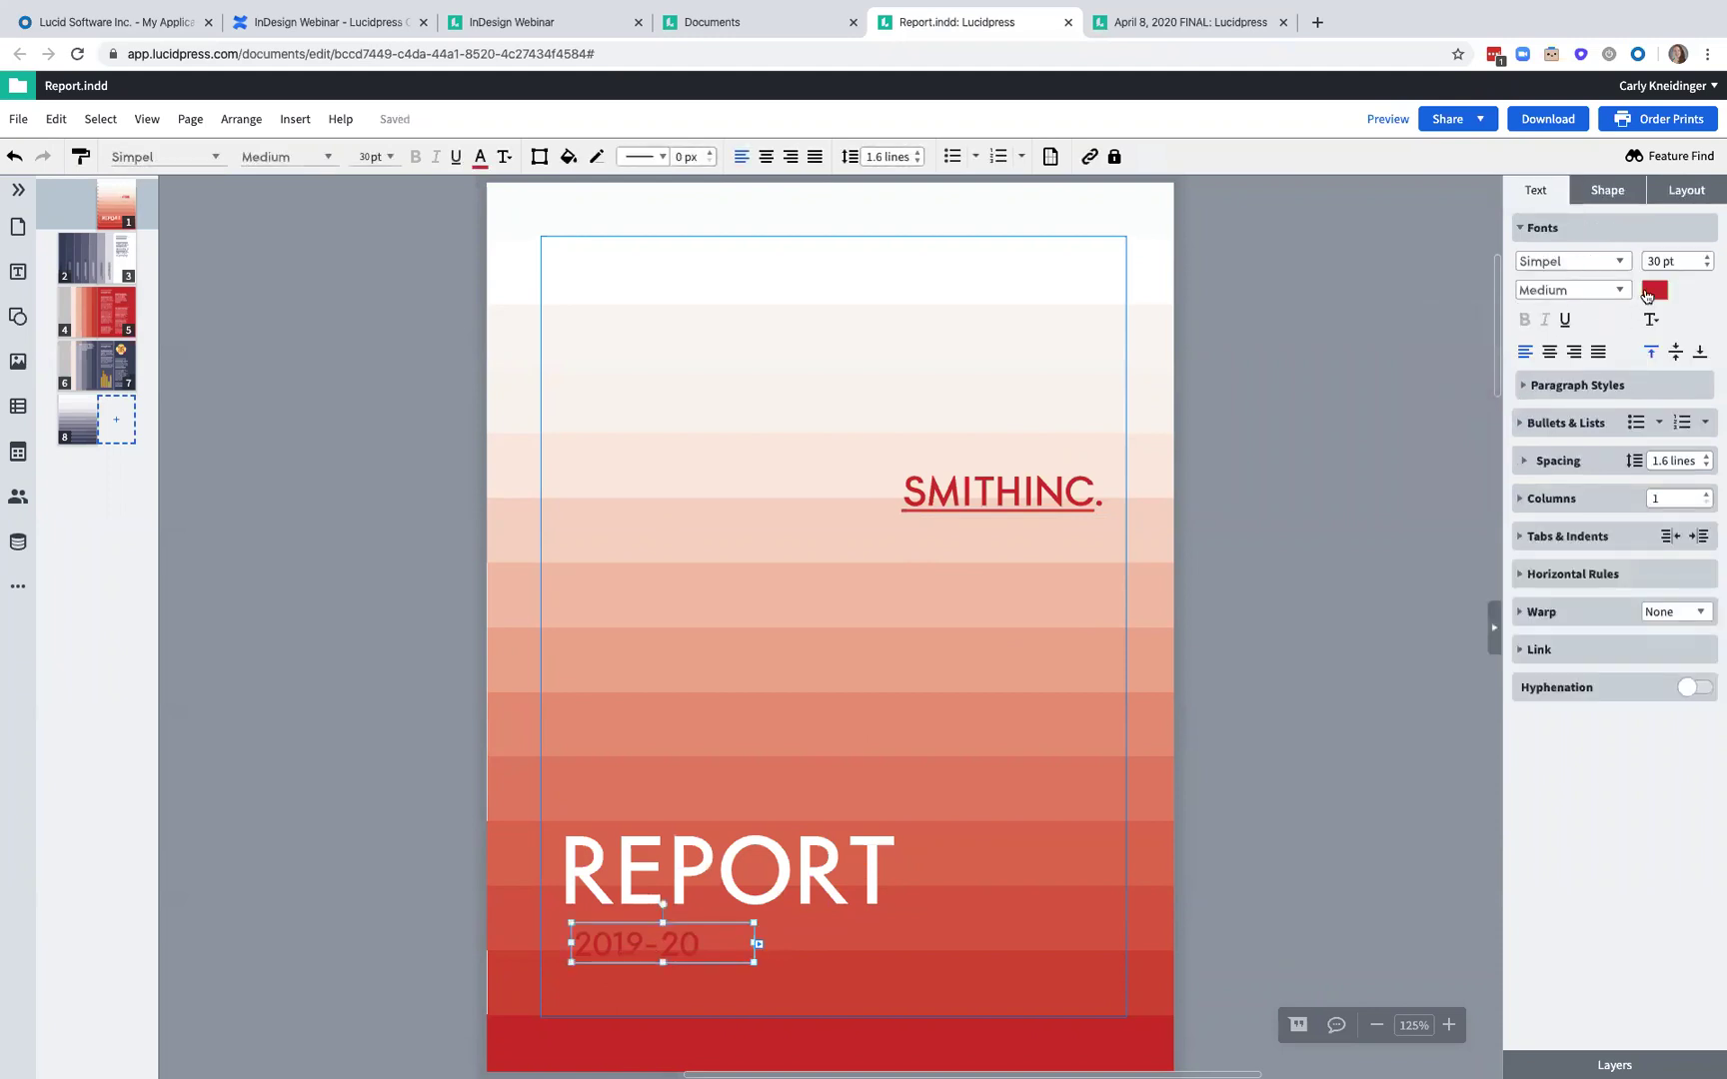
click(1653, 292)
click(1470, 401)
click(1313, 579)
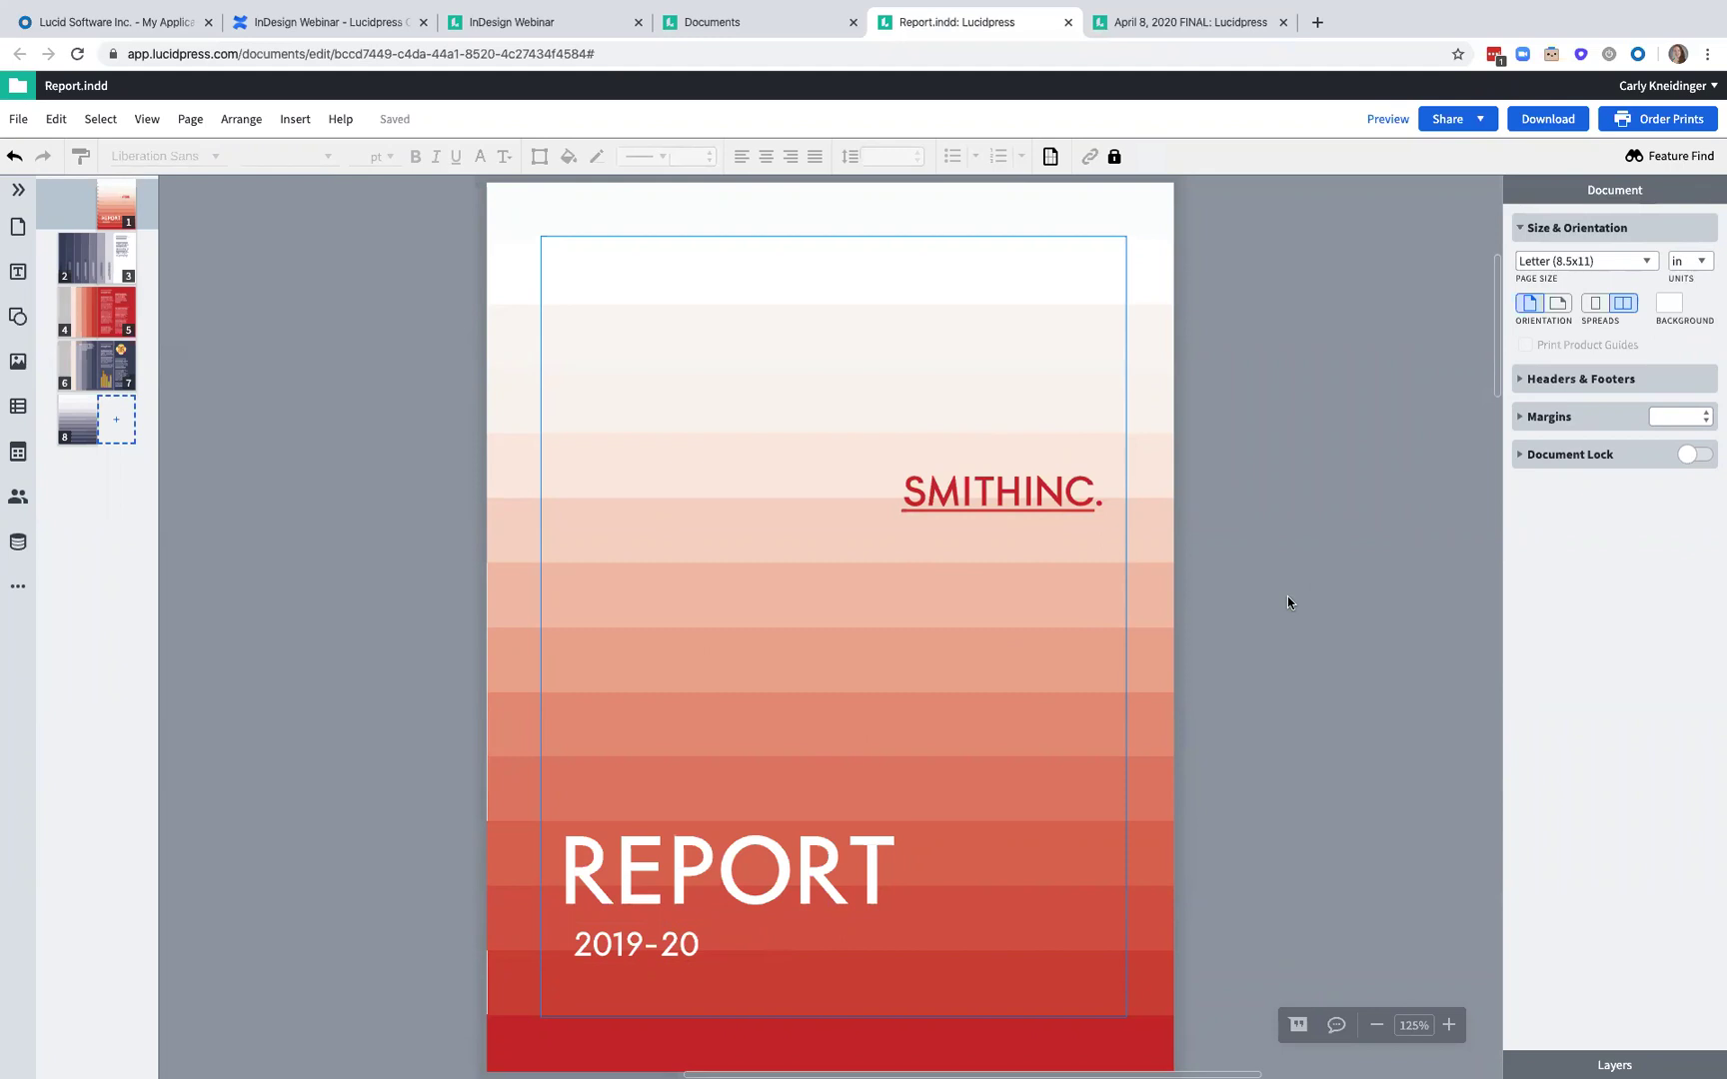
- Expand the overflowing text boxes of the section numbers 1 to 6 on the contents spread, pages 2 and 3
scroll(1288, 601, down, 10)
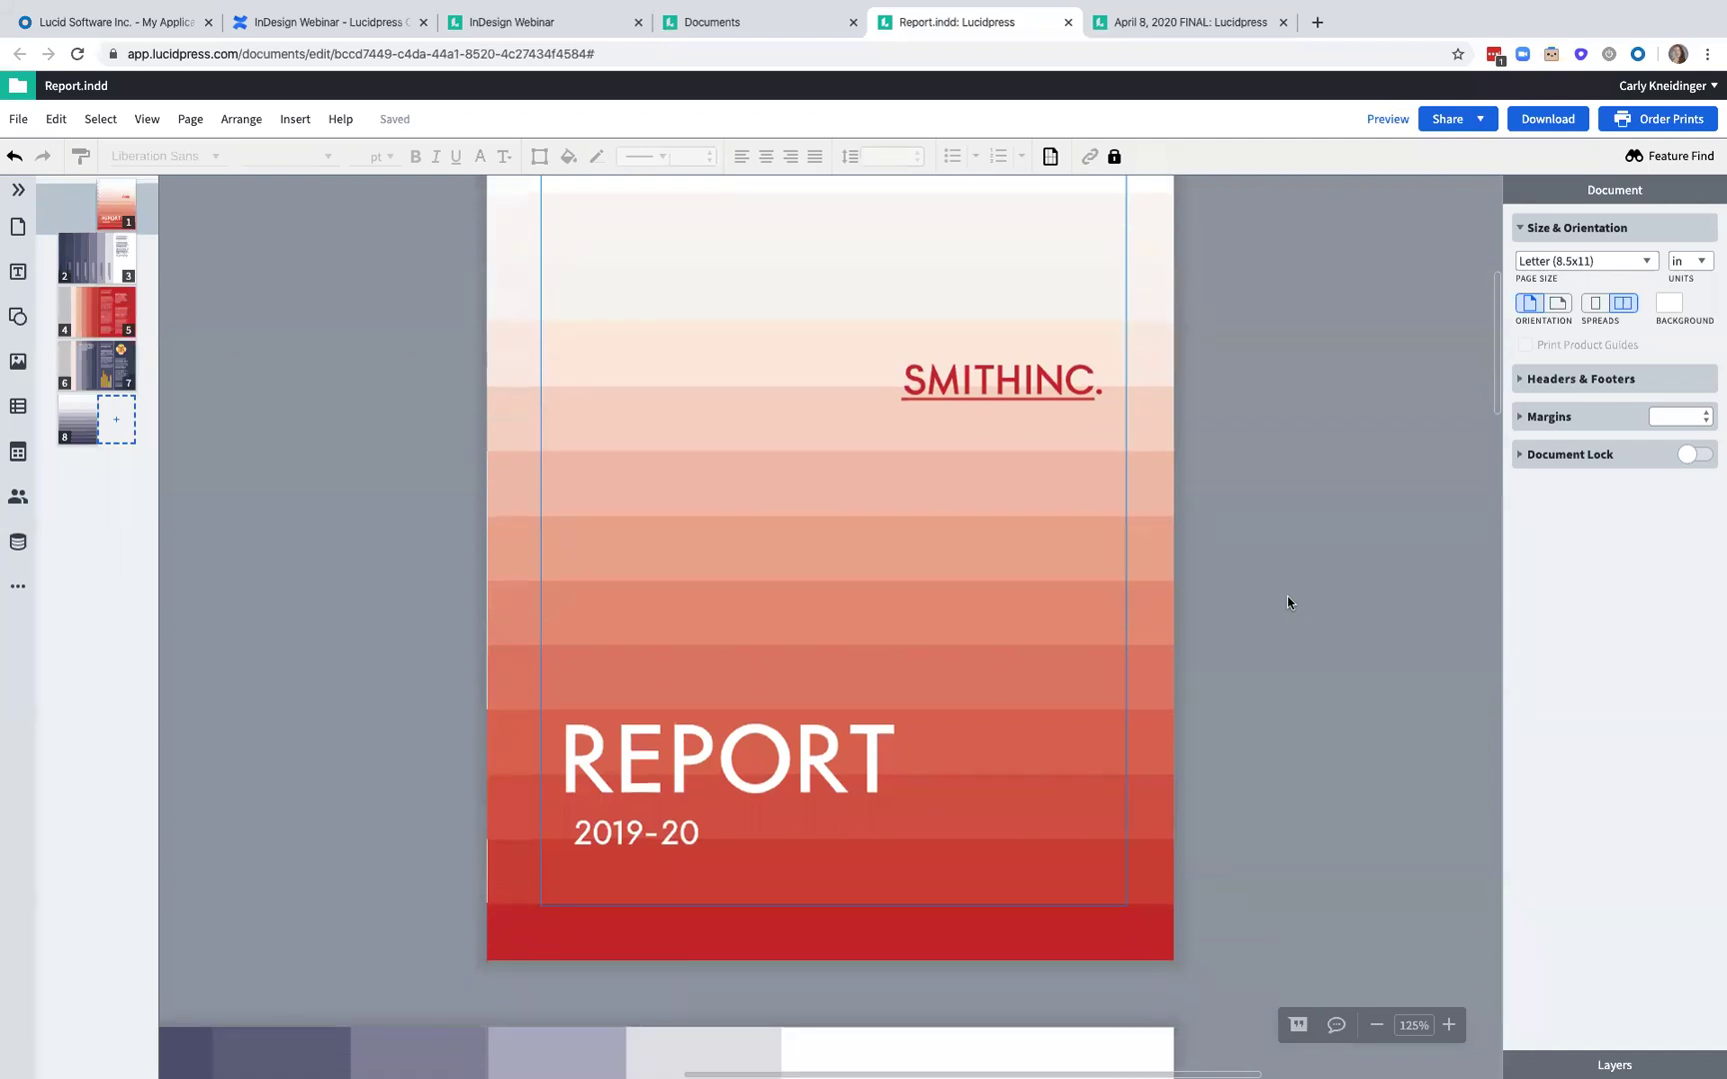
scroll(1287, 602, left, 10)
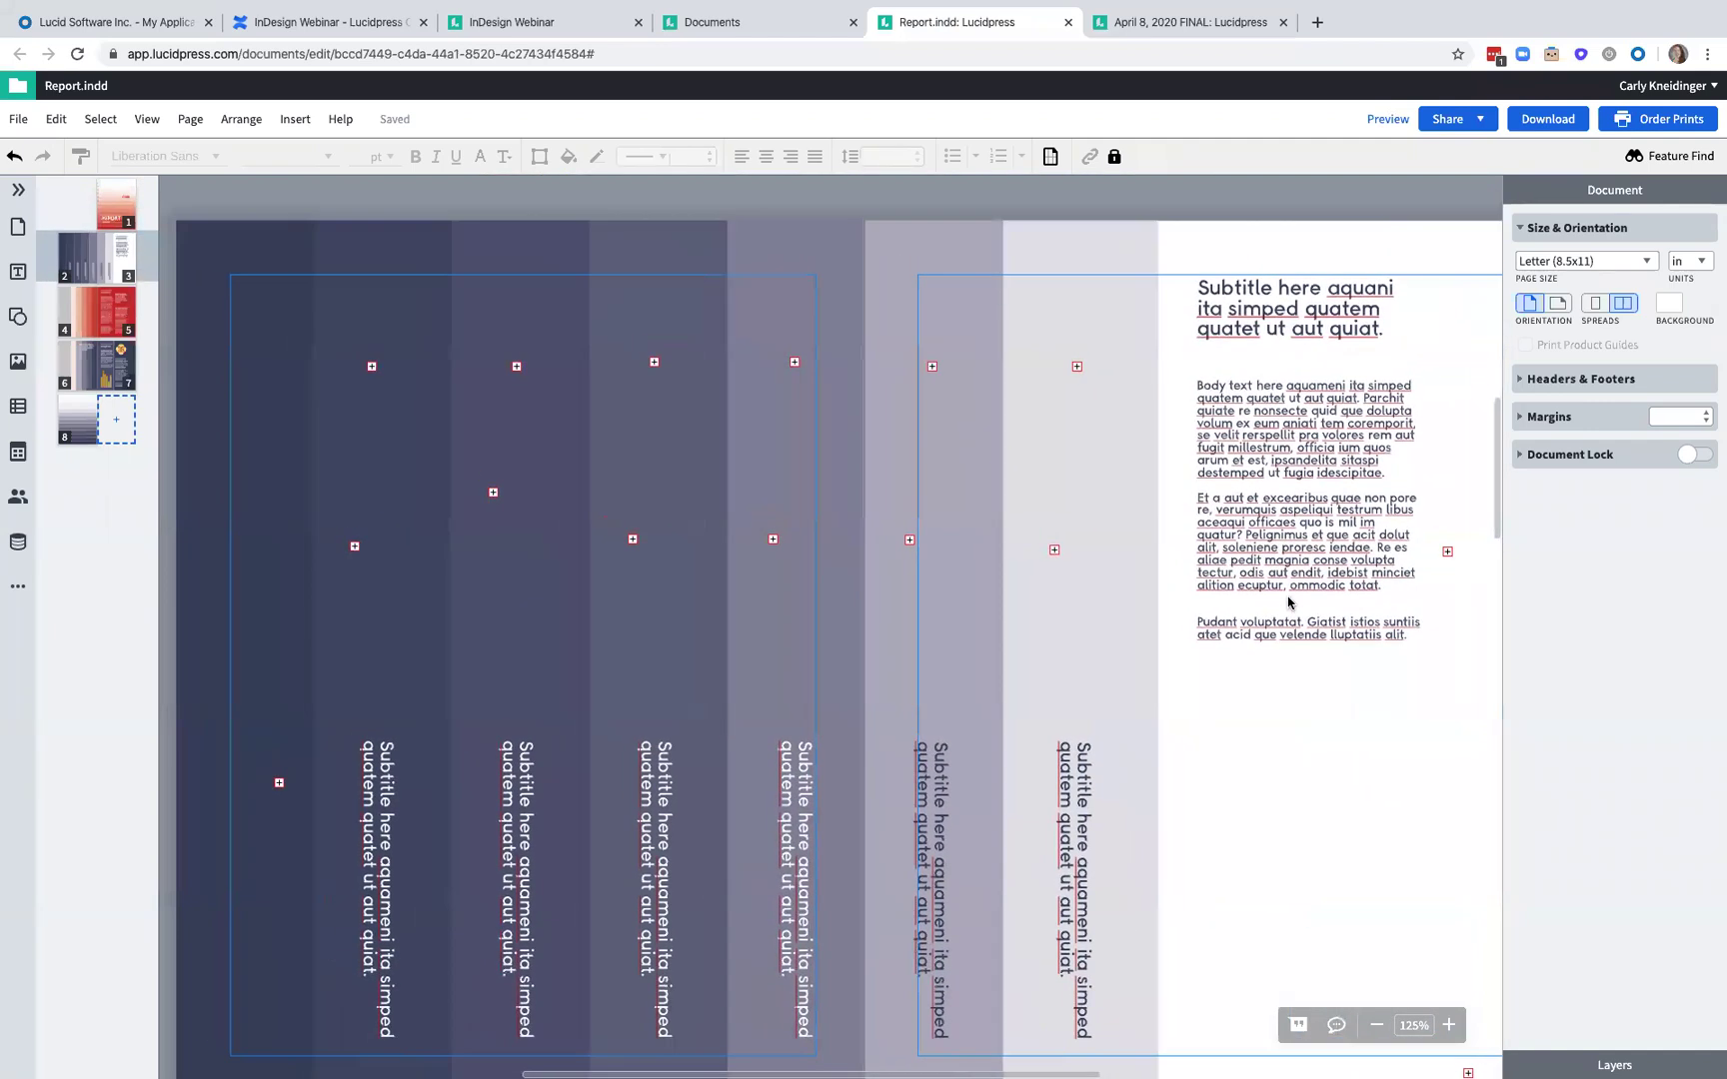
scroll(1288, 603, up, 1)
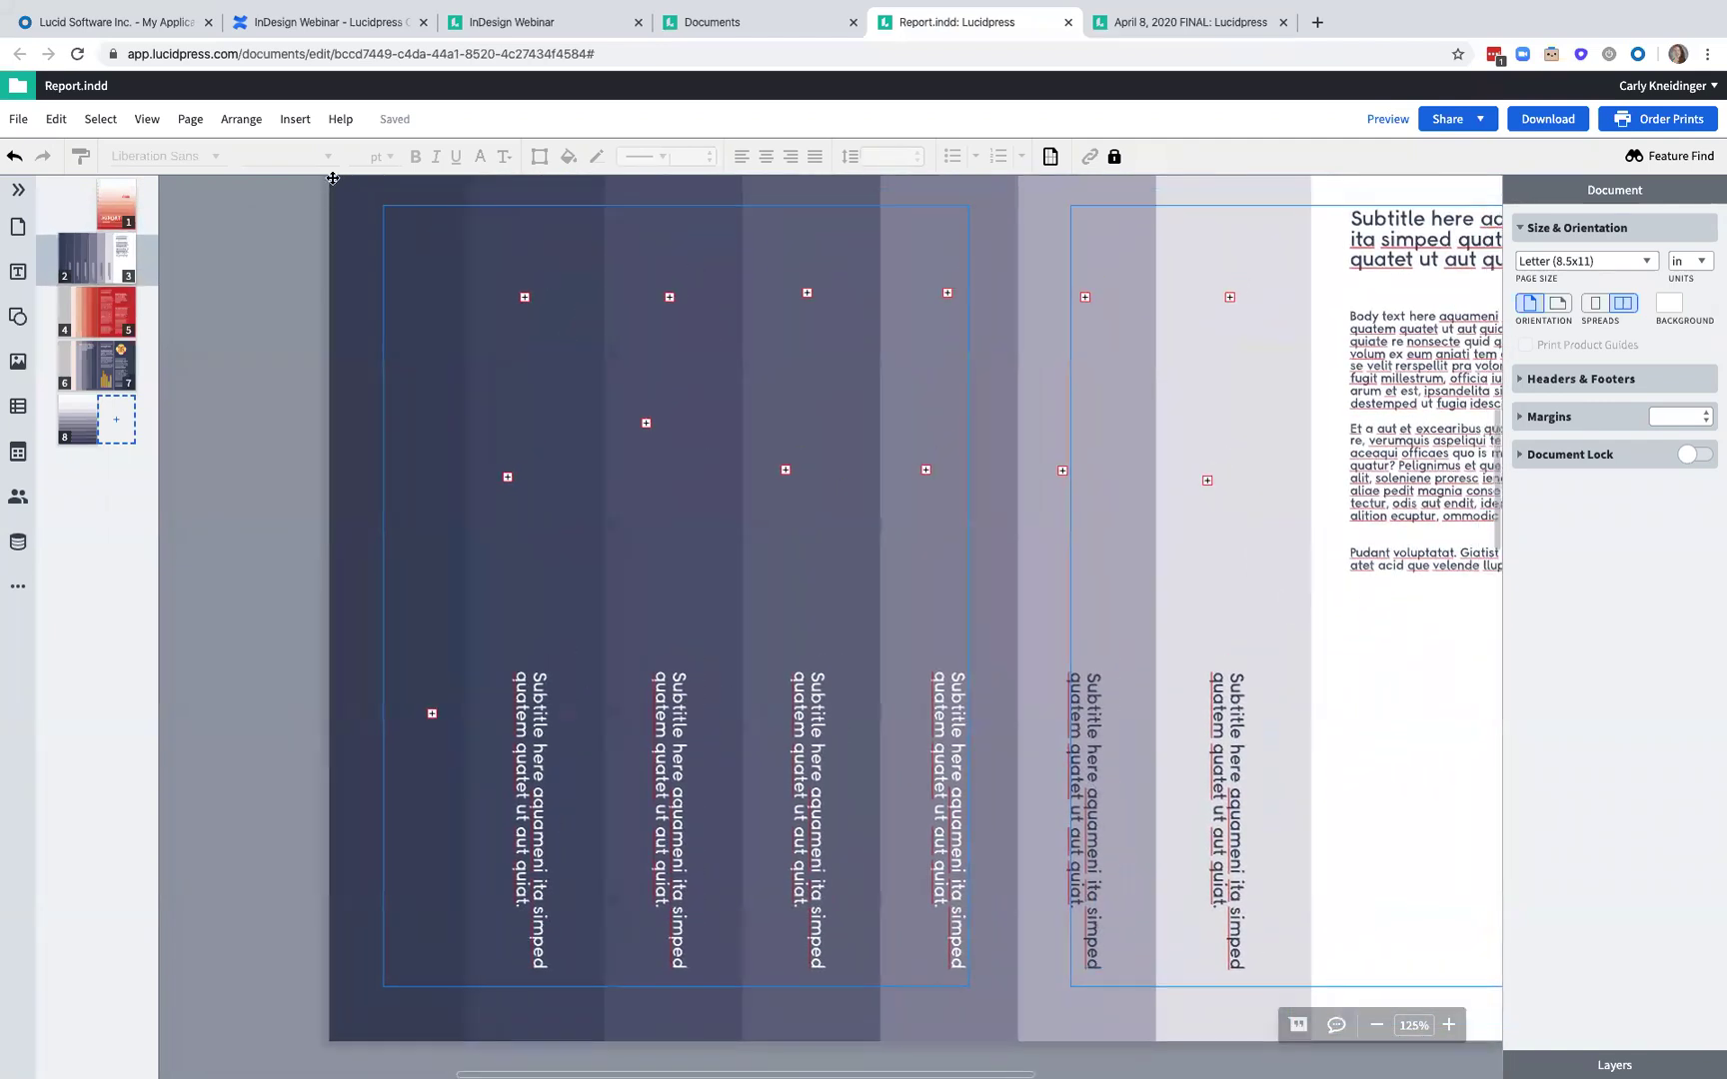
click(525, 298)
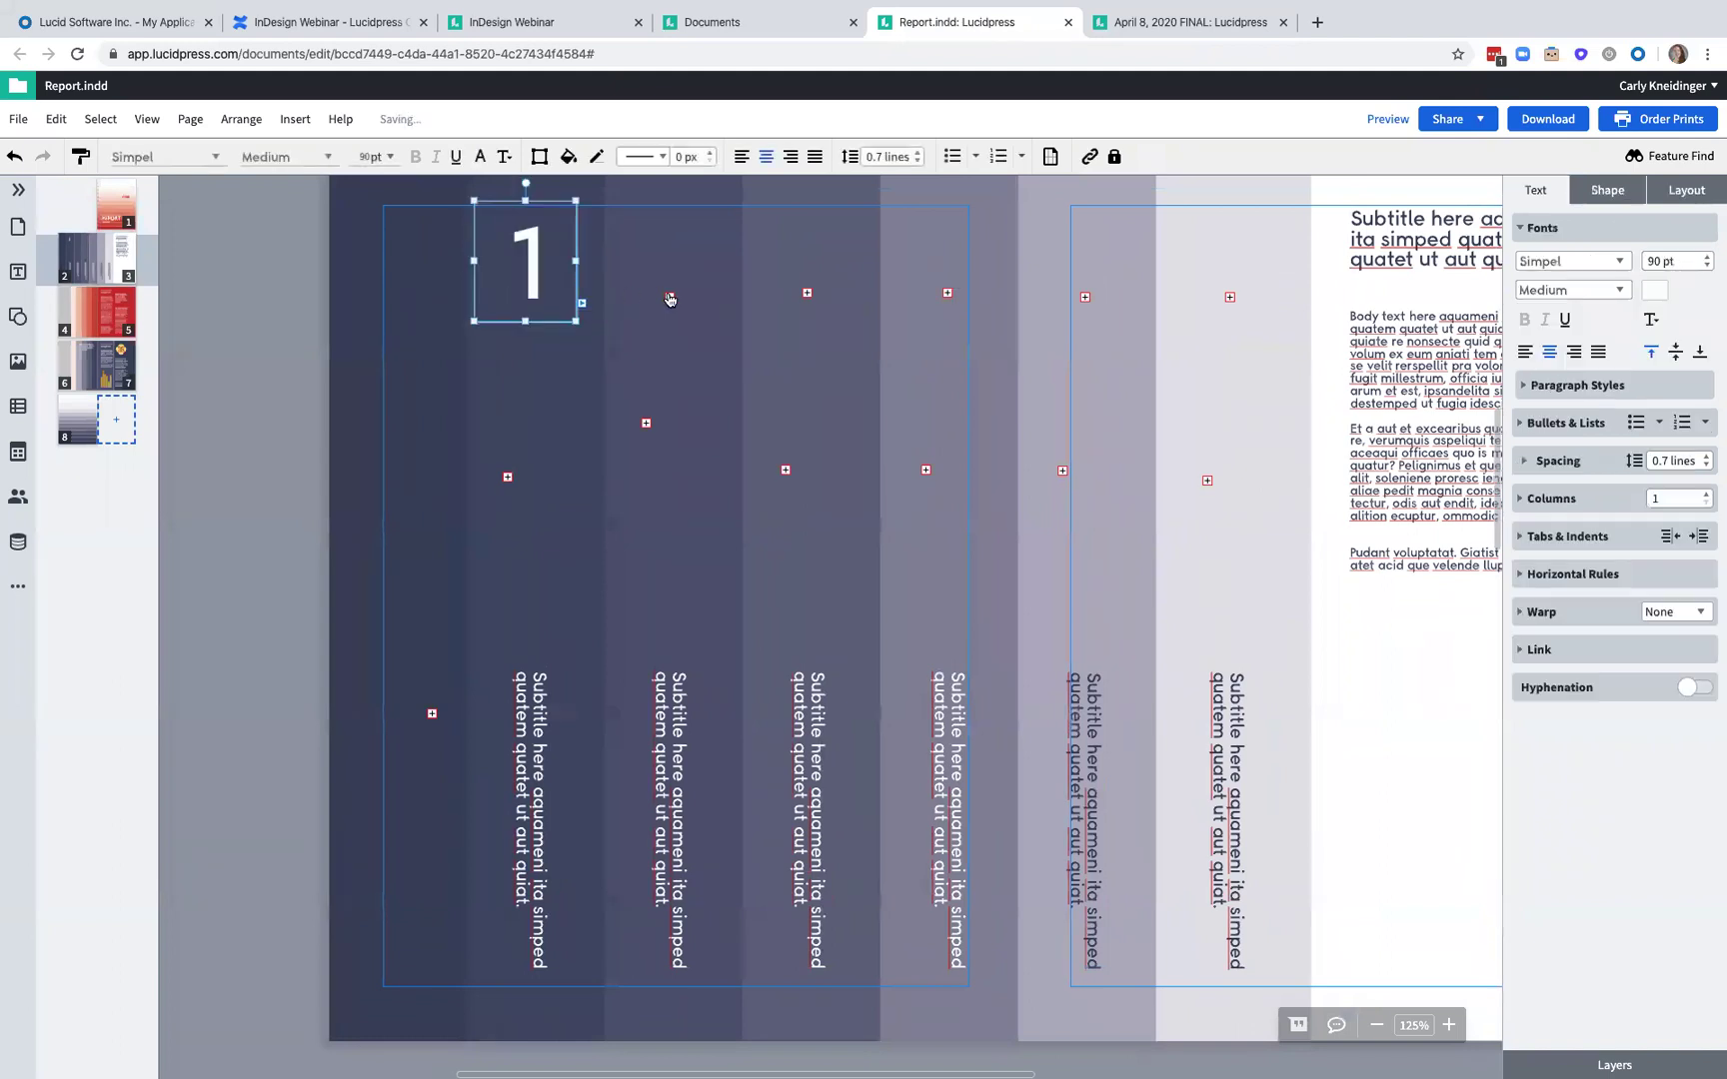
click(669, 298)
click(807, 295)
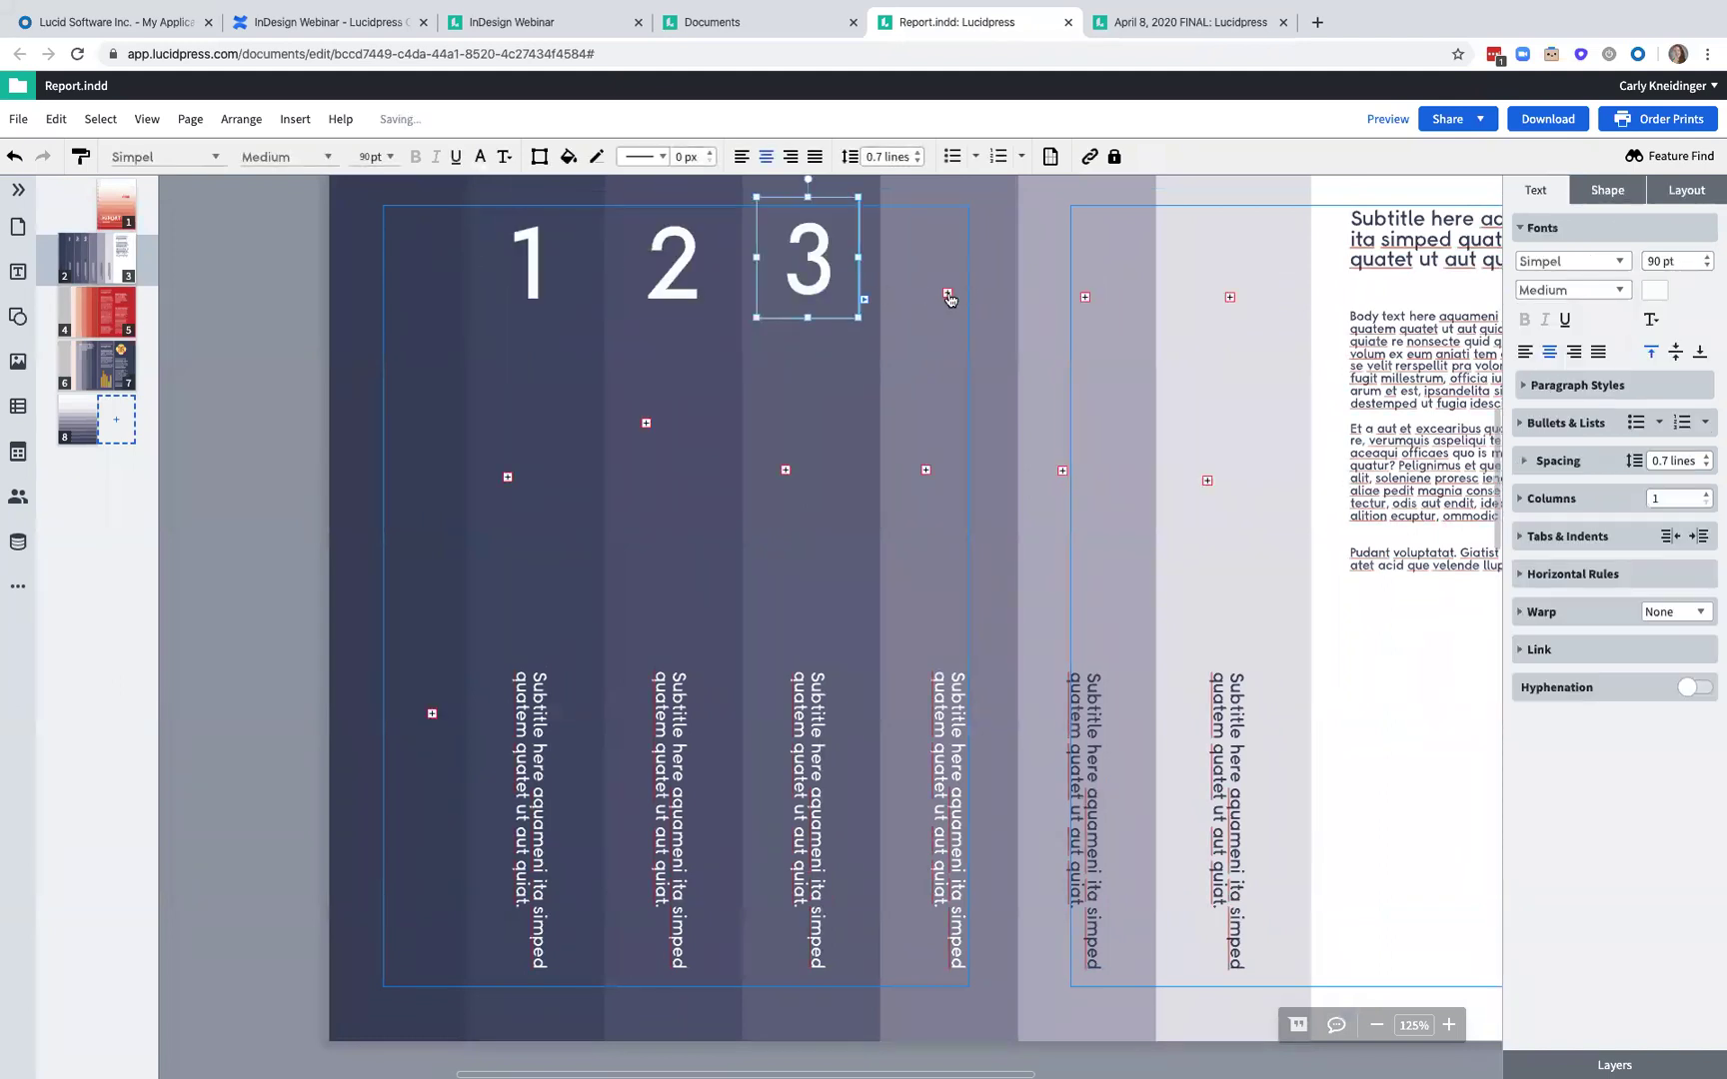
click(948, 295)
click(1086, 298)
click(1230, 297)
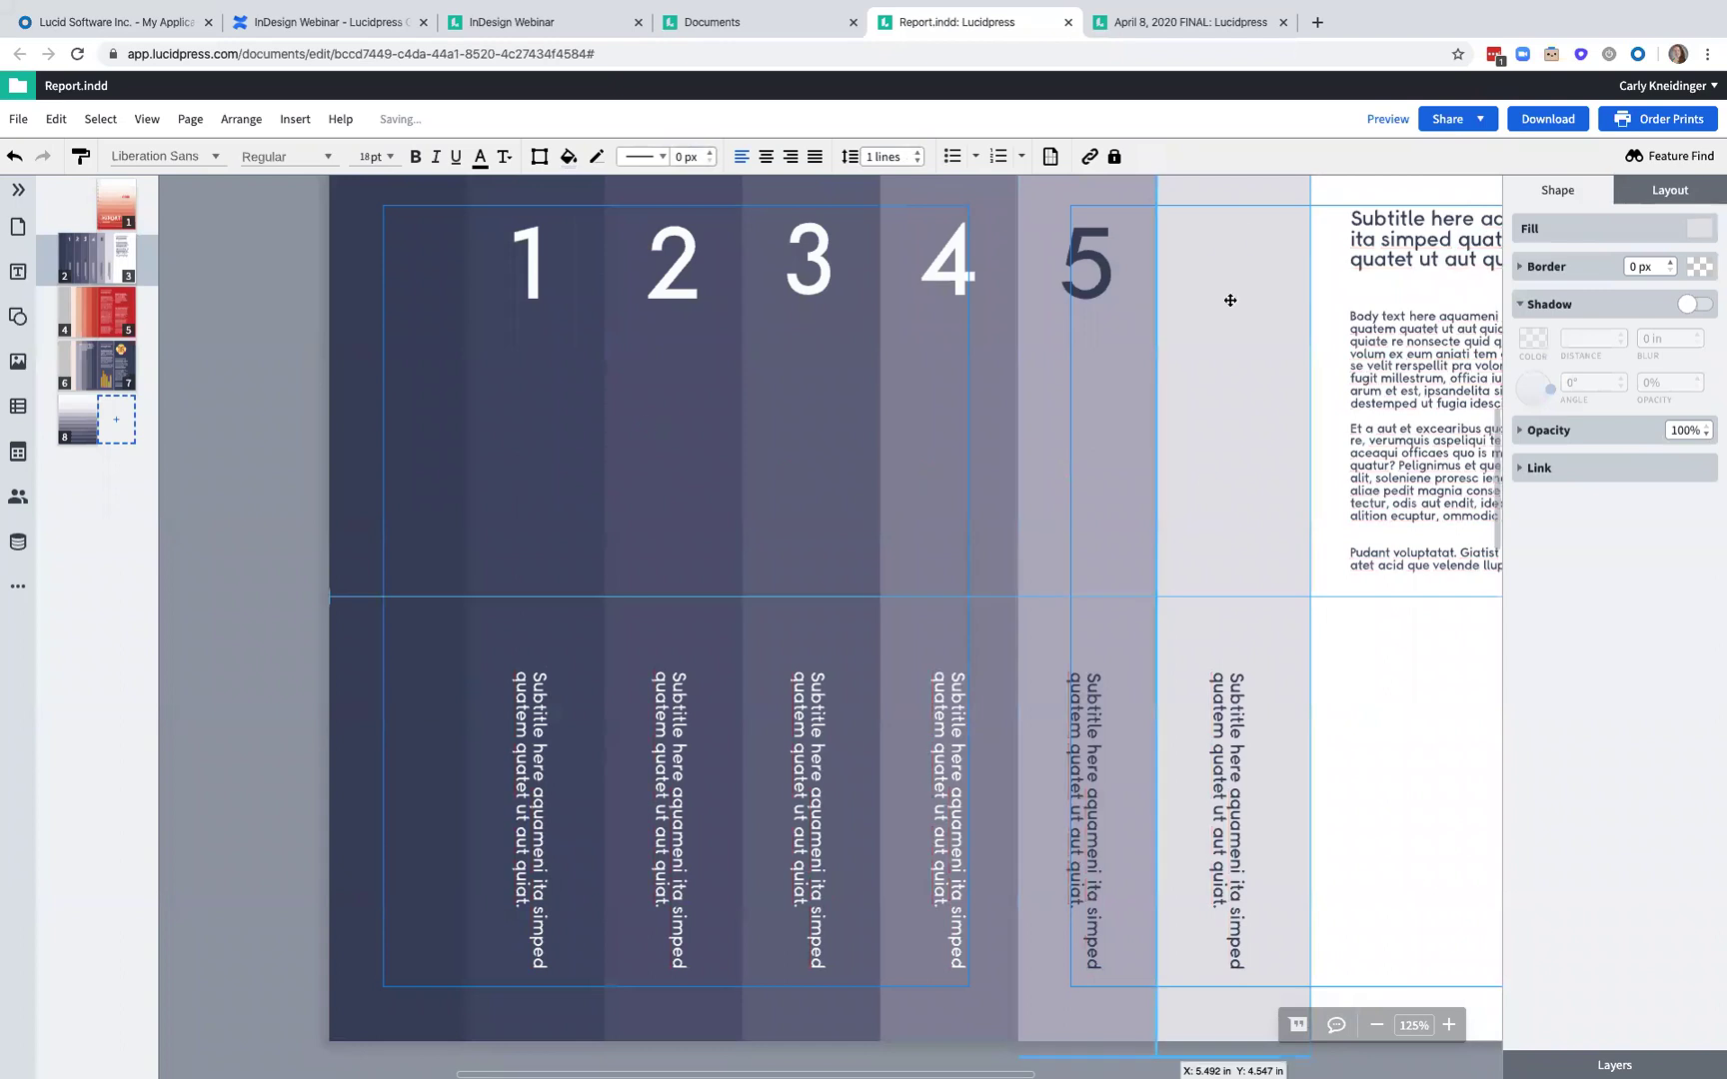
- Expand the six overflowing vertical section headings on the contents spread, from INTRODUCTION through FINANCE REPORT
click(508, 477)
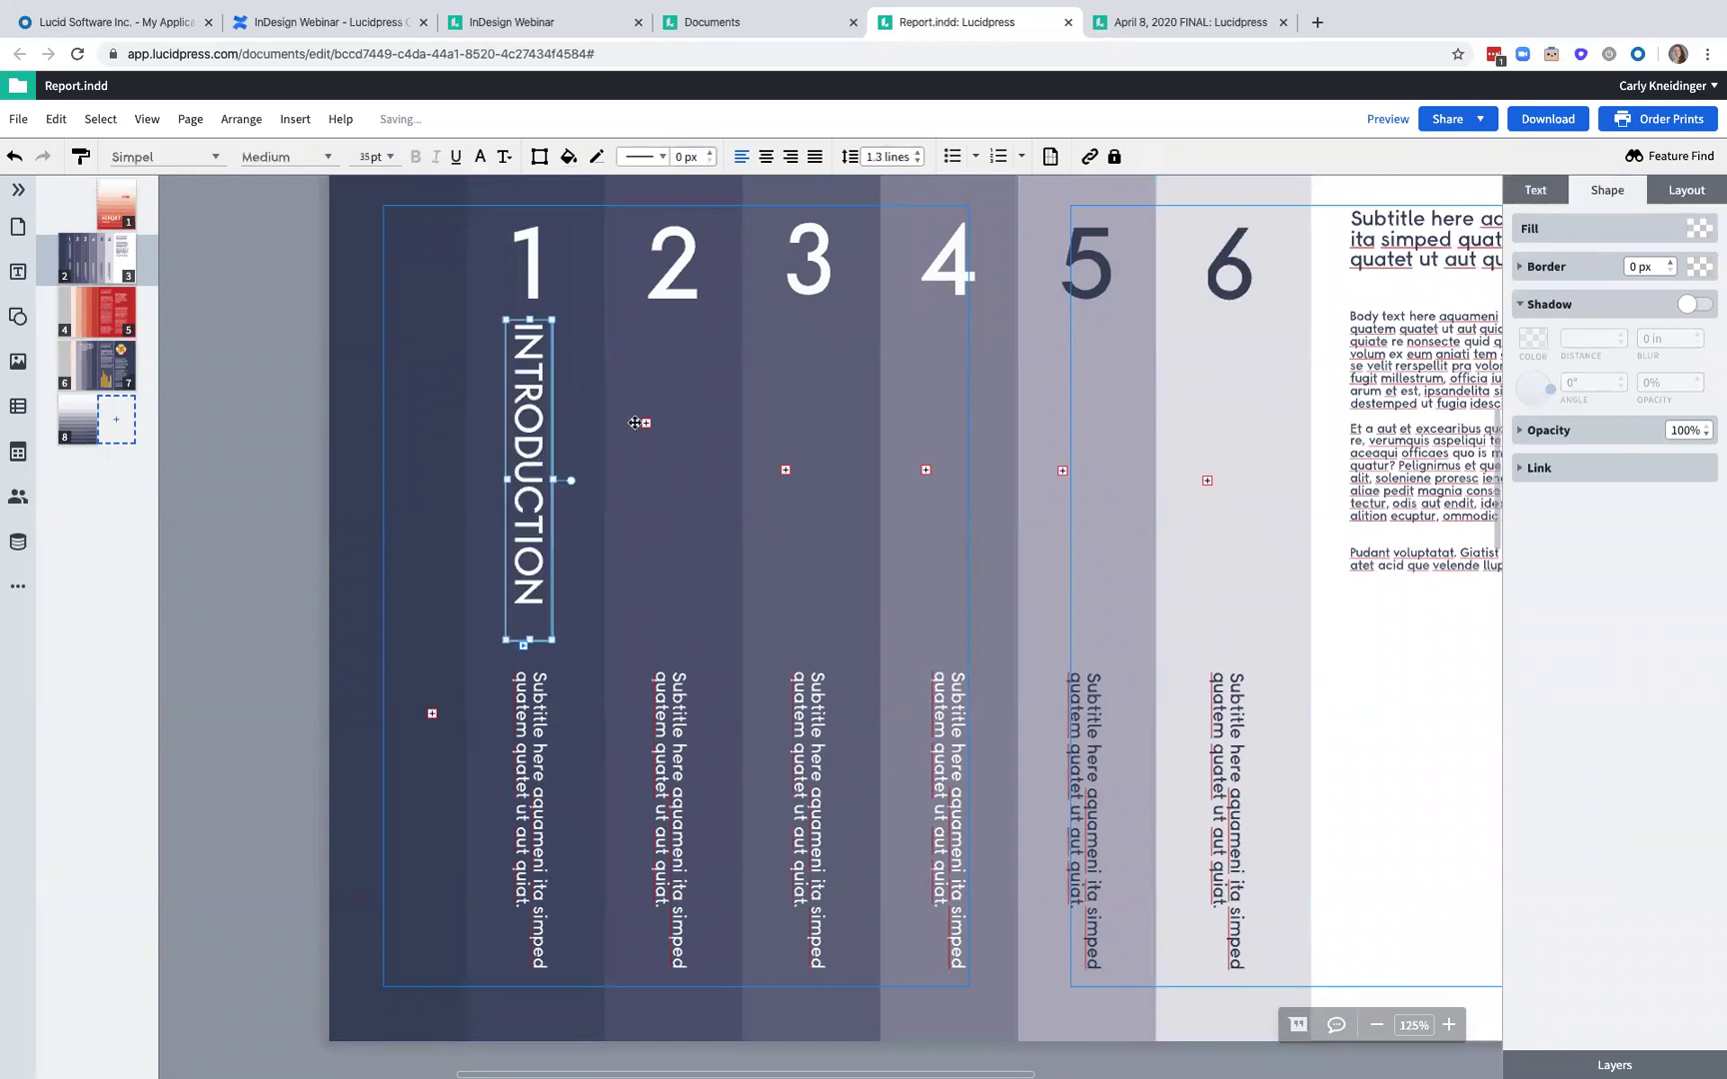
click(646, 423)
click(785, 470)
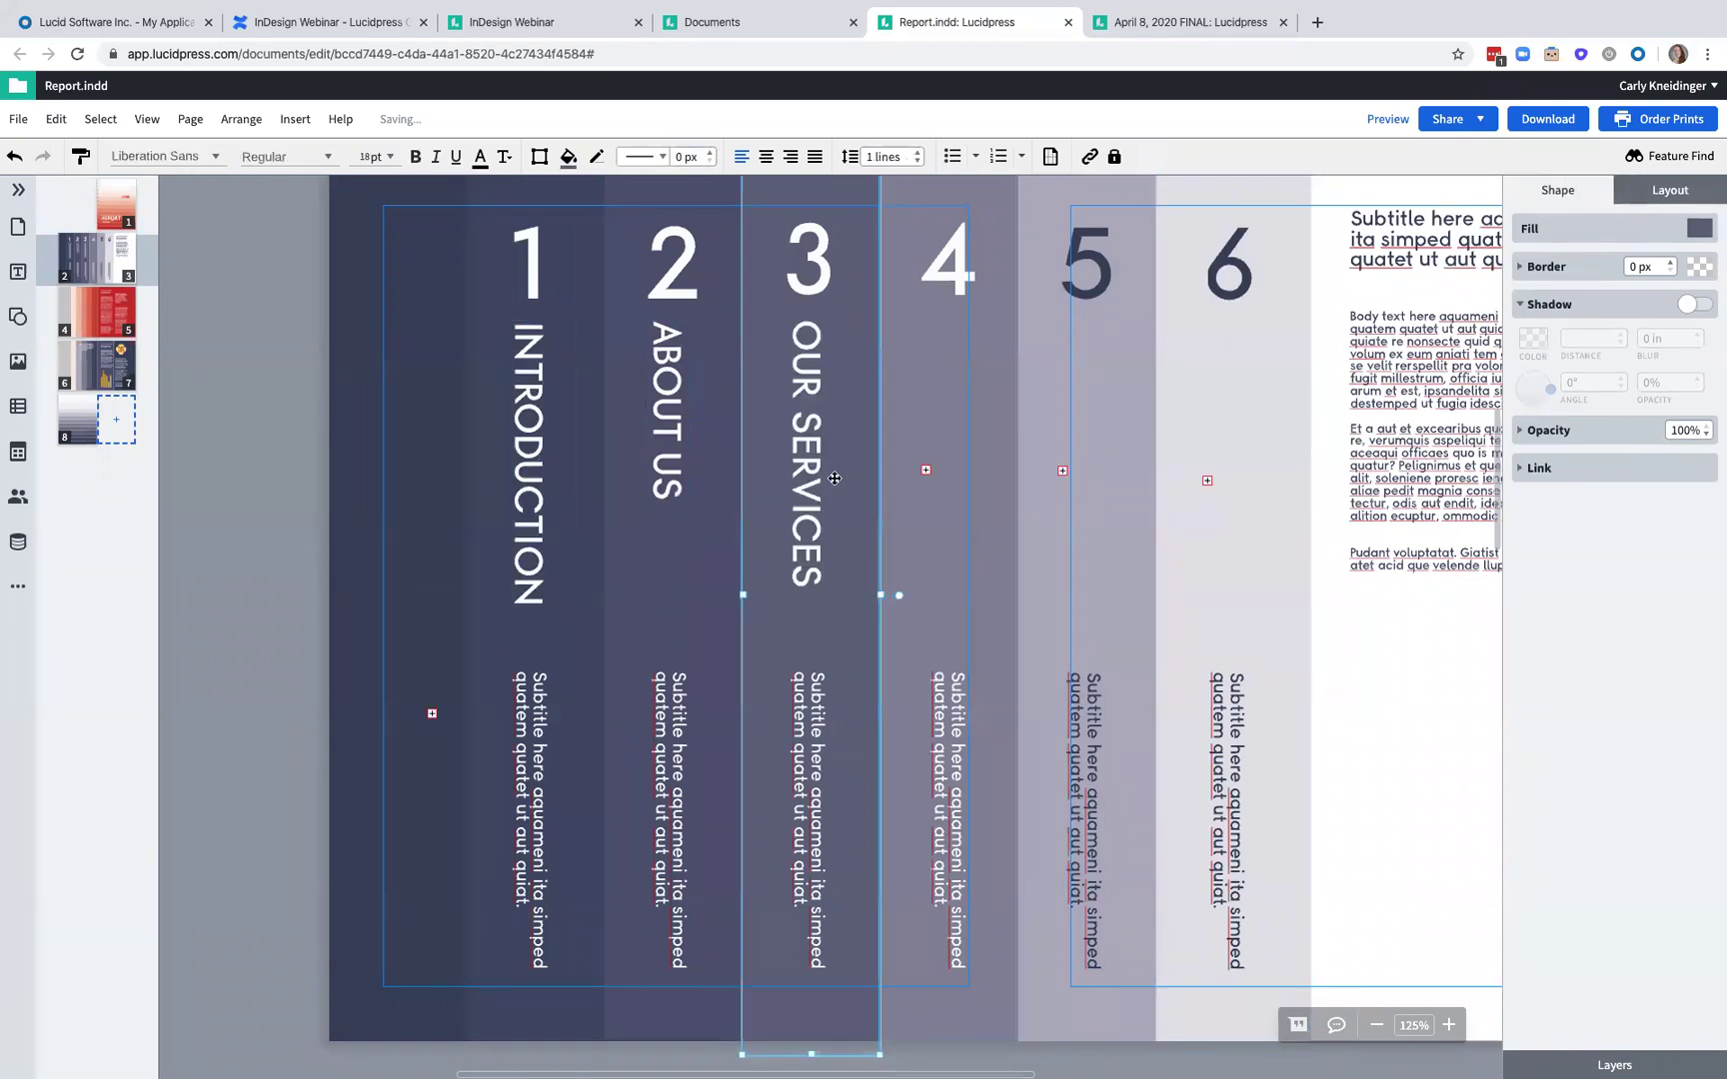
click(925, 471)
click(1063, 471)
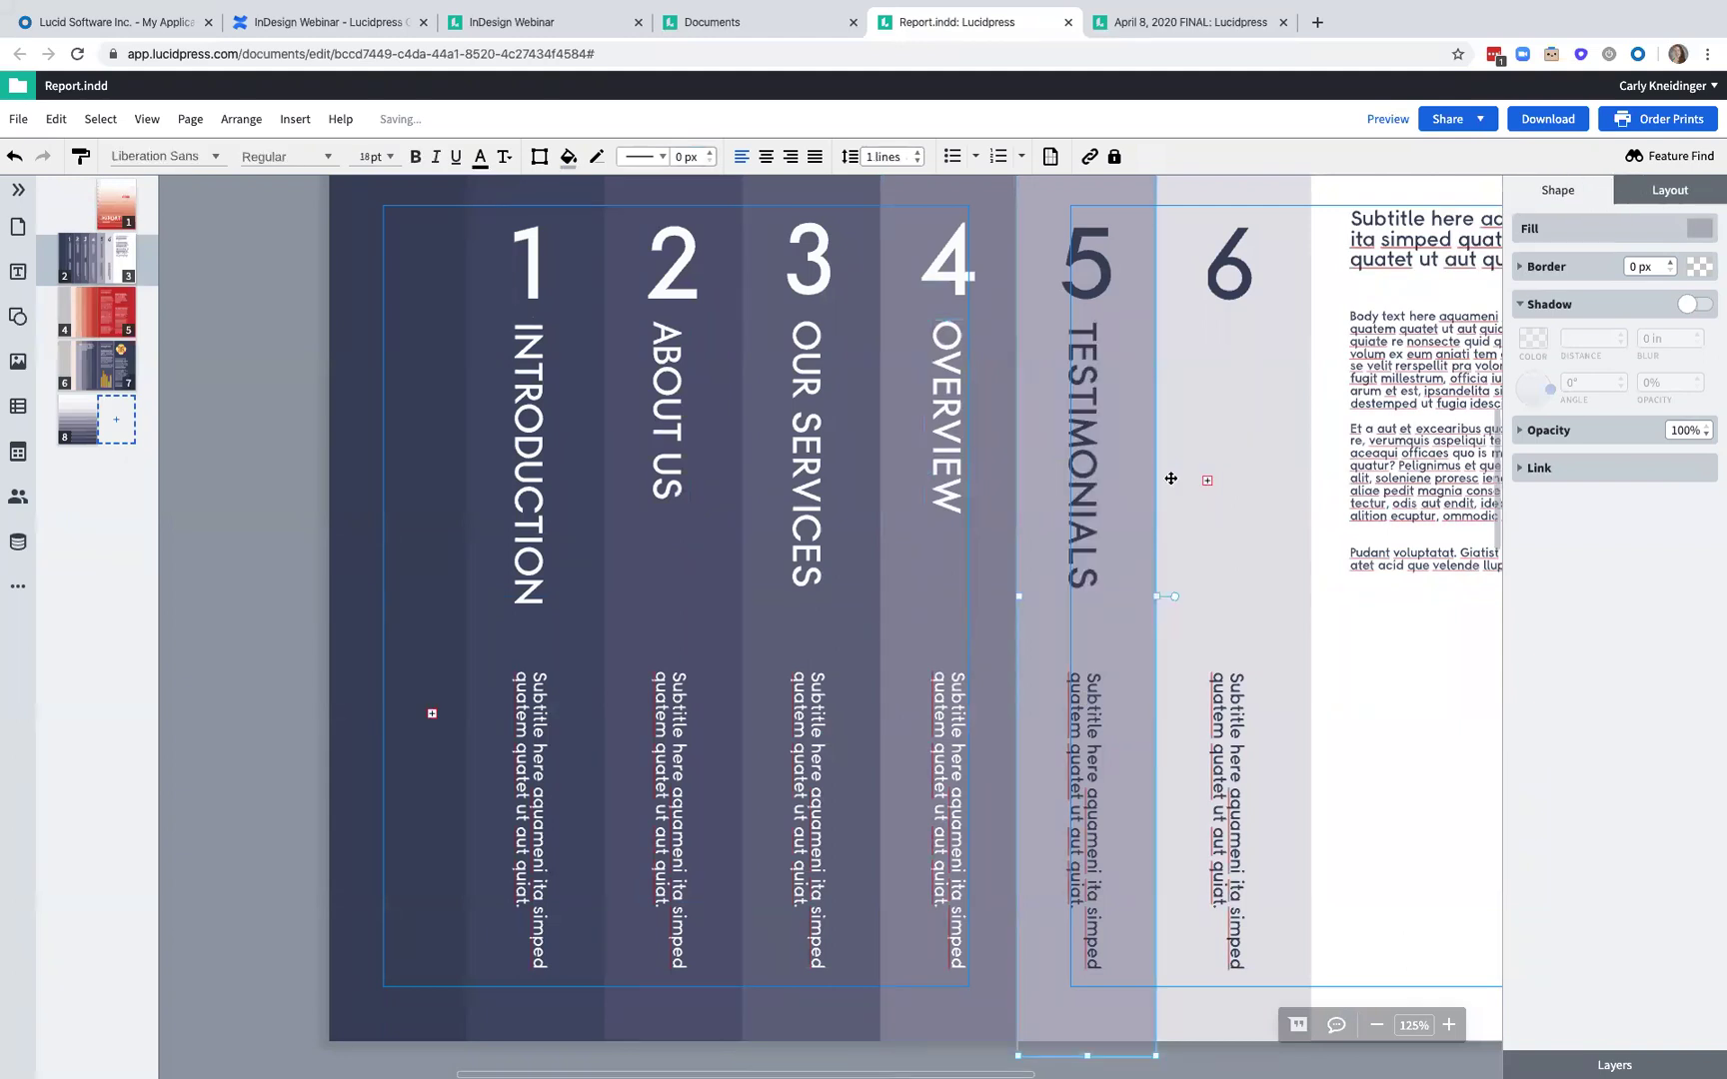
click(1207, 481)
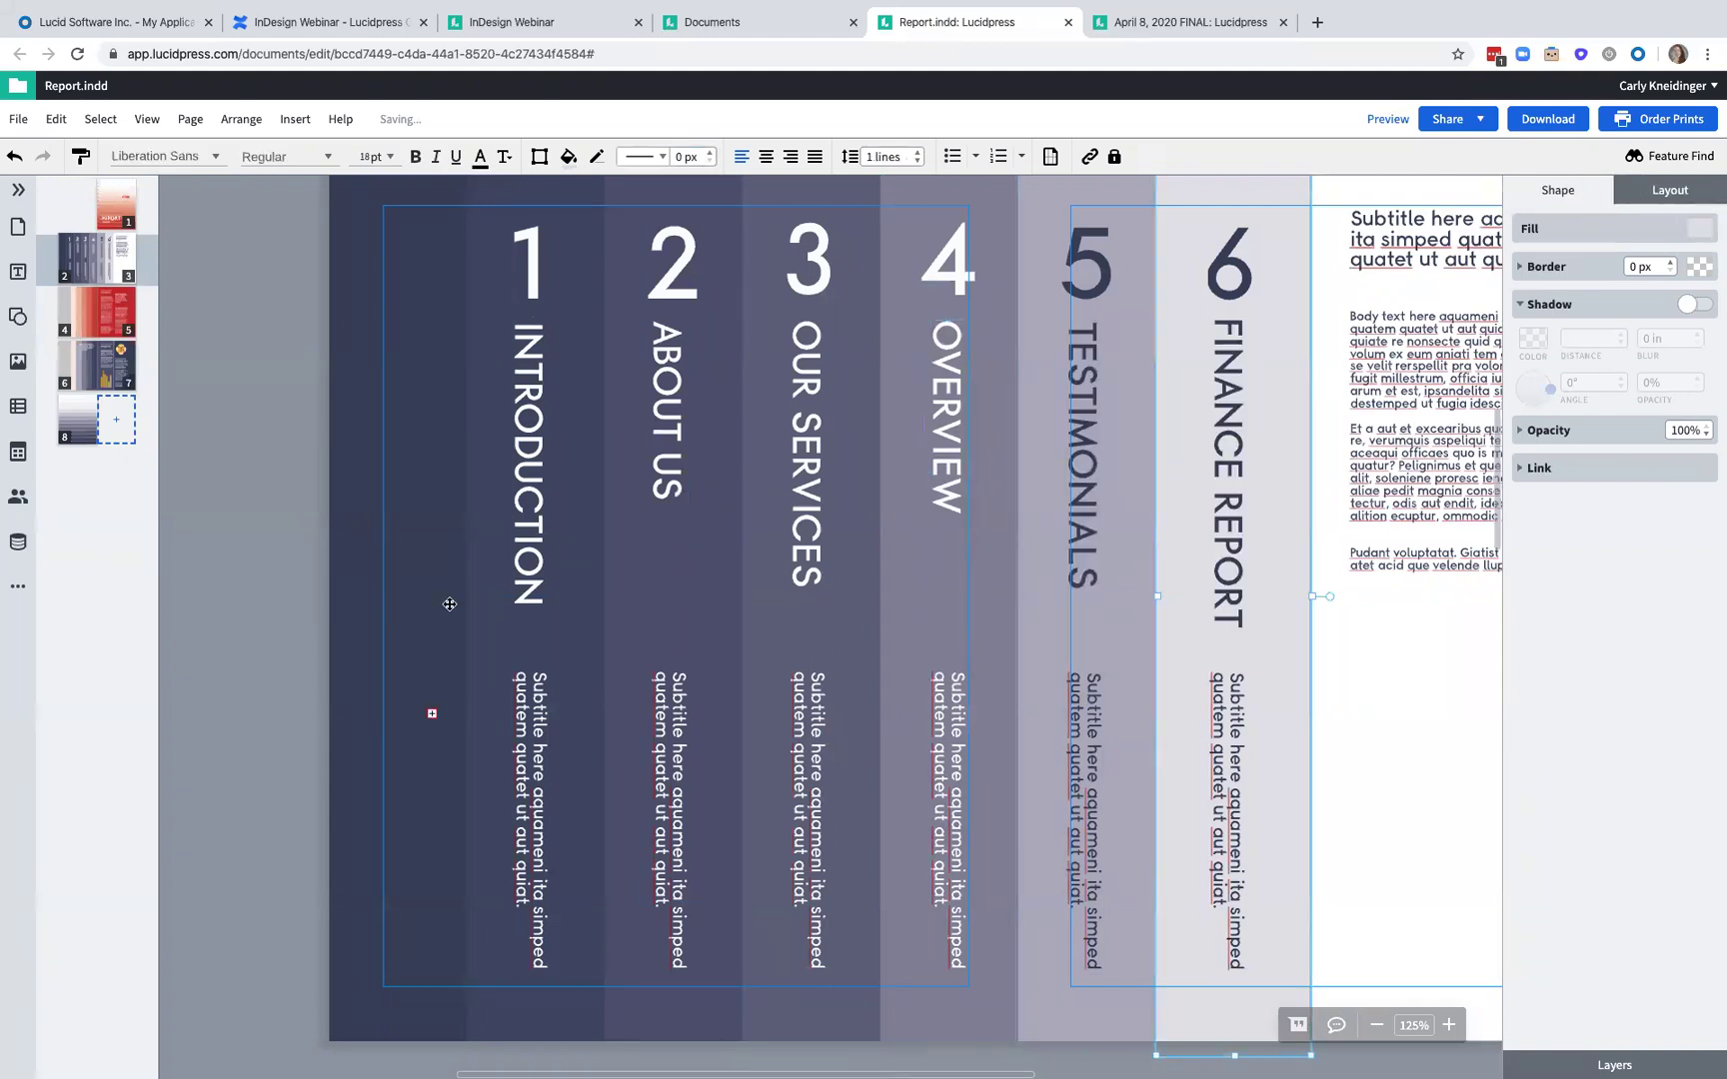
- Expand the overflowing vertical titles CONTENTS on page 2 and INTRODUCTION on page 3
click(432, 713)
click(201, 594)
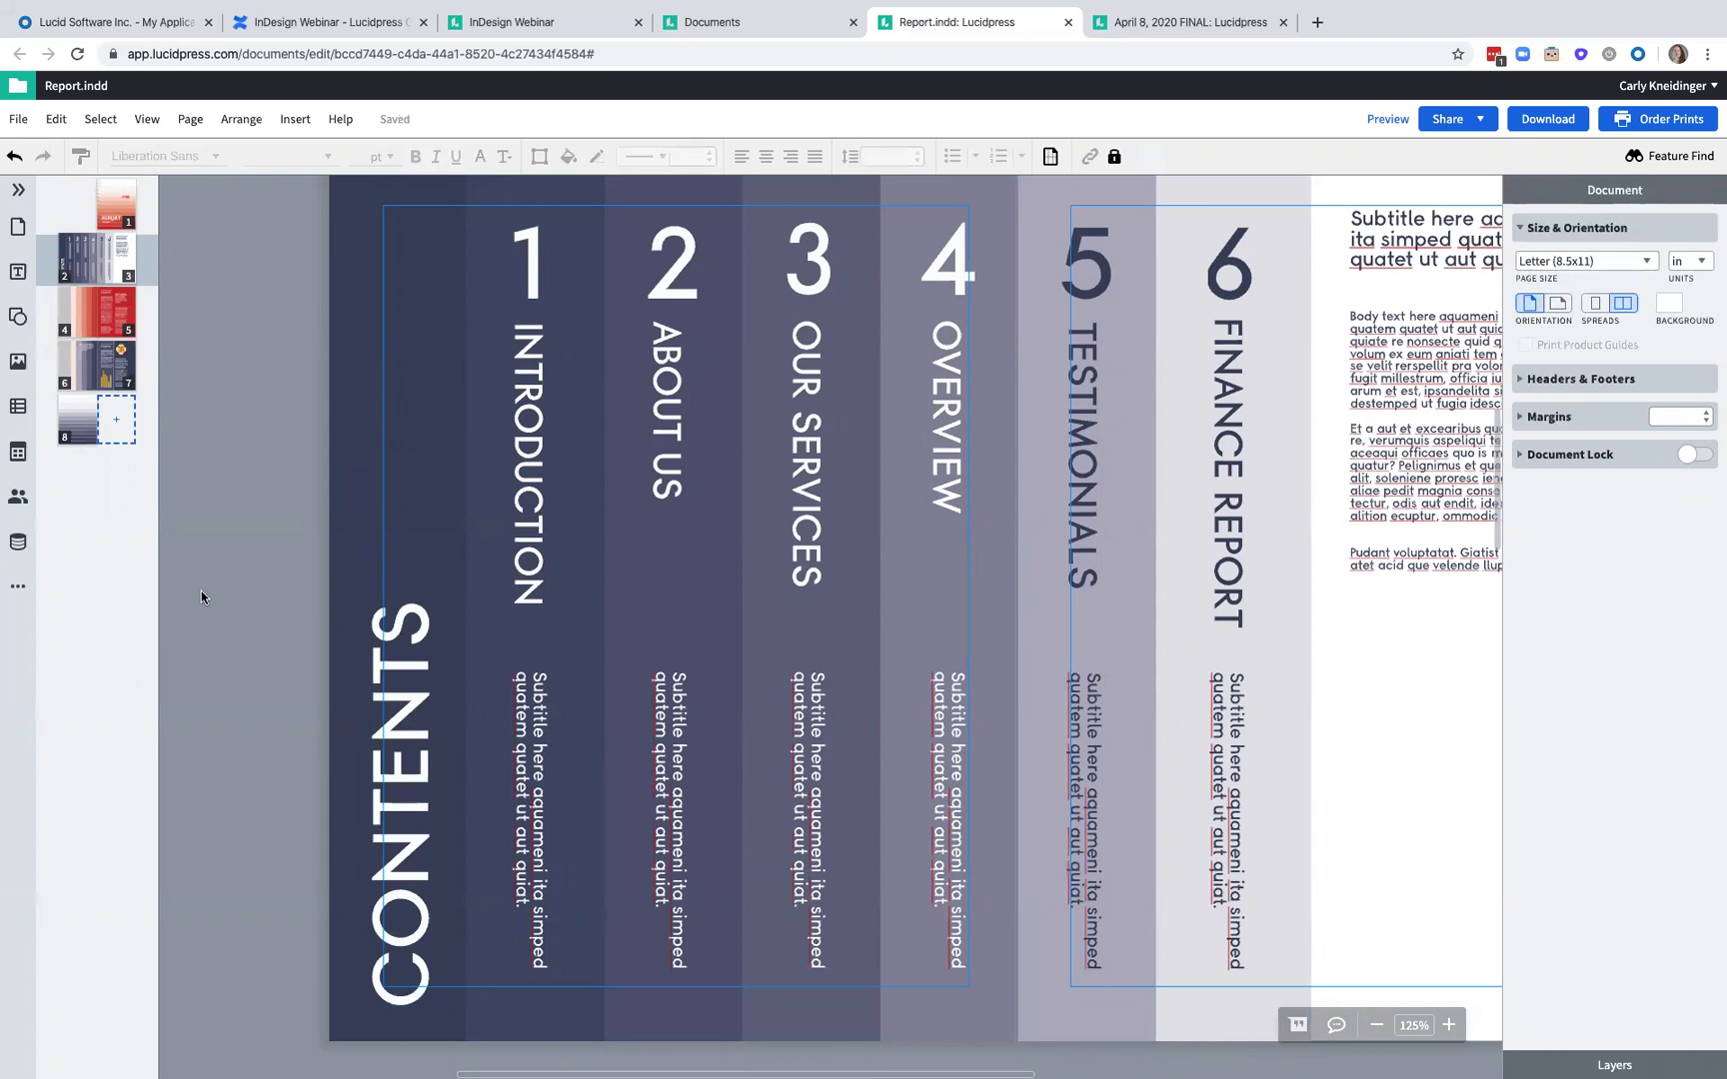
scroll(201, 597, right, 5)
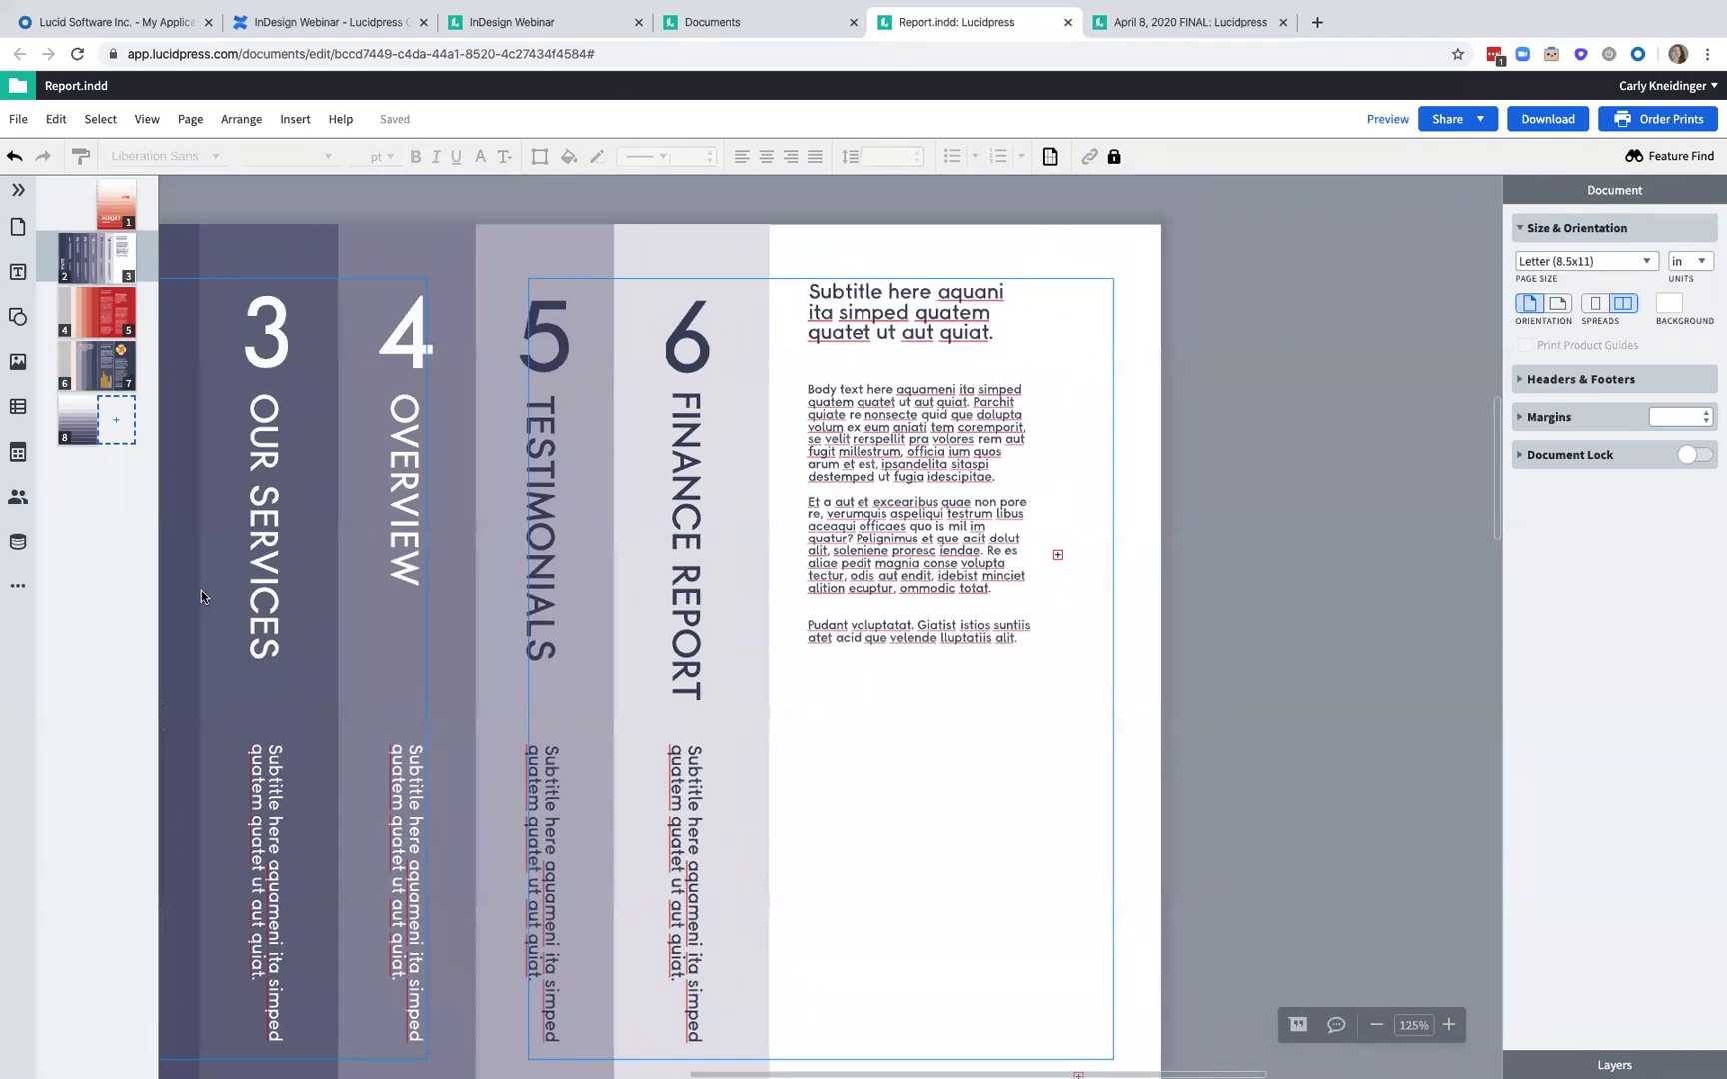
click(1059, 558)
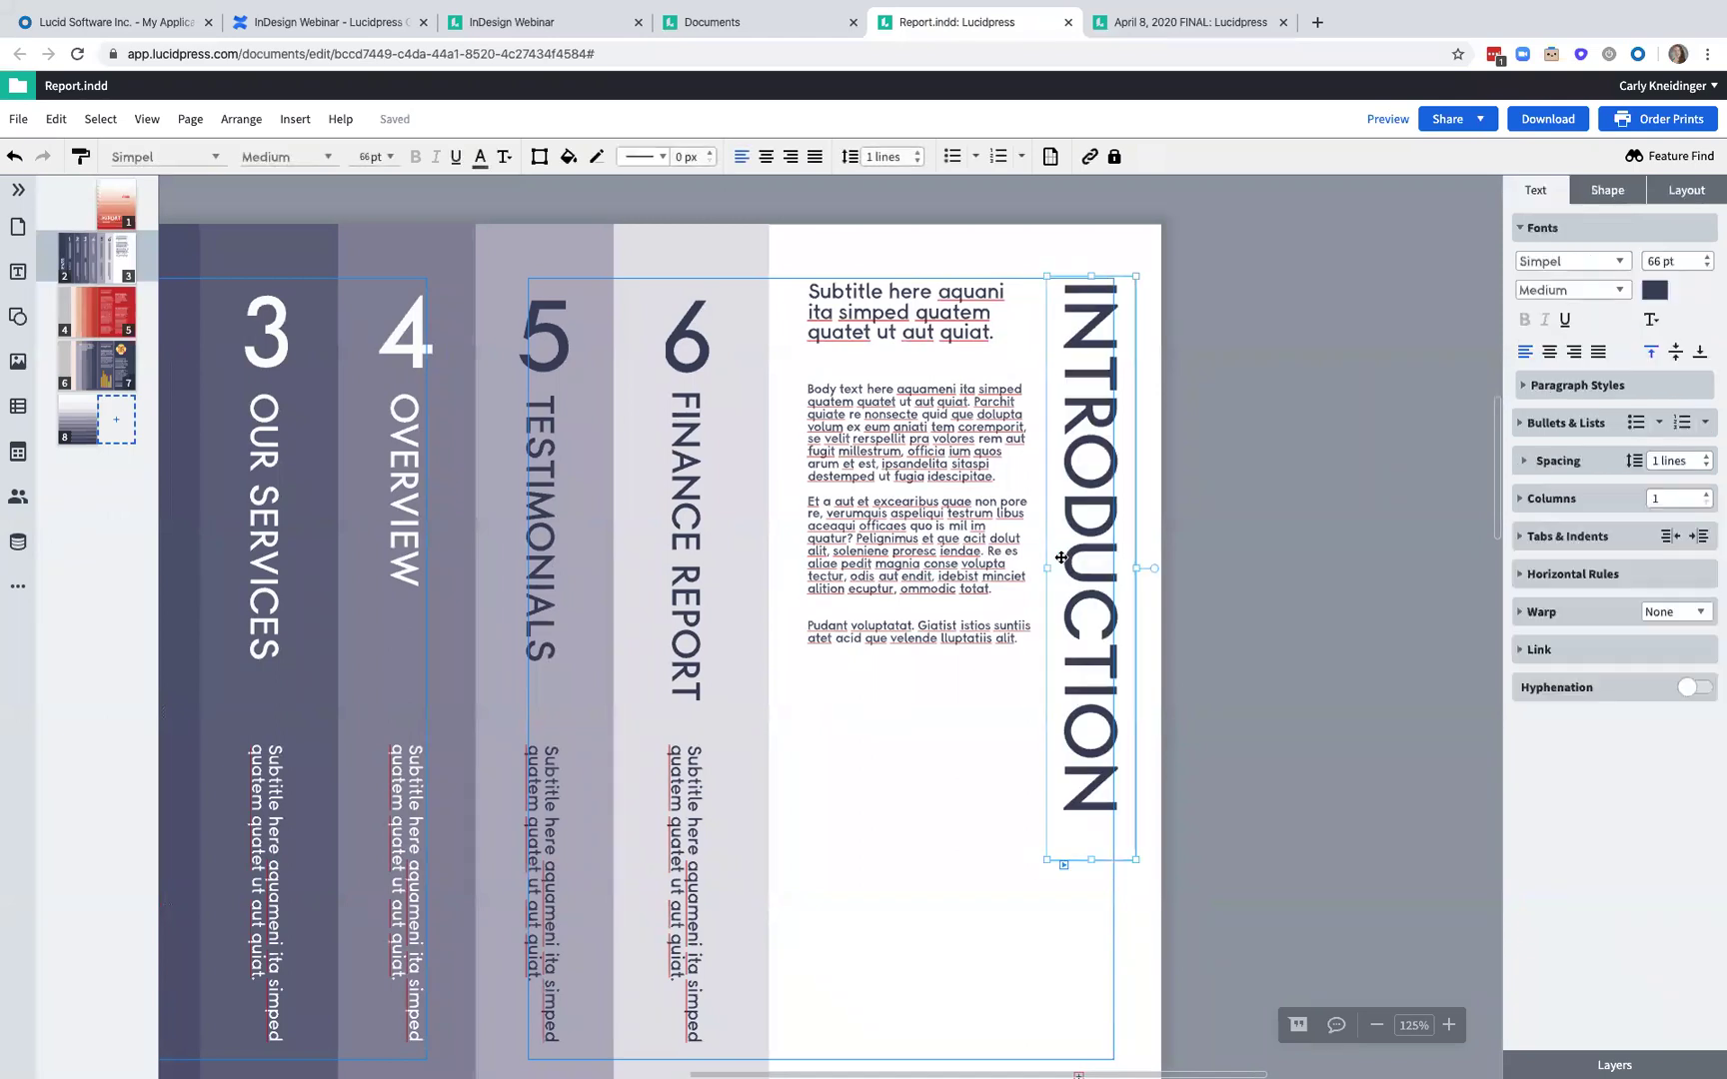
click(929, 746)
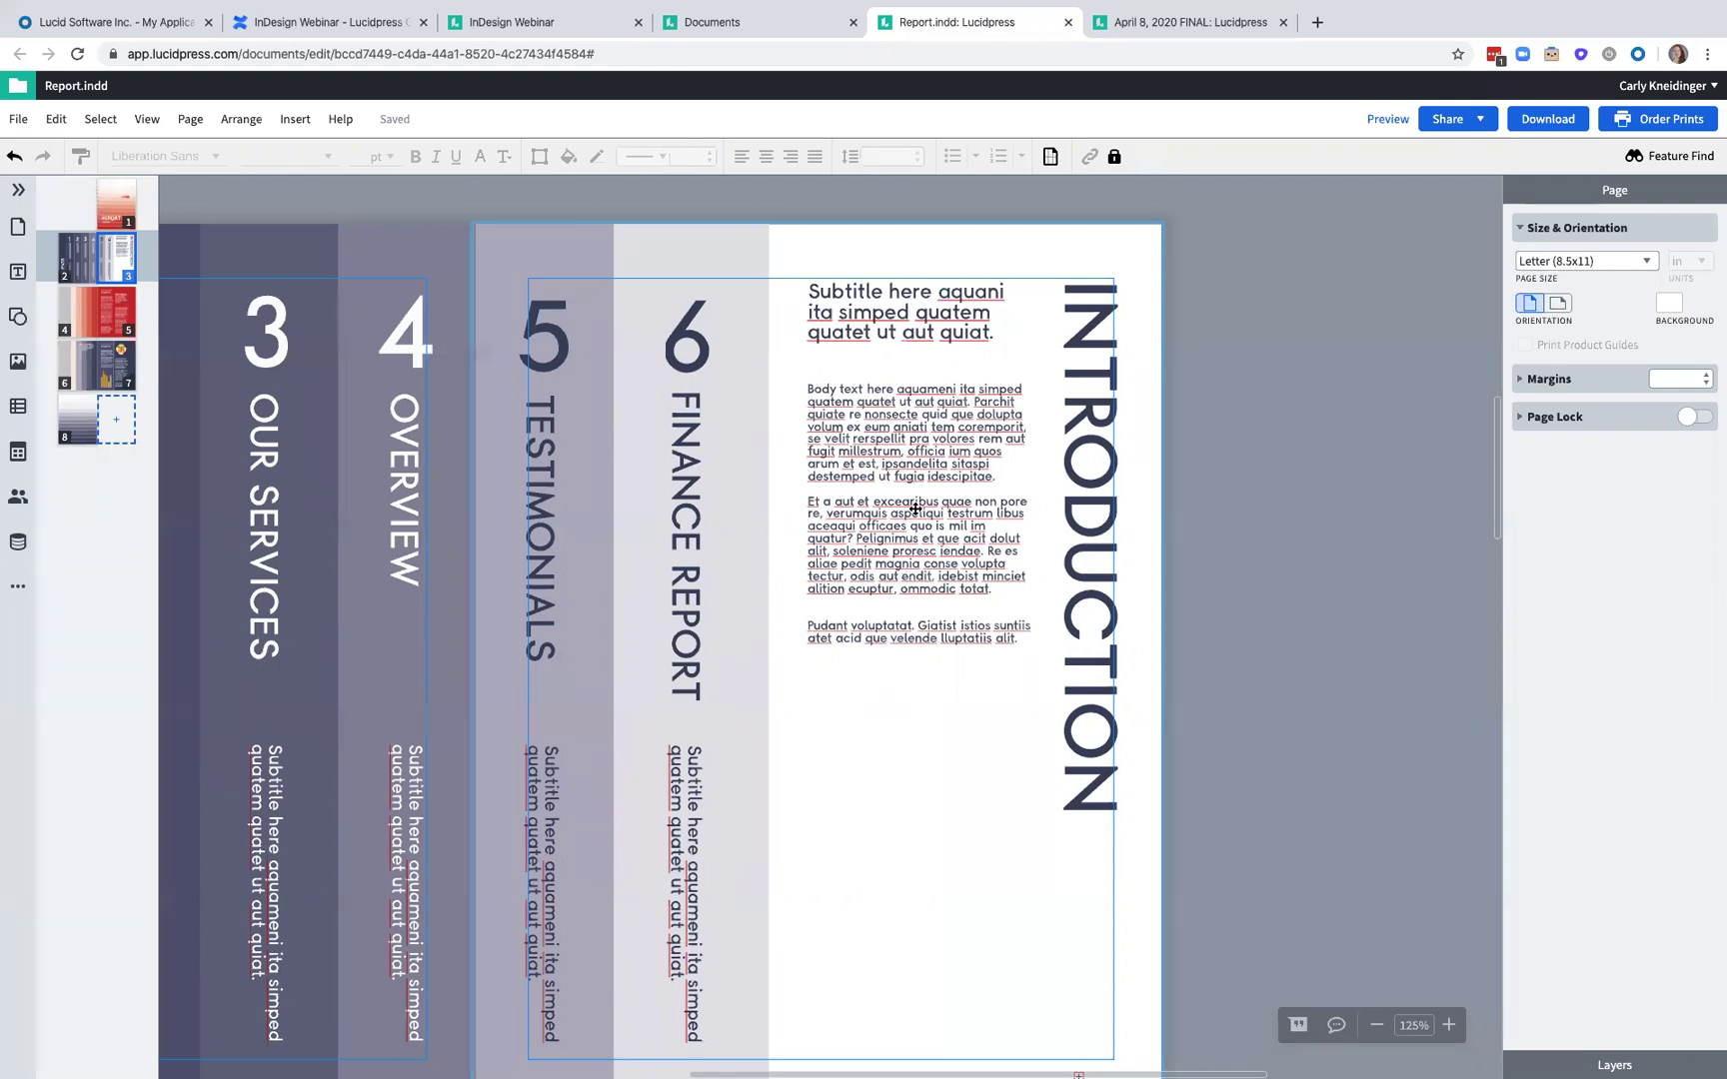
- Show the detailed spacing settings of the body text box on page 3
click(856, 552)
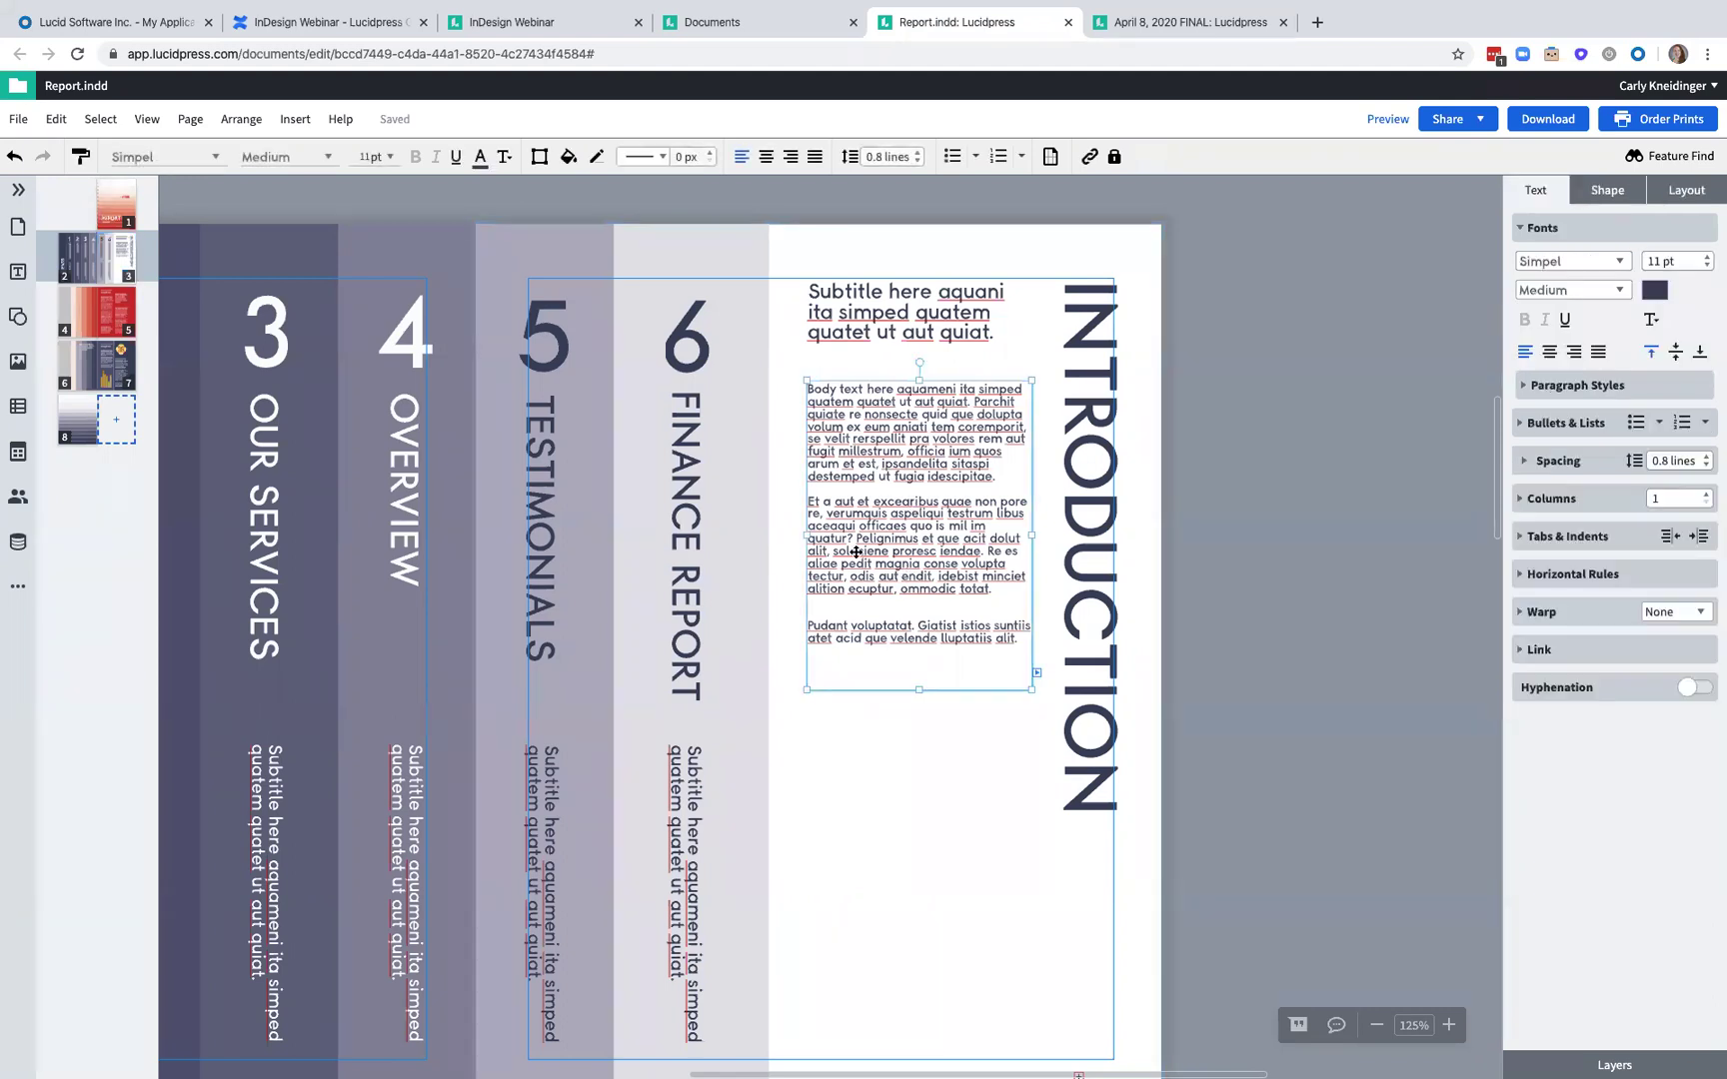
click(1547, 466)
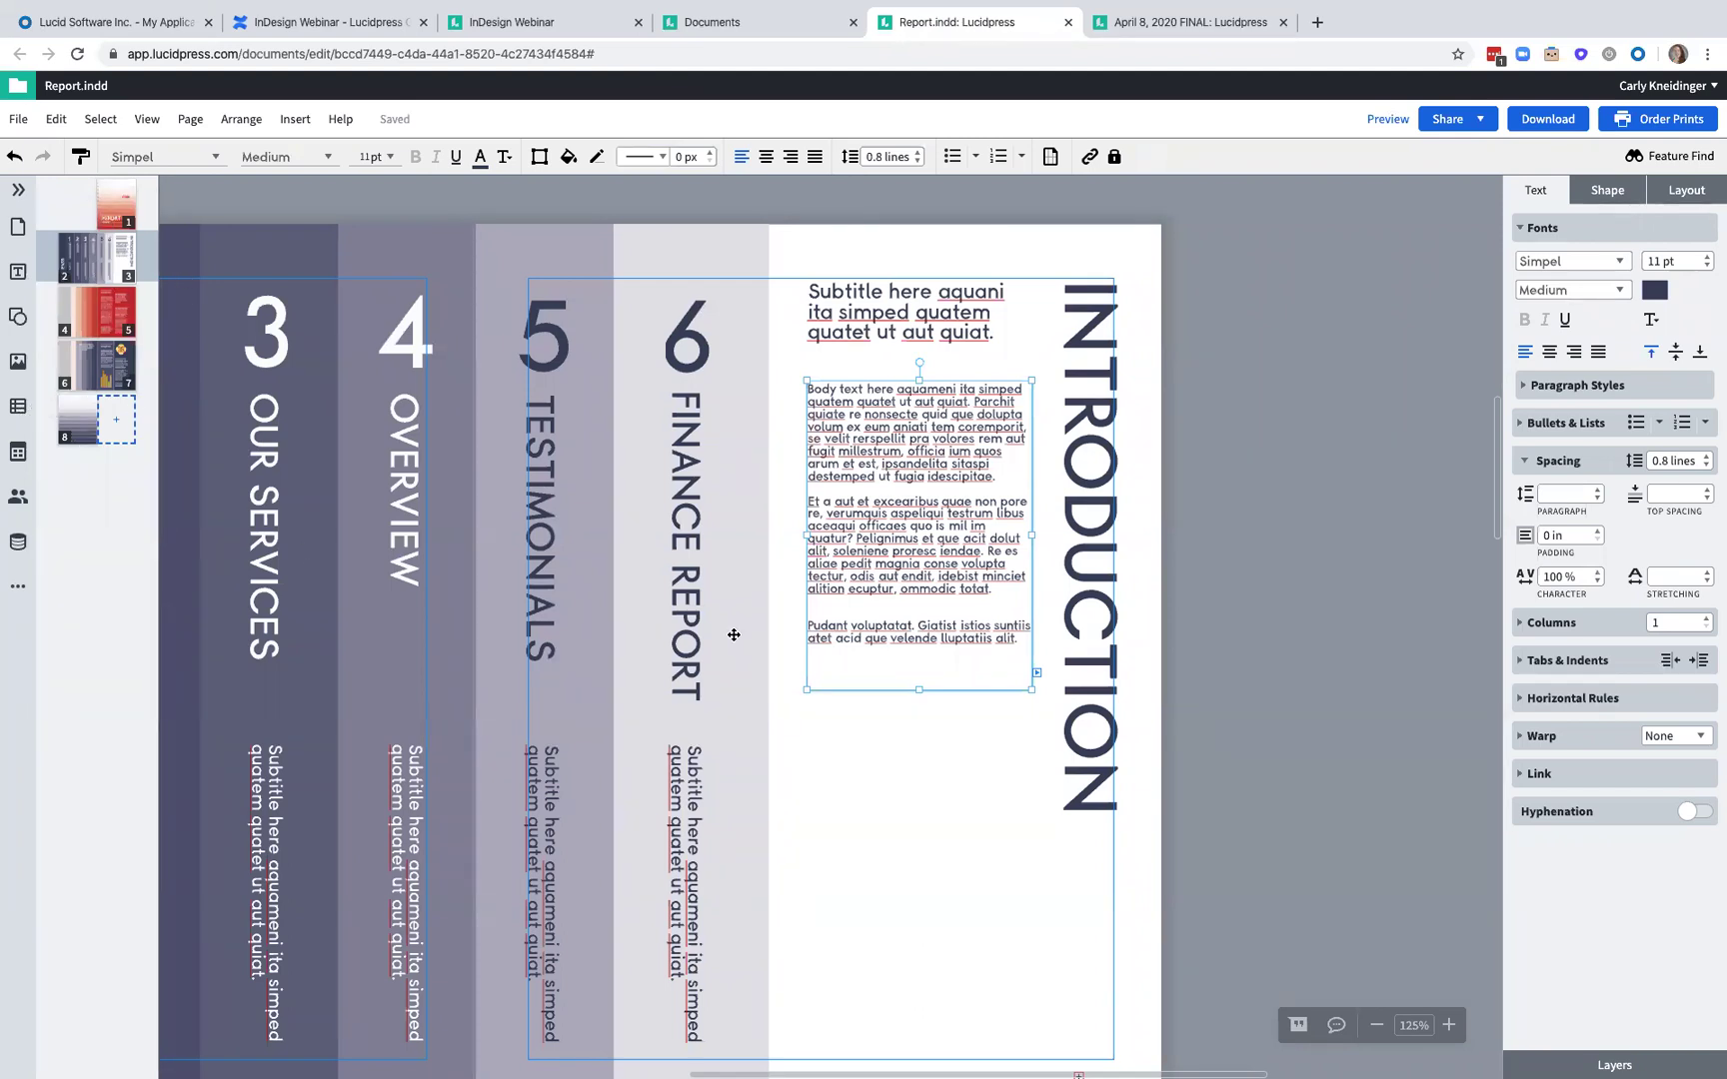
- Set the fill opacity of the darkest red stripe over the page 4 photo, nearest page 5, to 75%
scroll(734, 634, left, 3)
scroll(733, 634, down, 5)
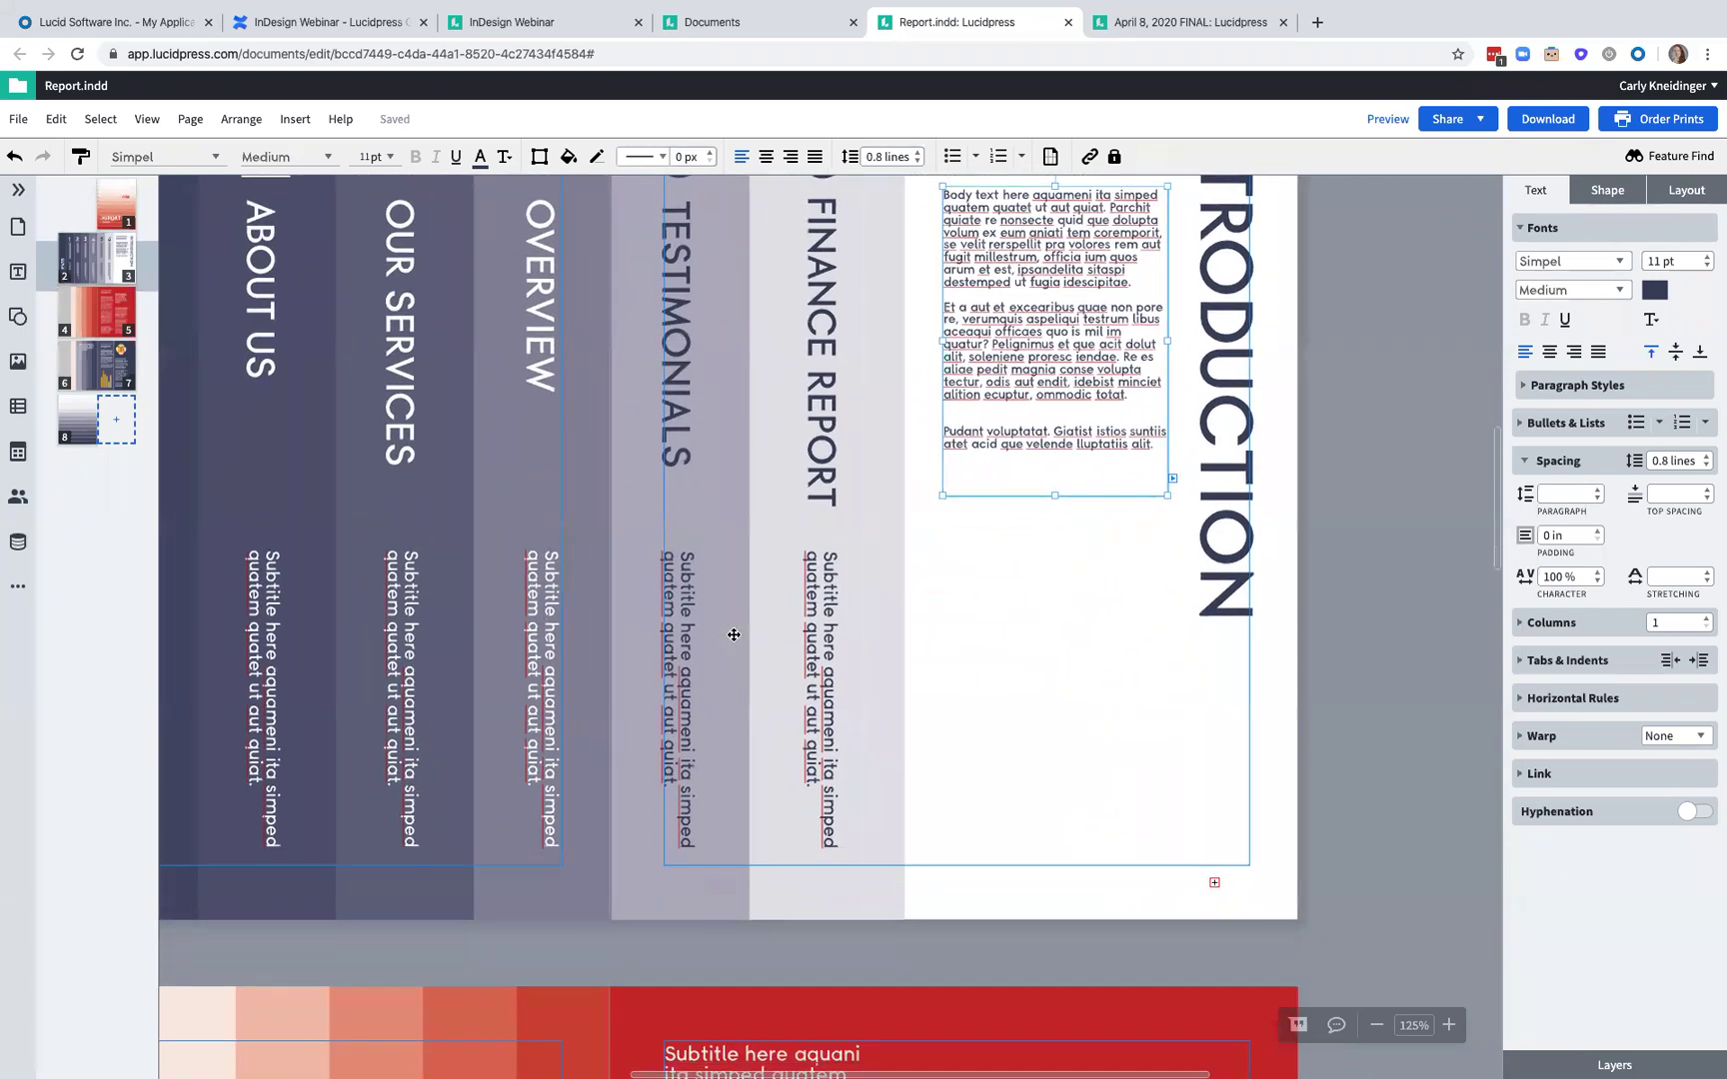
scroll(734, 635, down, 6)
scroll(734, 635, left, 3)
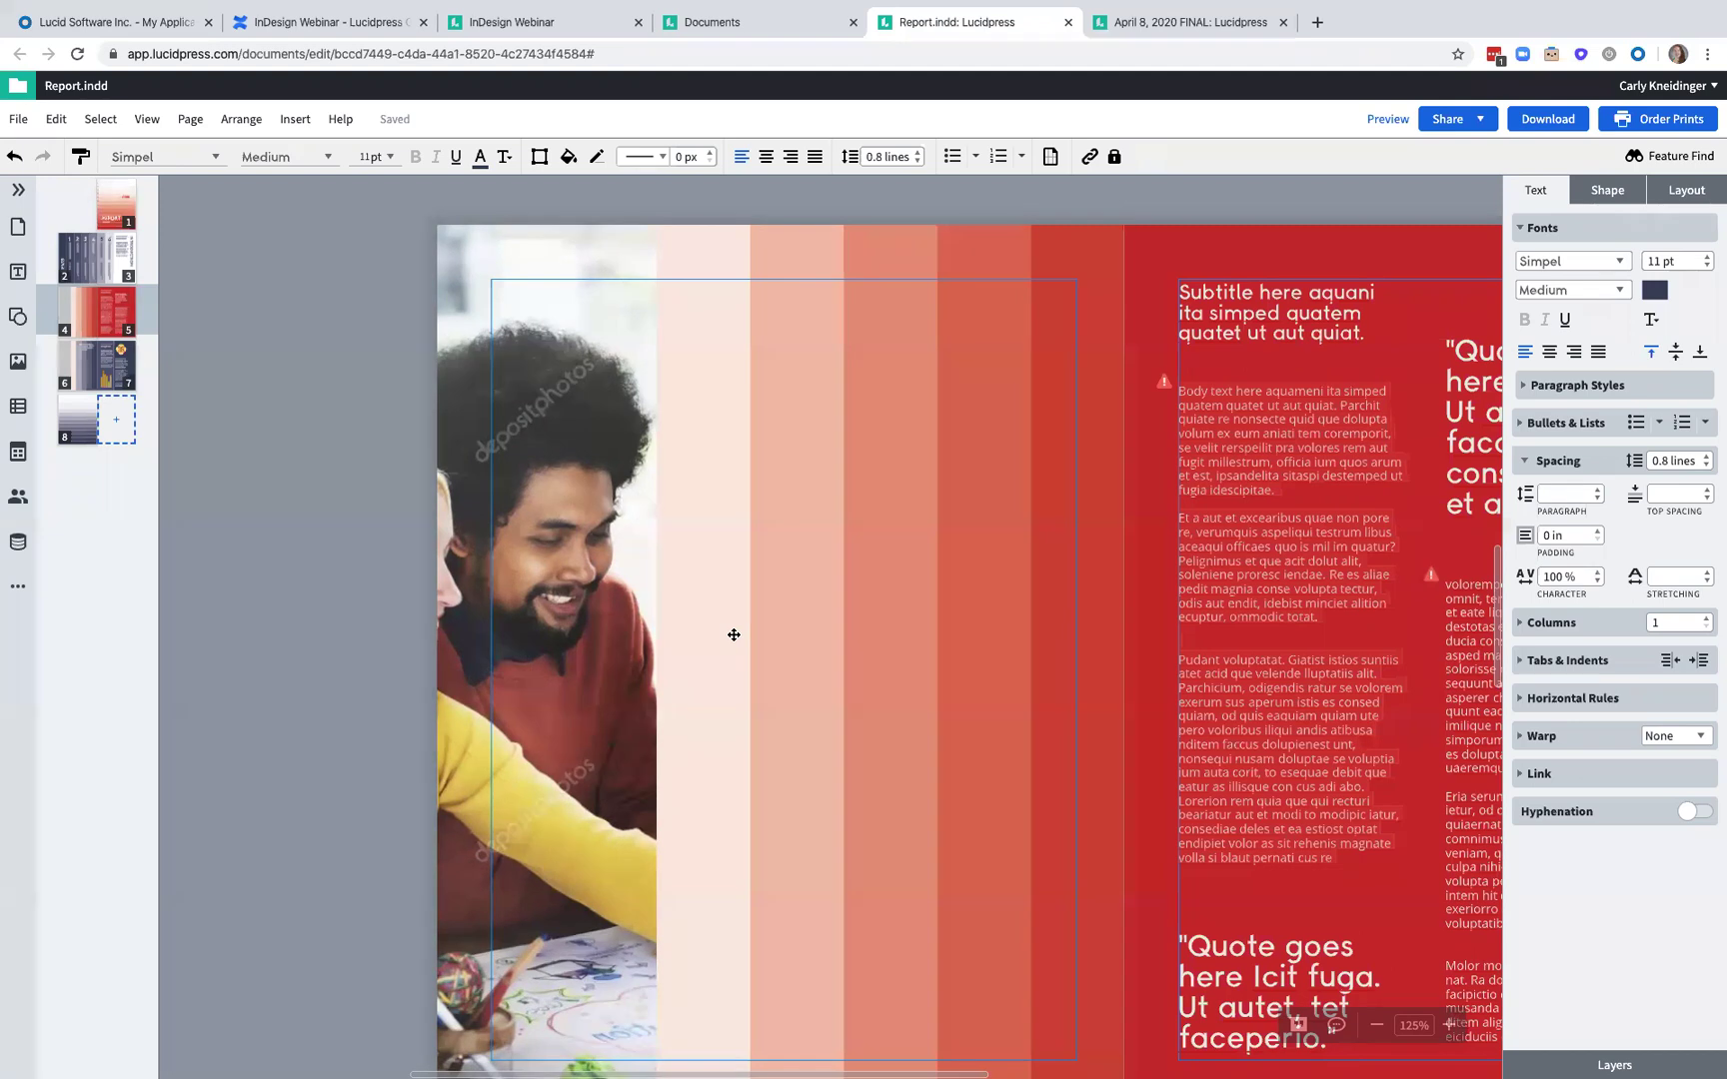
click(1061, 259)
click(1699, 228)
click(1566, 508)
click(1544, 546)
click(1679, 570)
text(50)
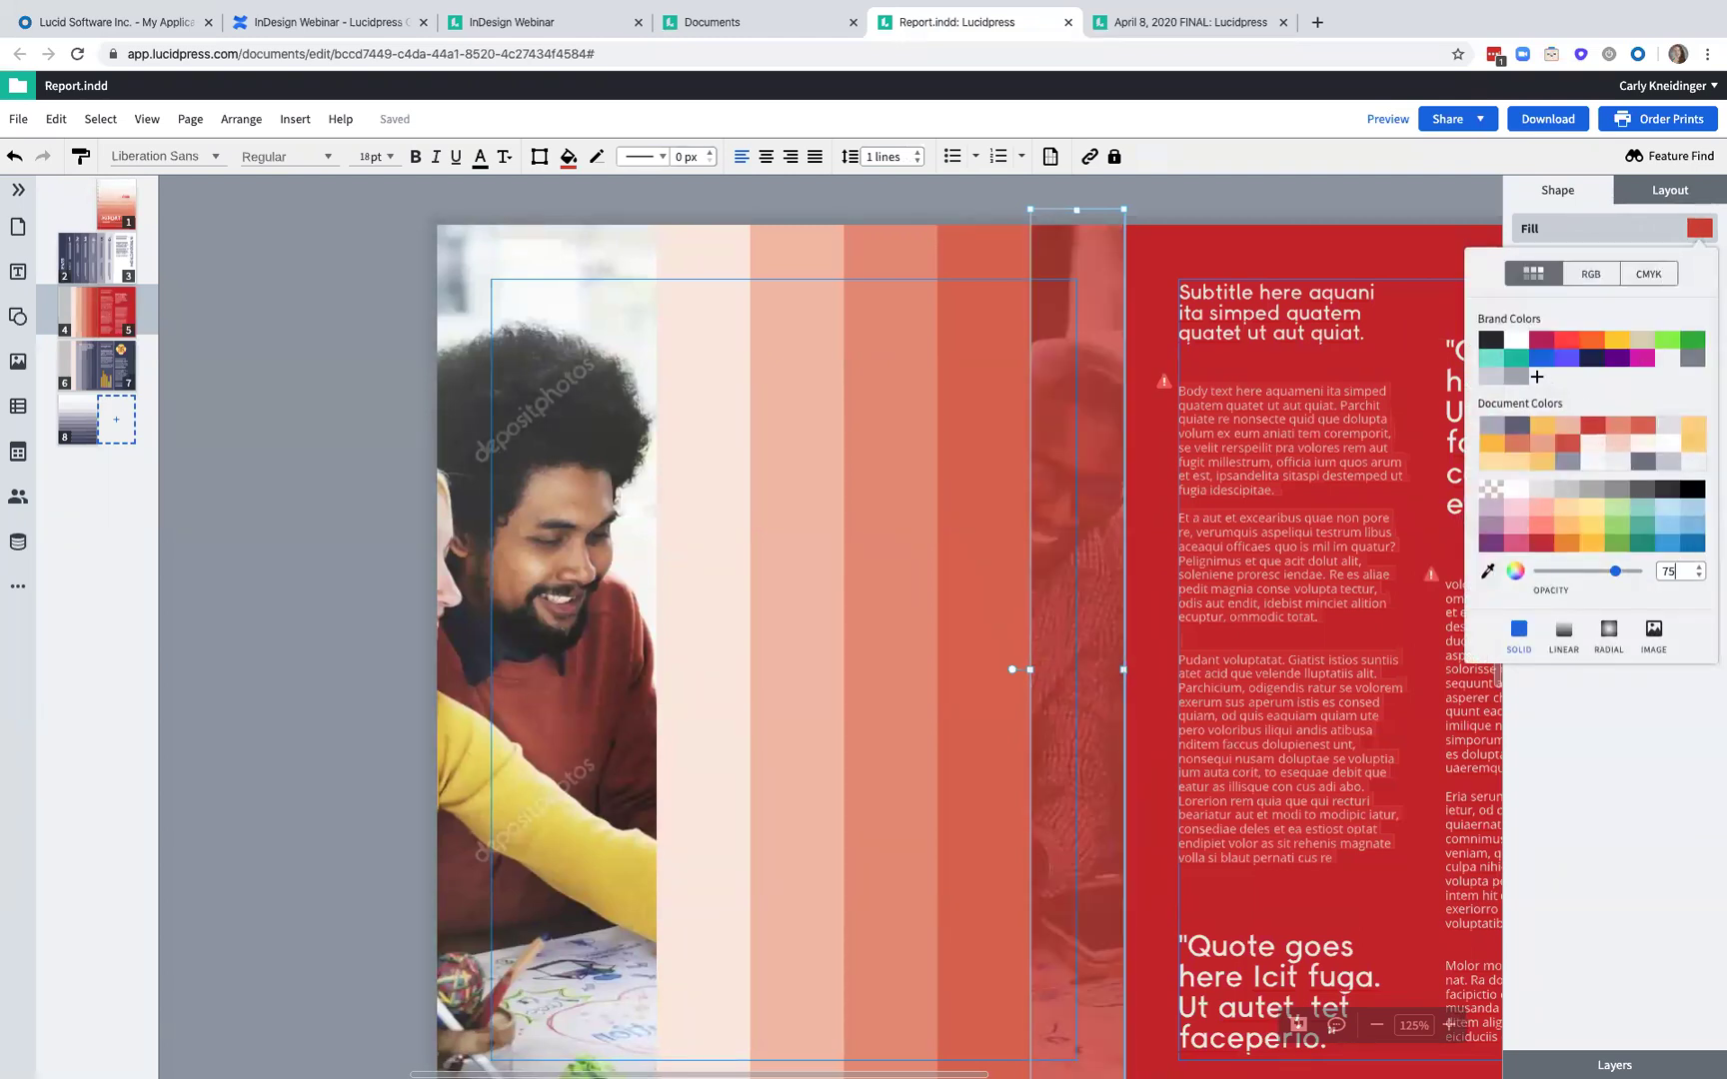
key(Return)
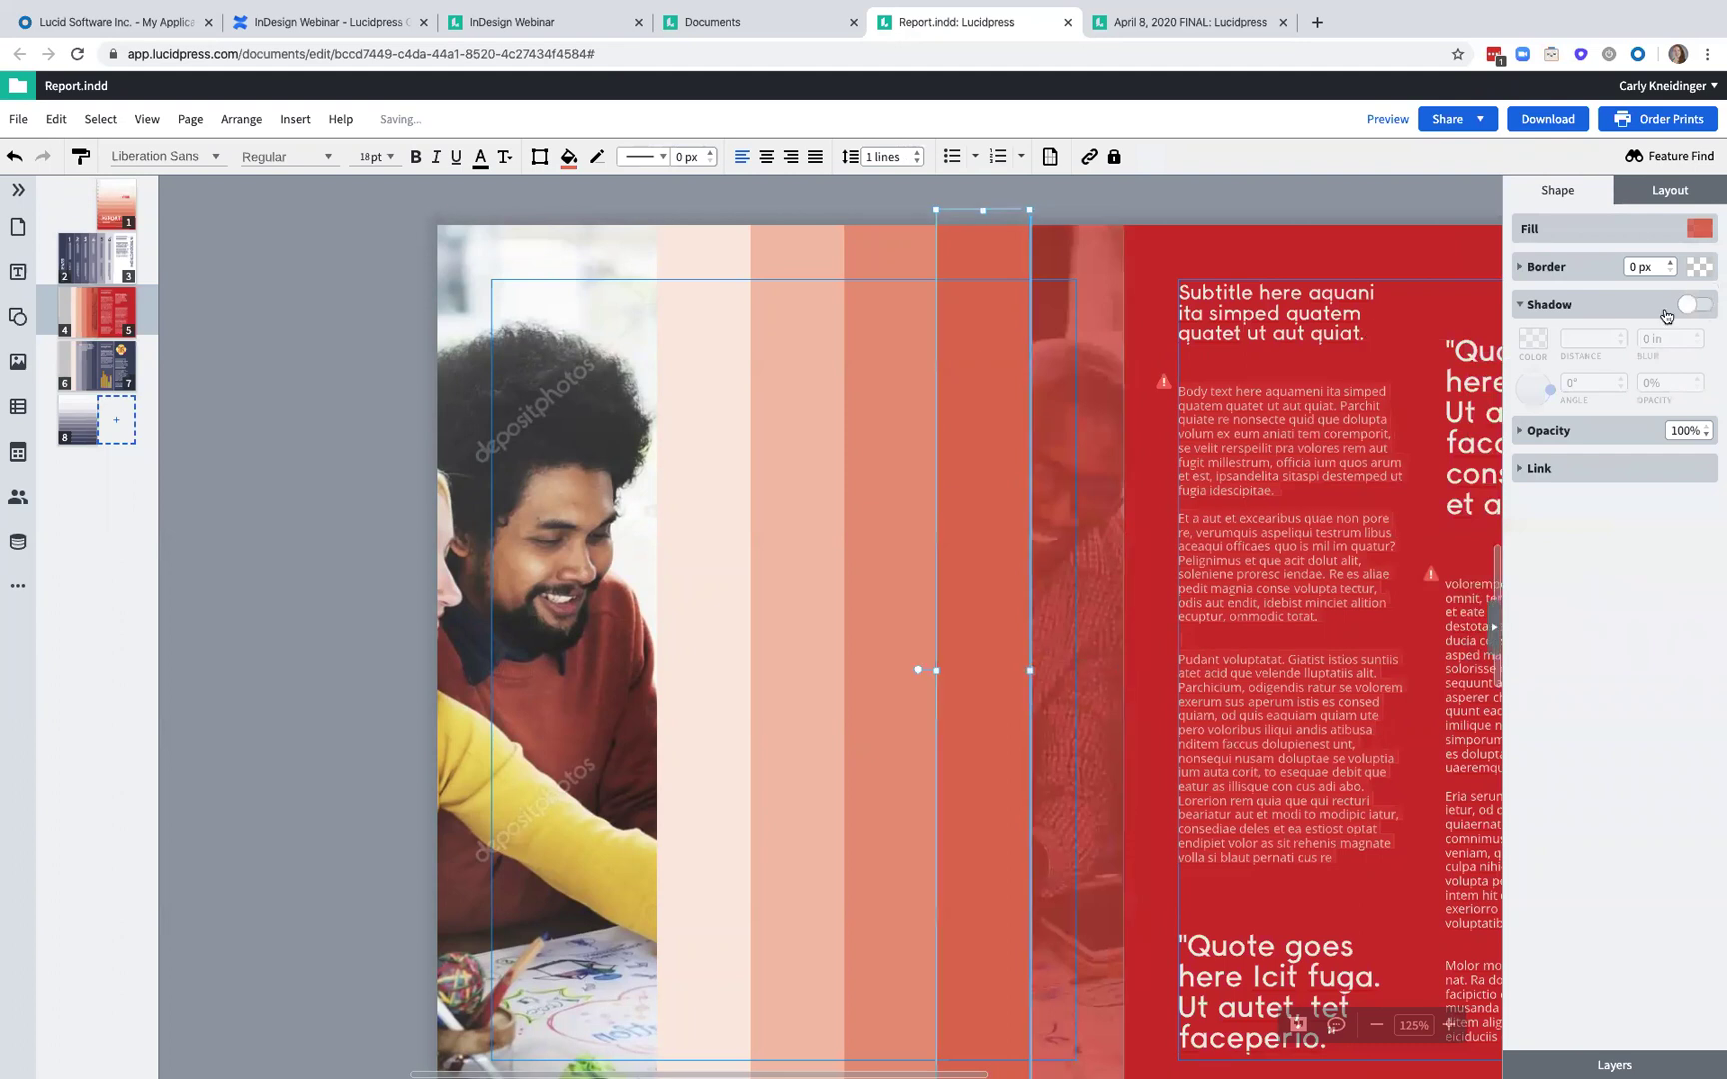
- Set the fill opacity of the second-darkest red stripe over the page 4 photo to 65%
click(1699, 228)
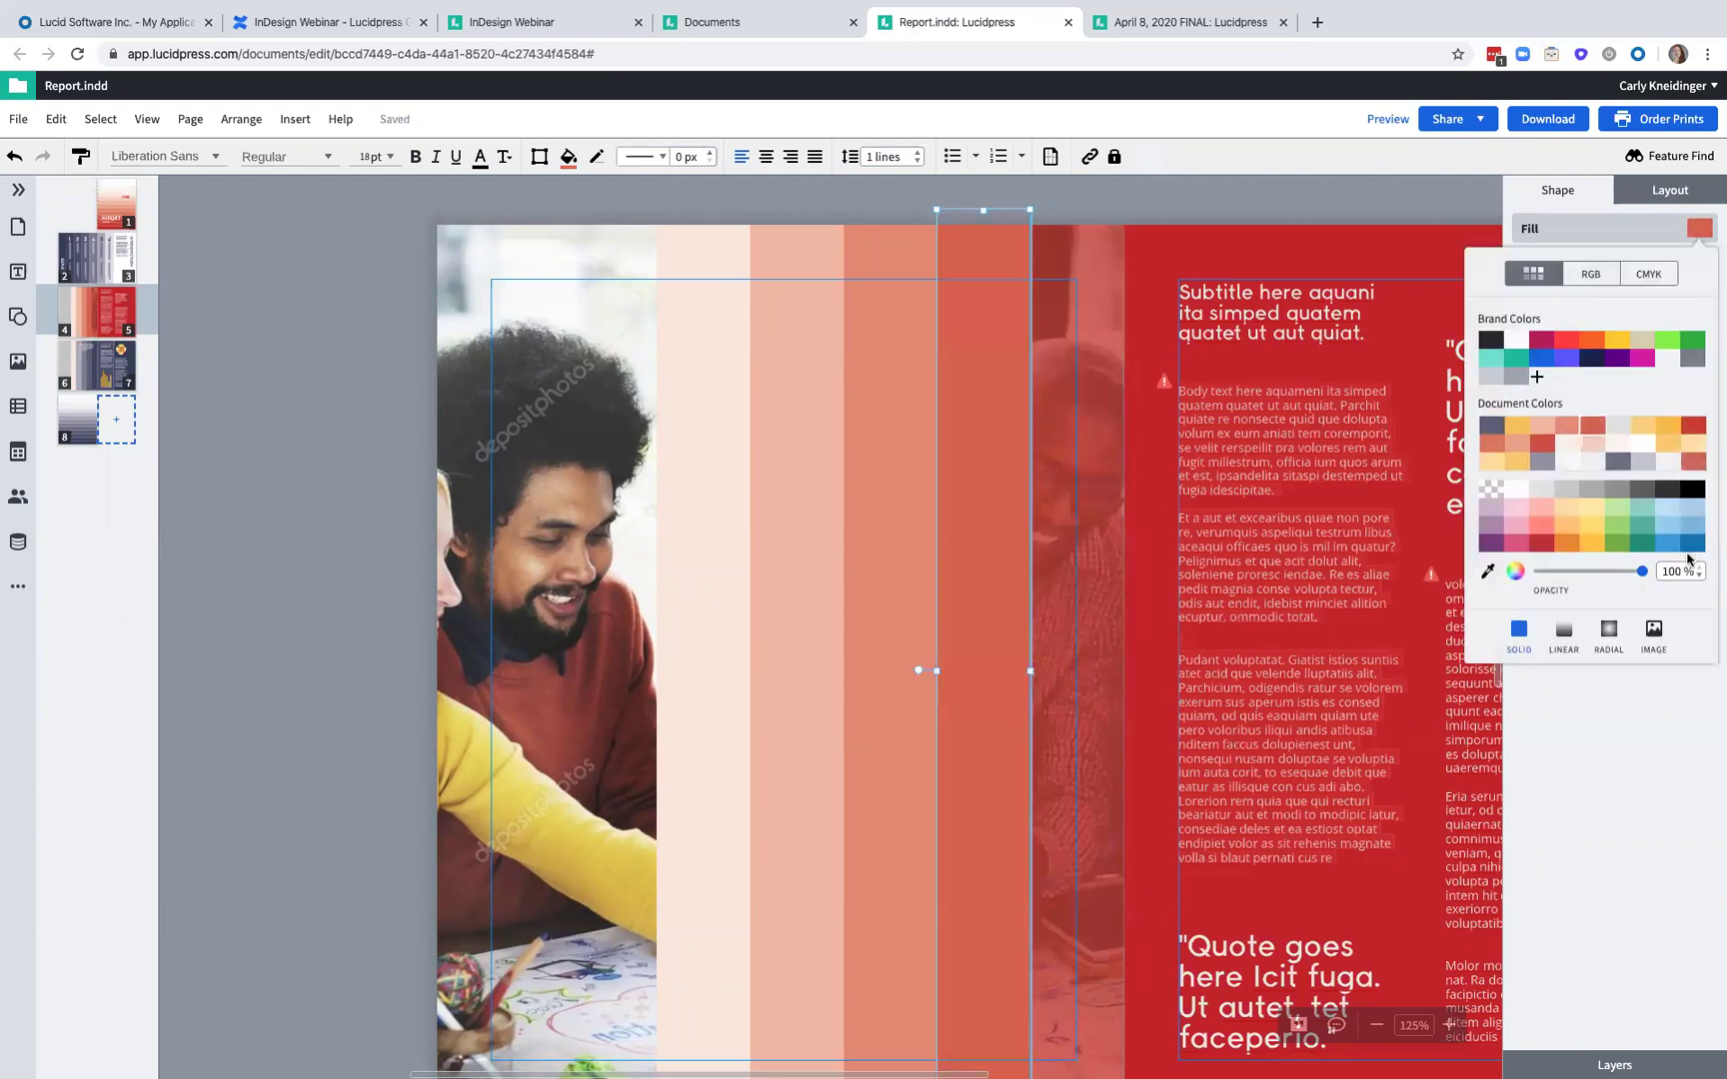
click(1684, 565)
text(0)
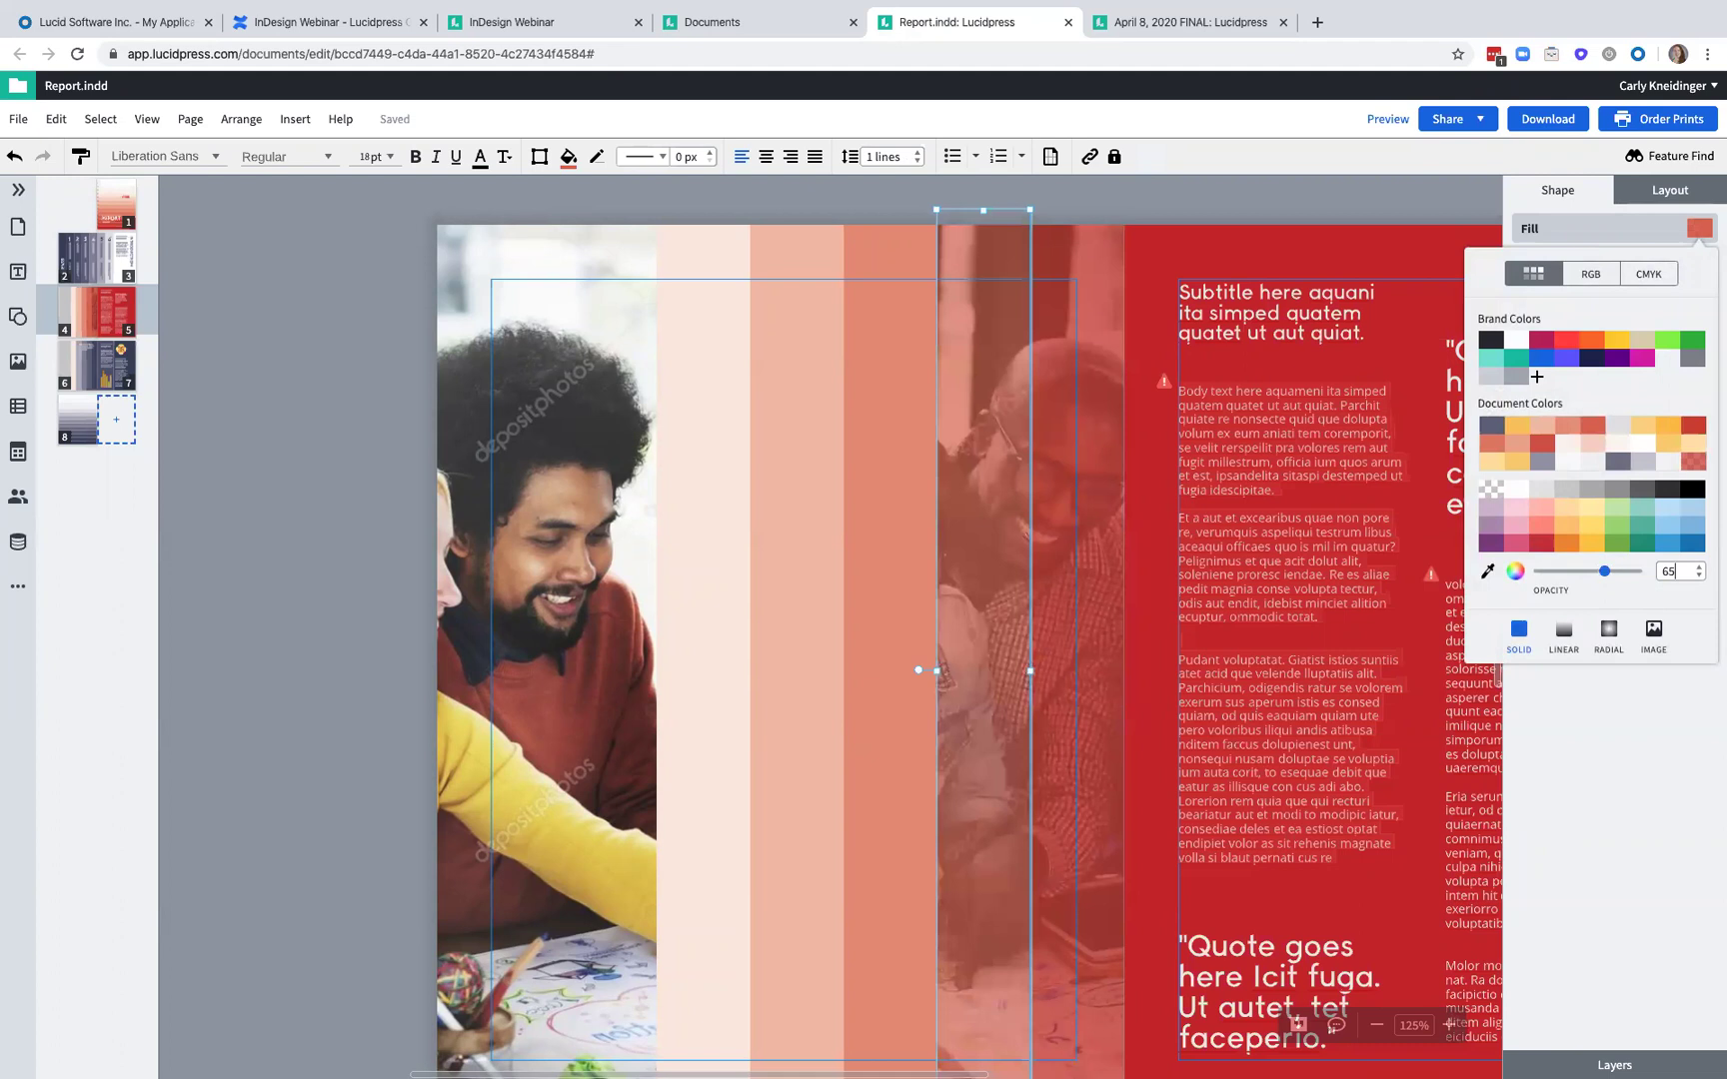
key(Return)
- Lower the fill opacity of the third-darkest stripe over the page 4 photo so the image shows through
click(884, 266)
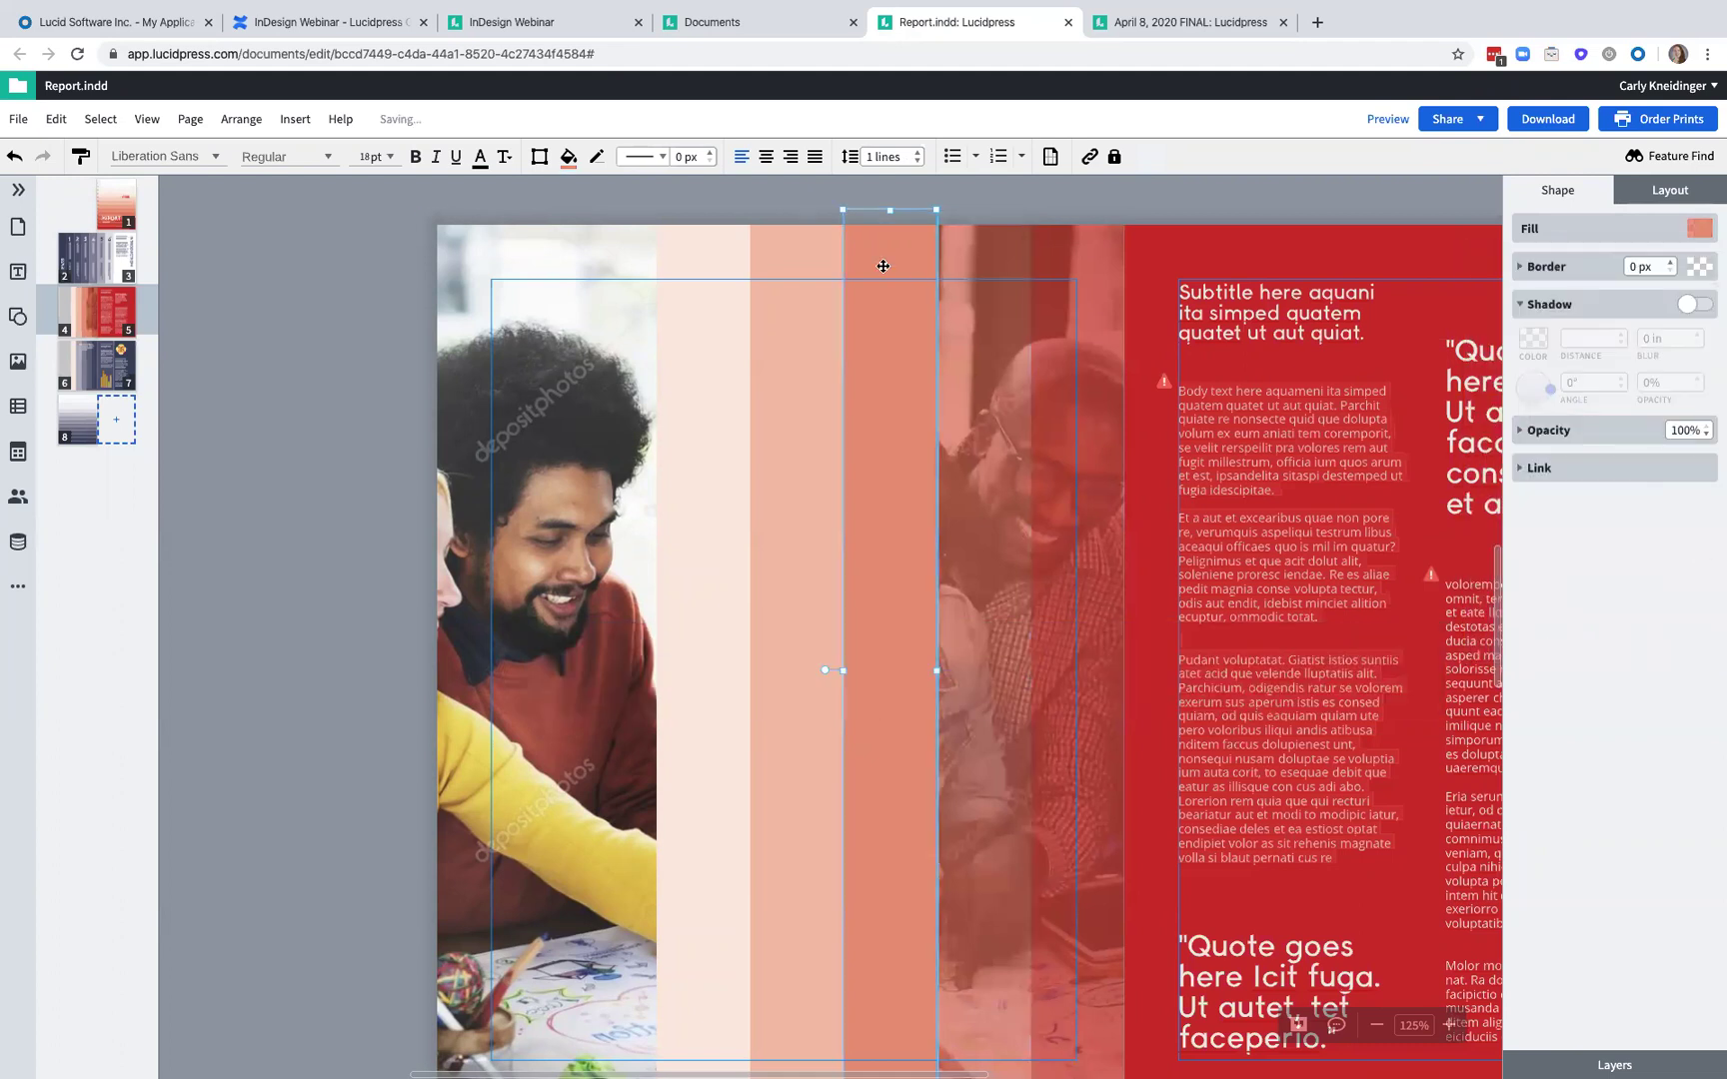
click(1699, 230)
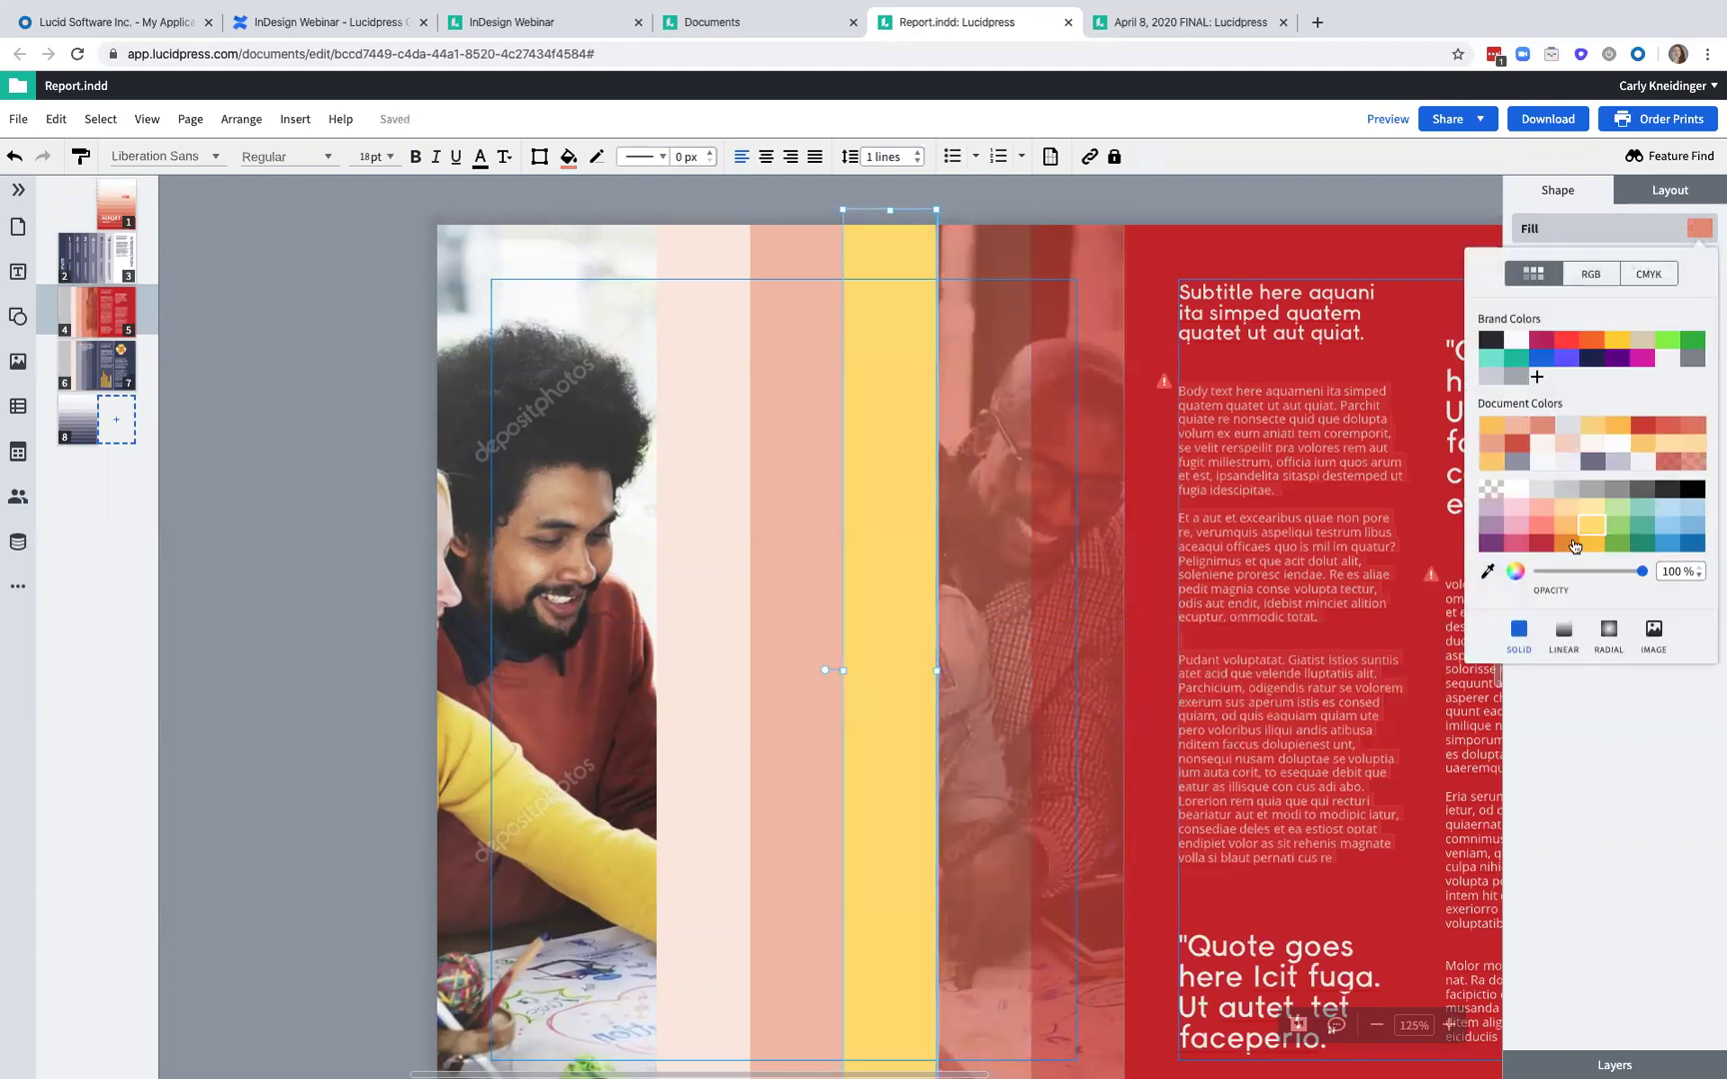
click(1684, 567)
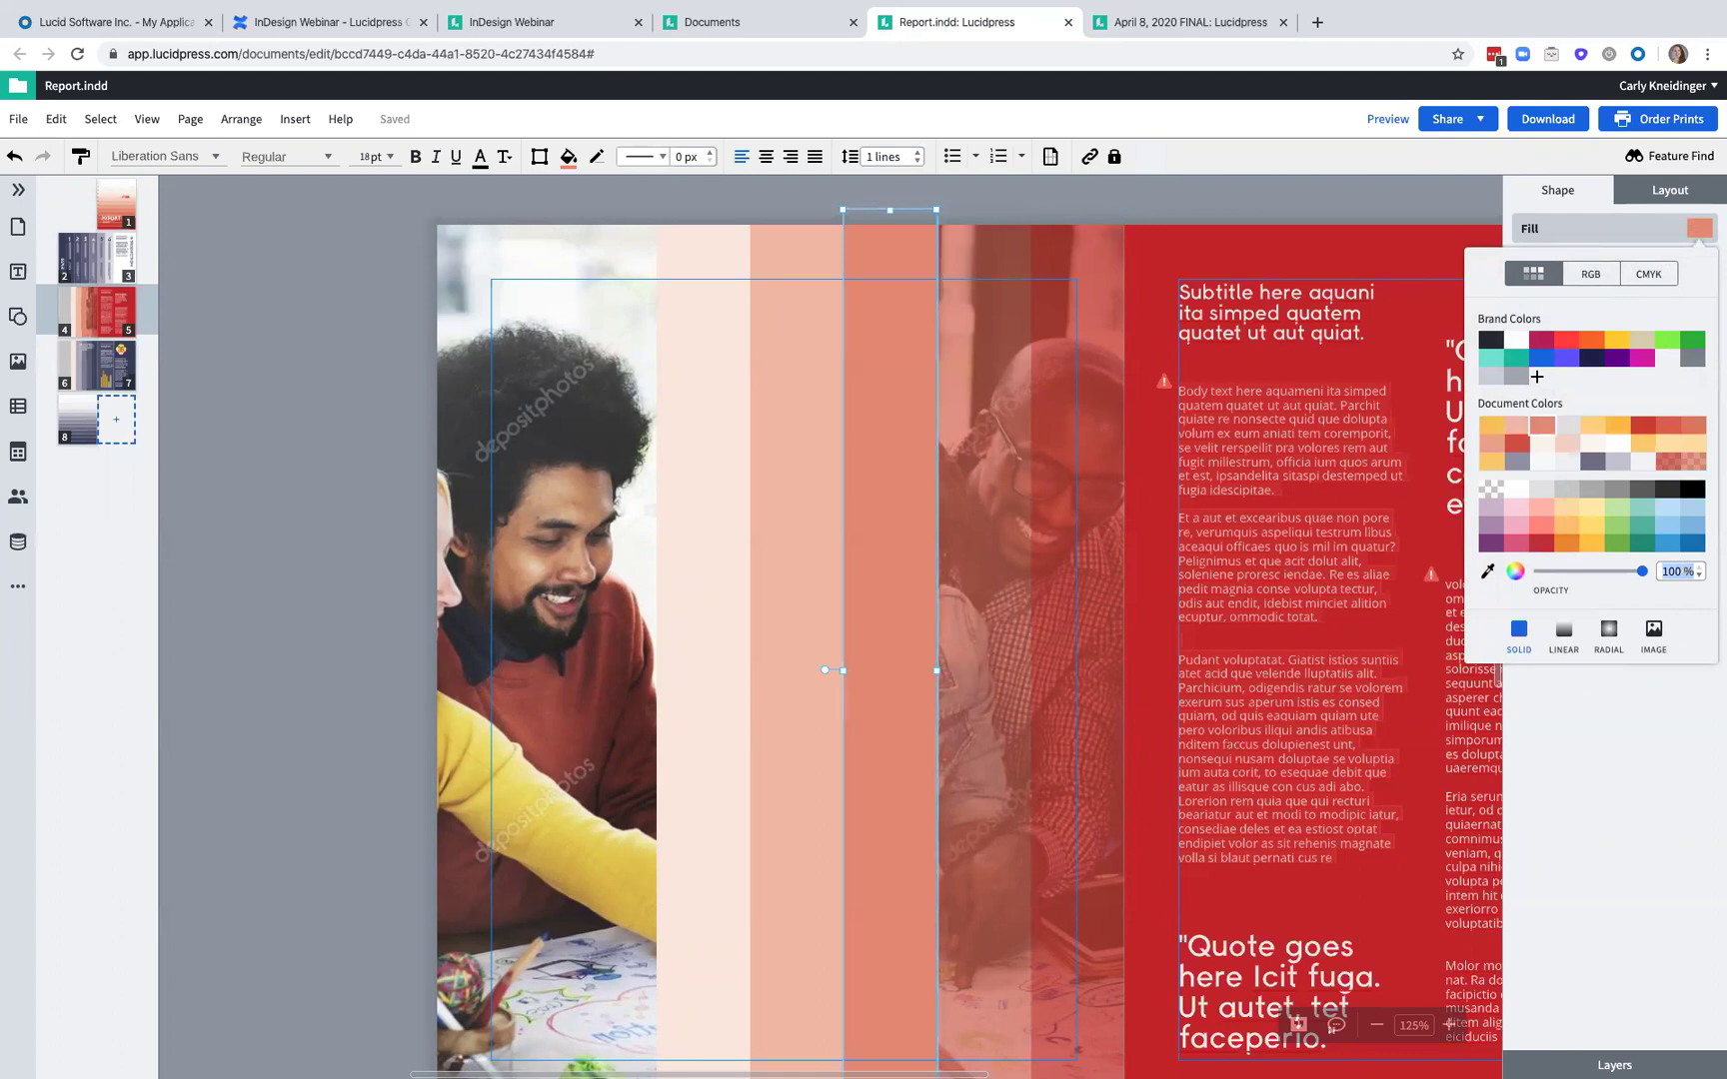
text(0)
key(Return)
click(305, 337)
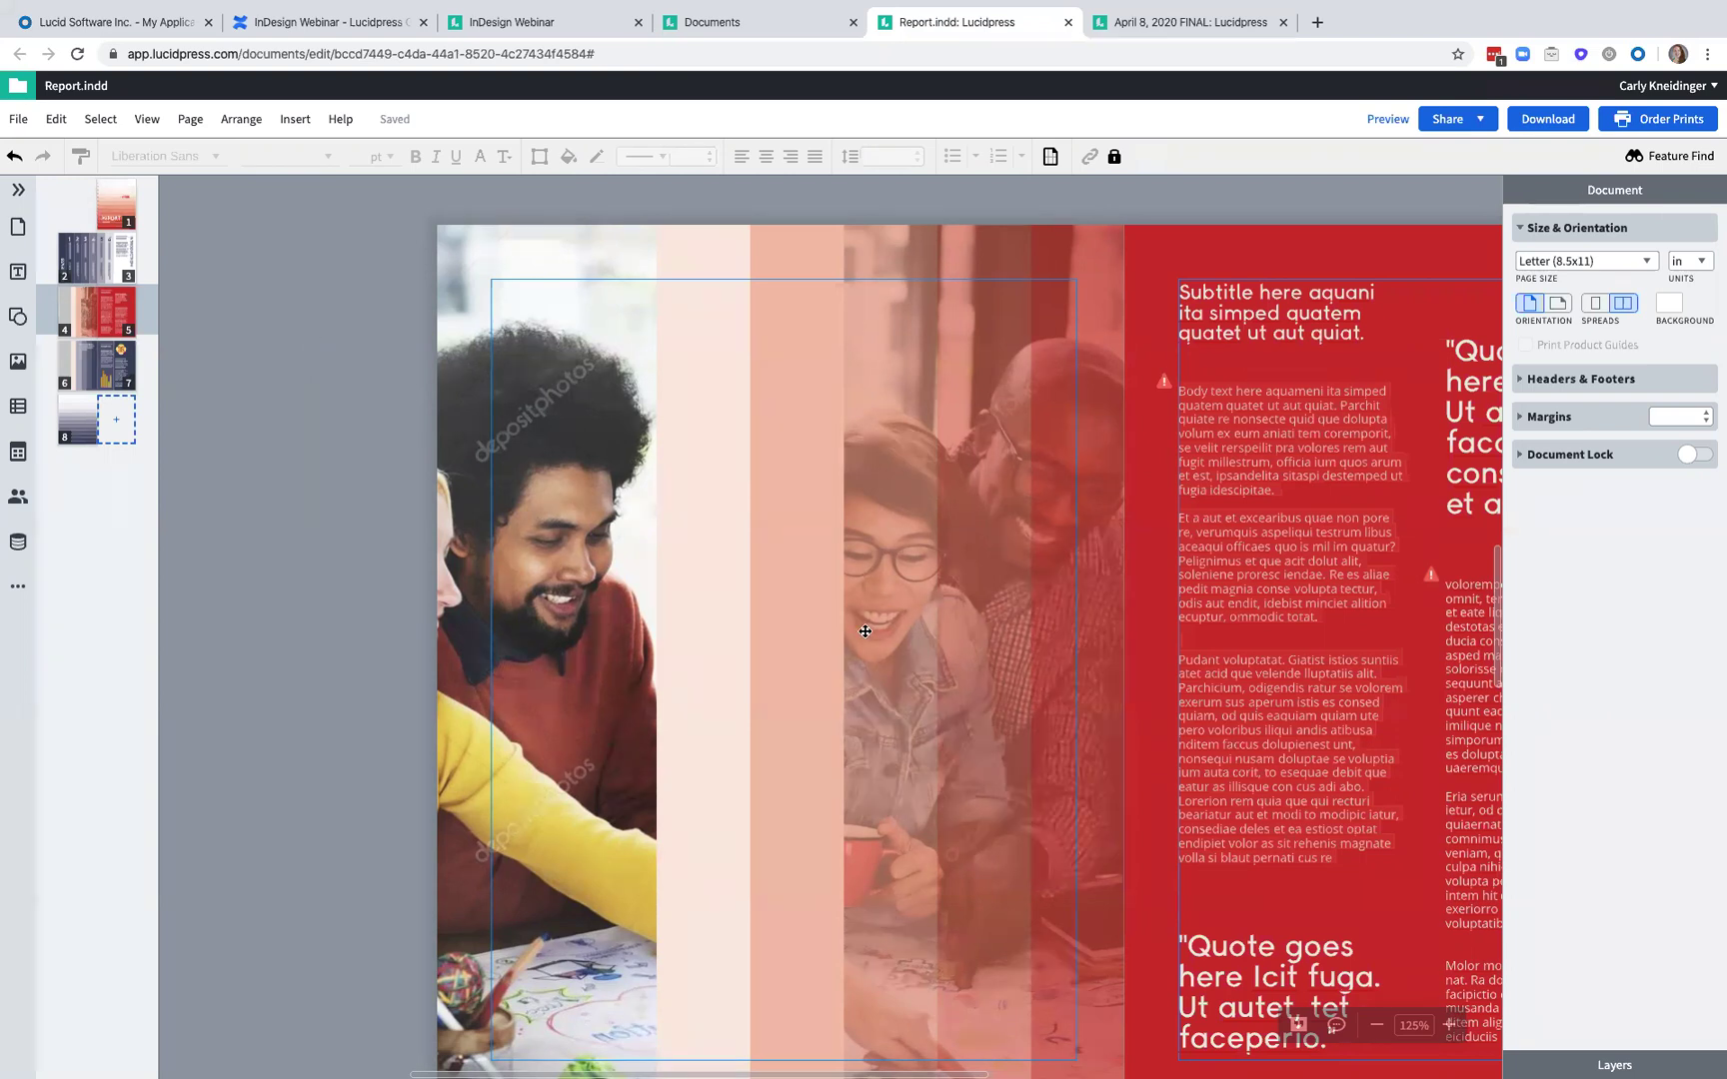
- Give the light salmon stripe over the page 4 photo a linear gradient fill with a transparent last color stop
scroll(864, 630, right, 2)
scroll(865, 629, down, 1)
scroll(864, 629, down, 2)
scroll(864, 630, left, 2)
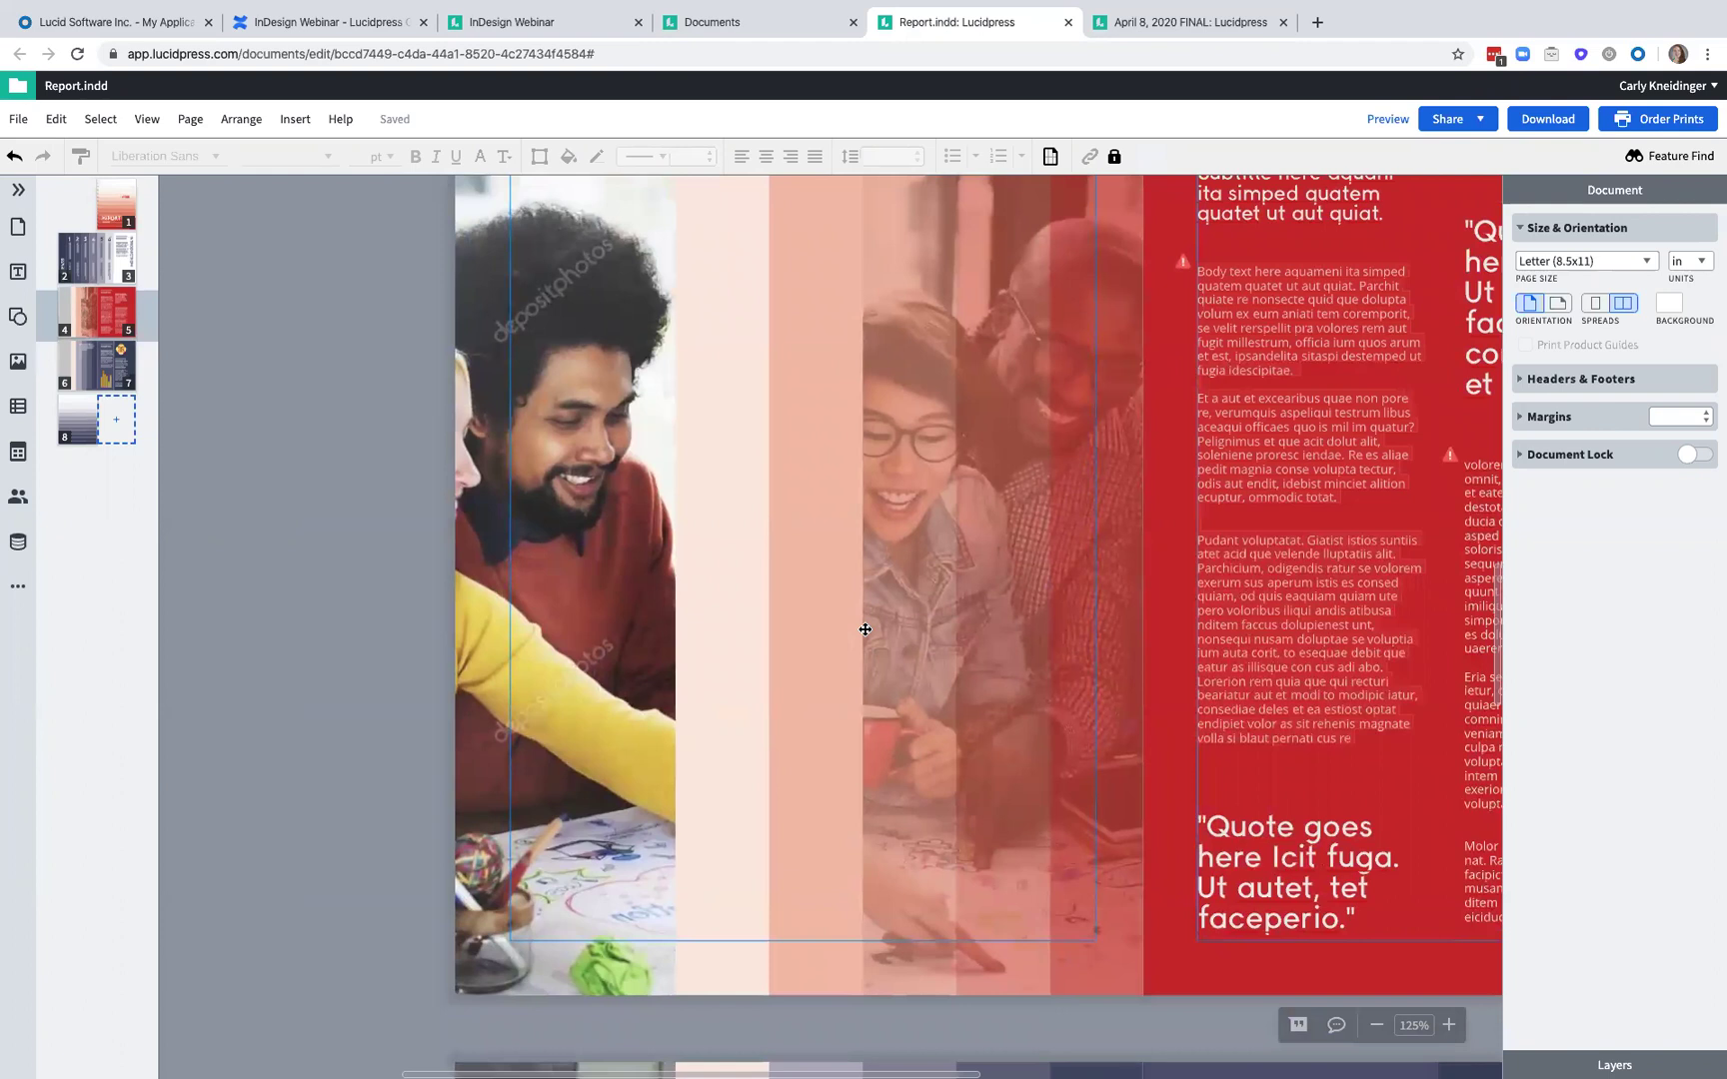
click(826, 555)
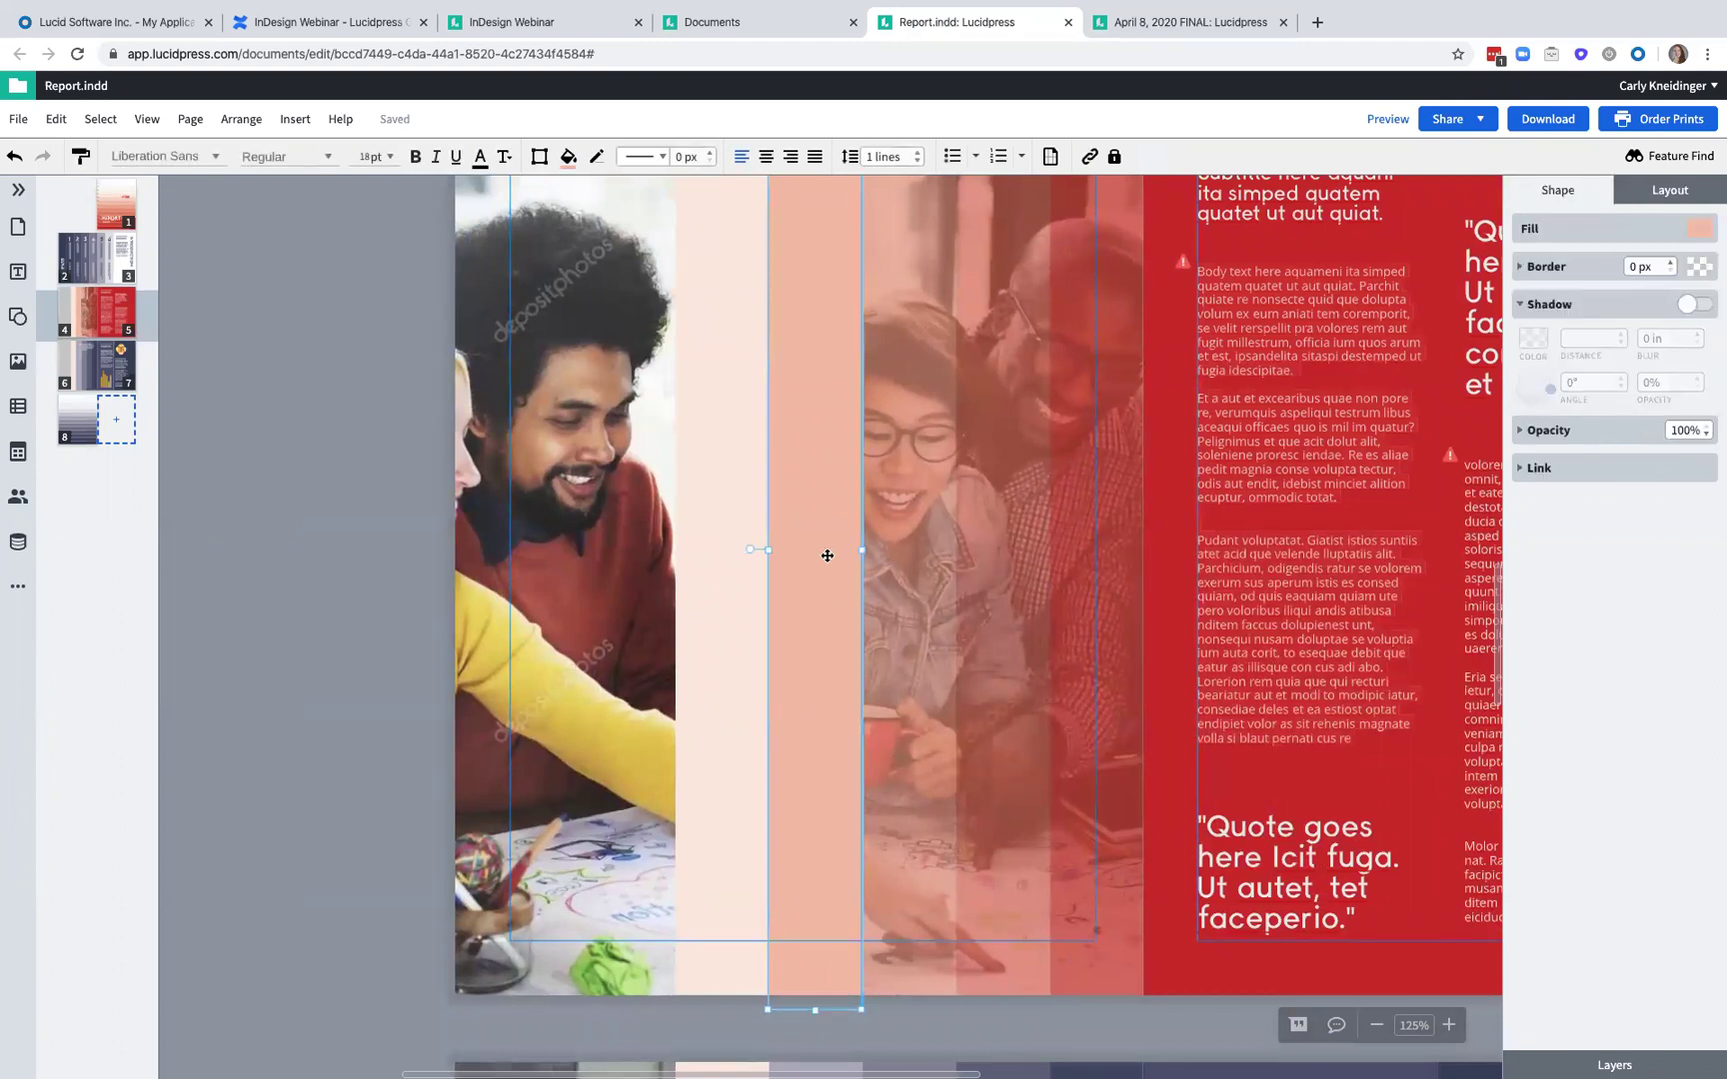
click(1702, 226)
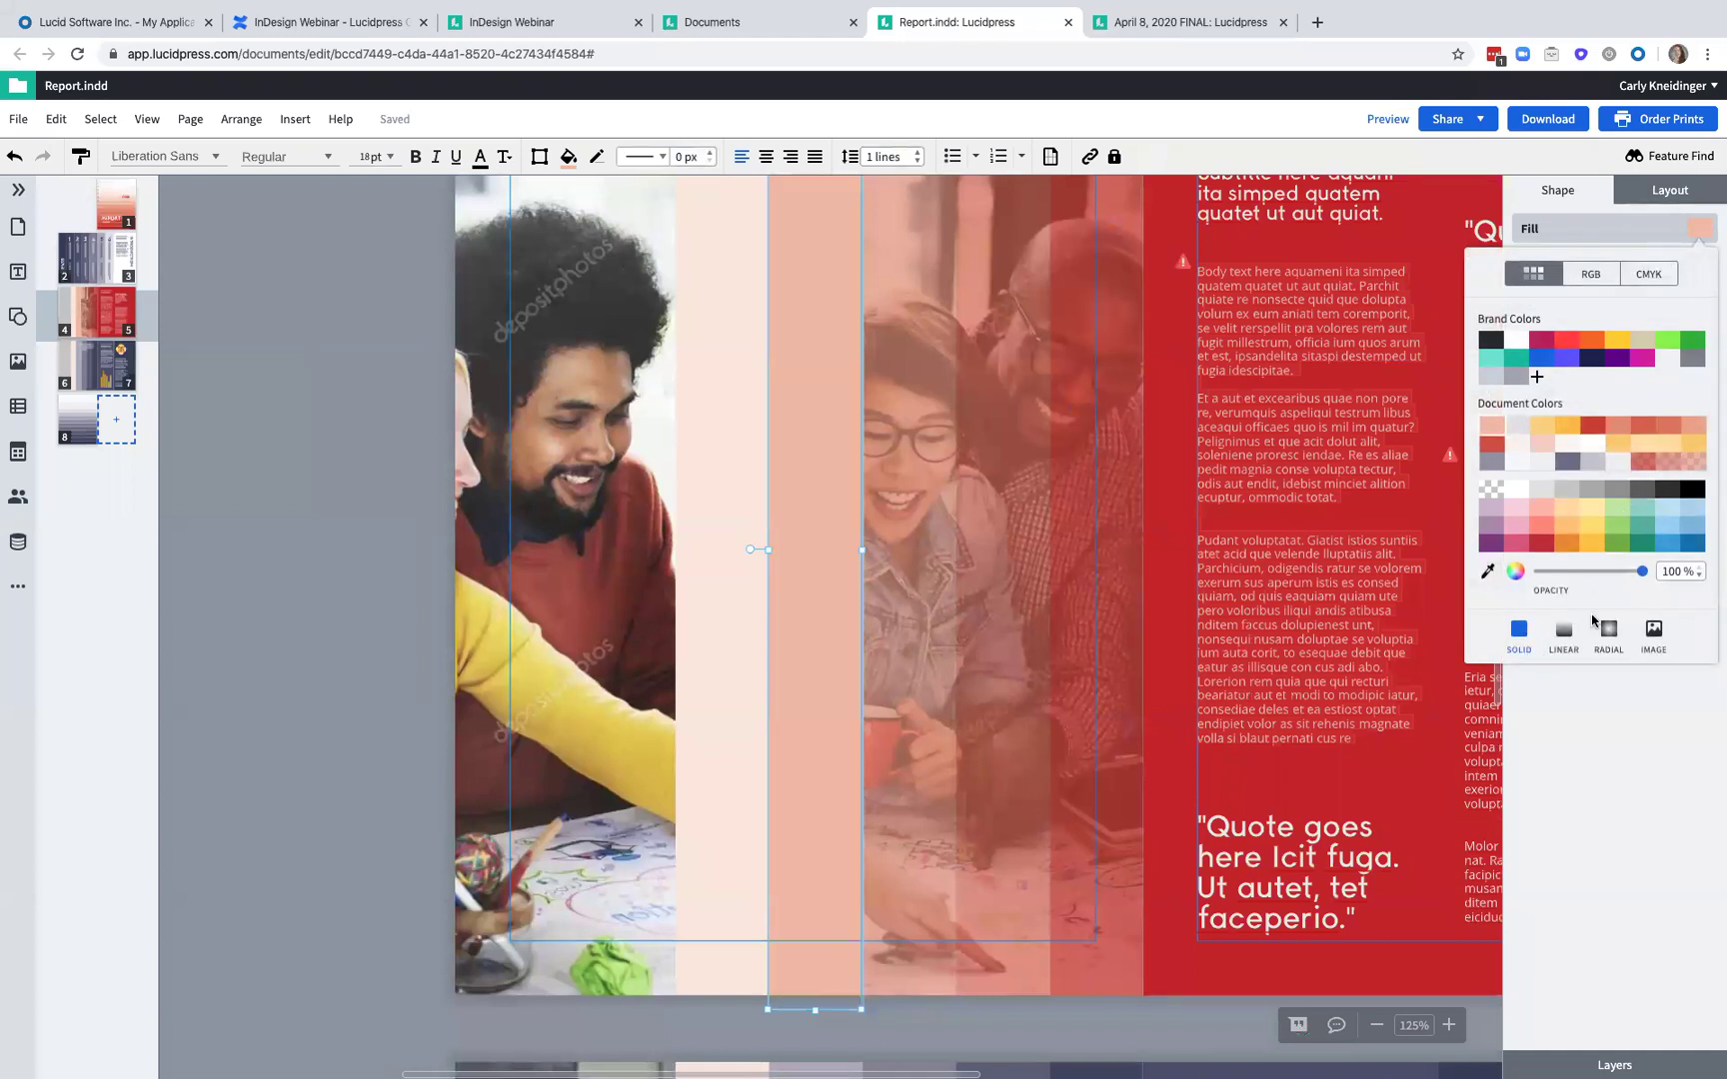
click(1575, 640)
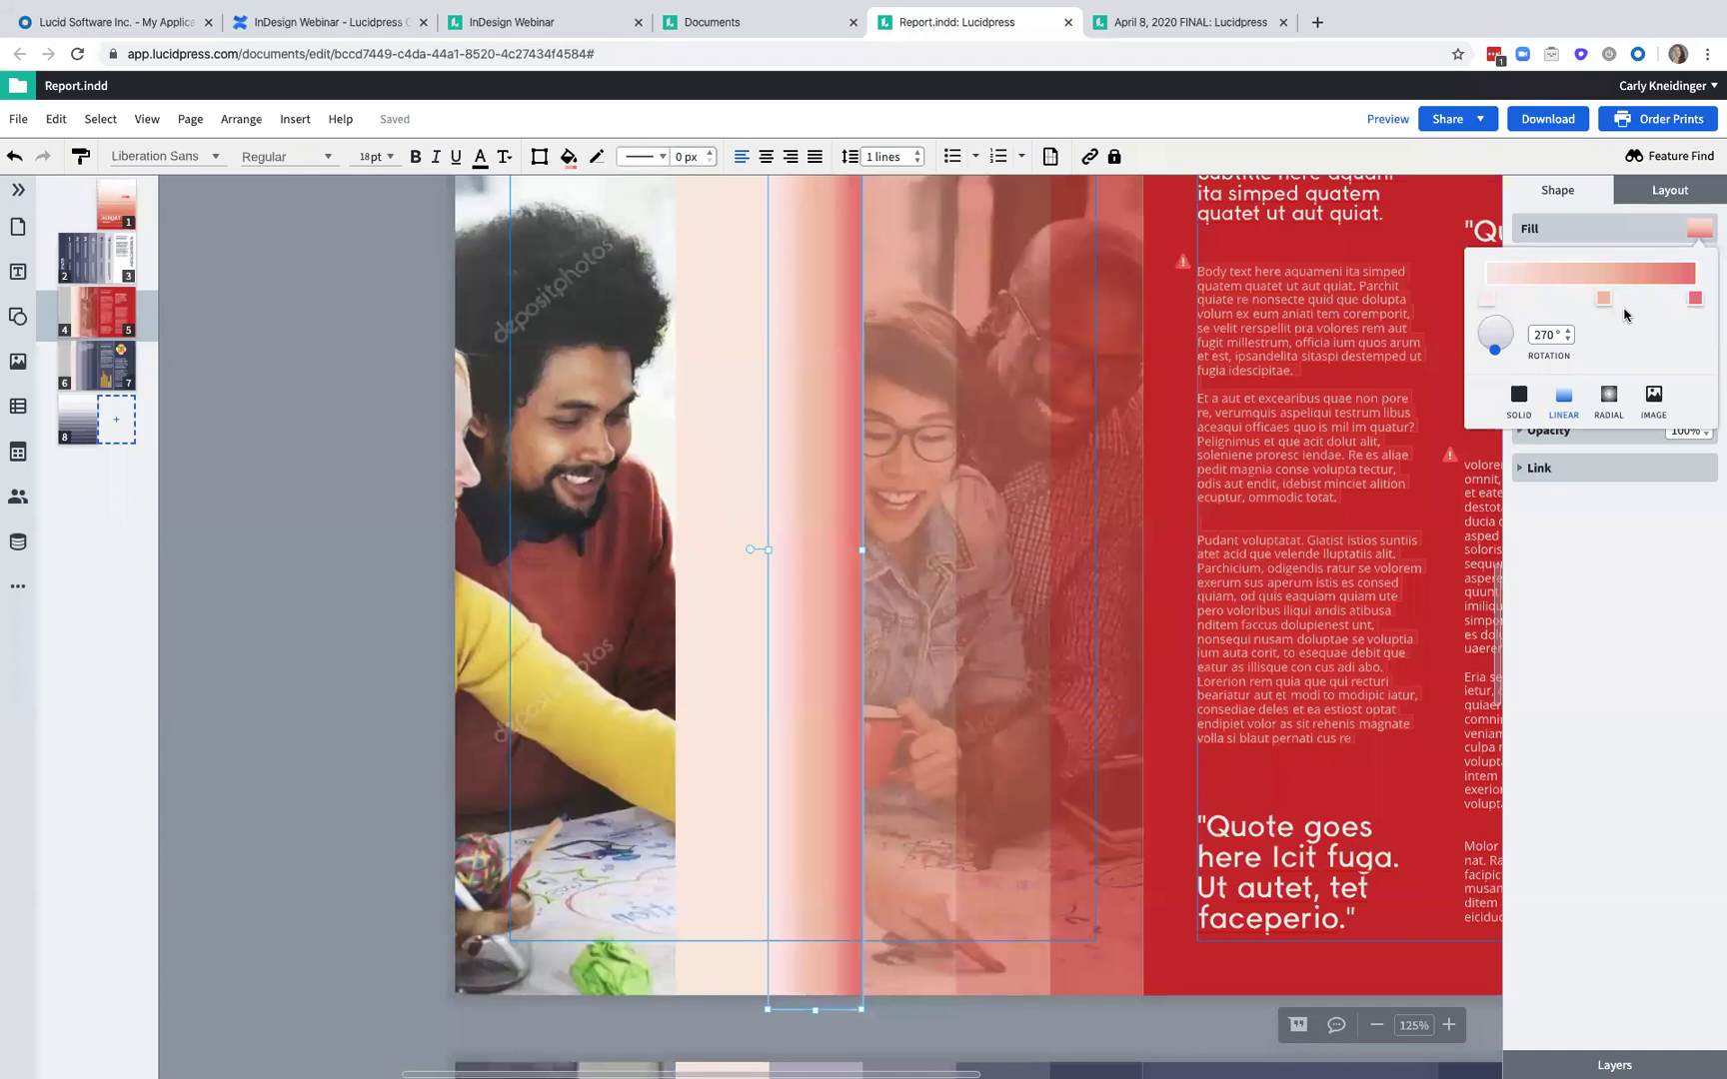
click(1695, 297)
click(1486, 560)
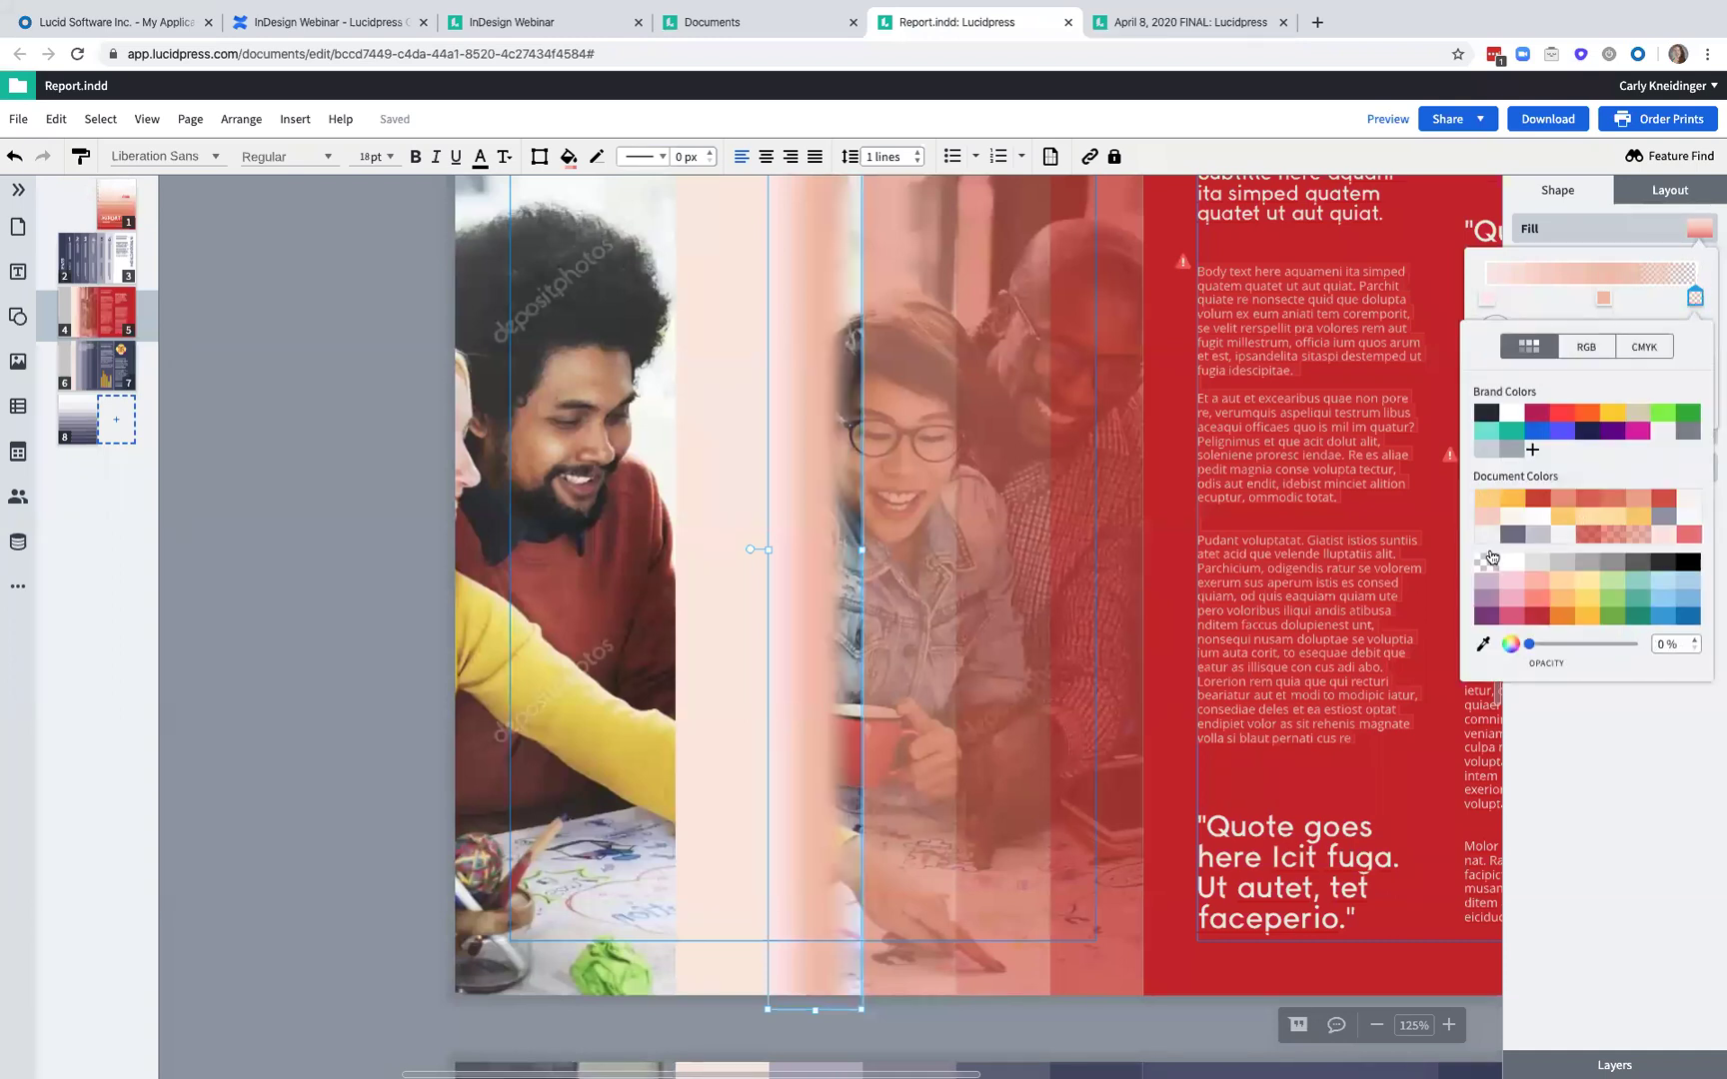
- Rotate the salmon stripe's gradient and switch its fill to a radial gradient
drag(1494, 350, 1514, 330)
click(1612, 399)
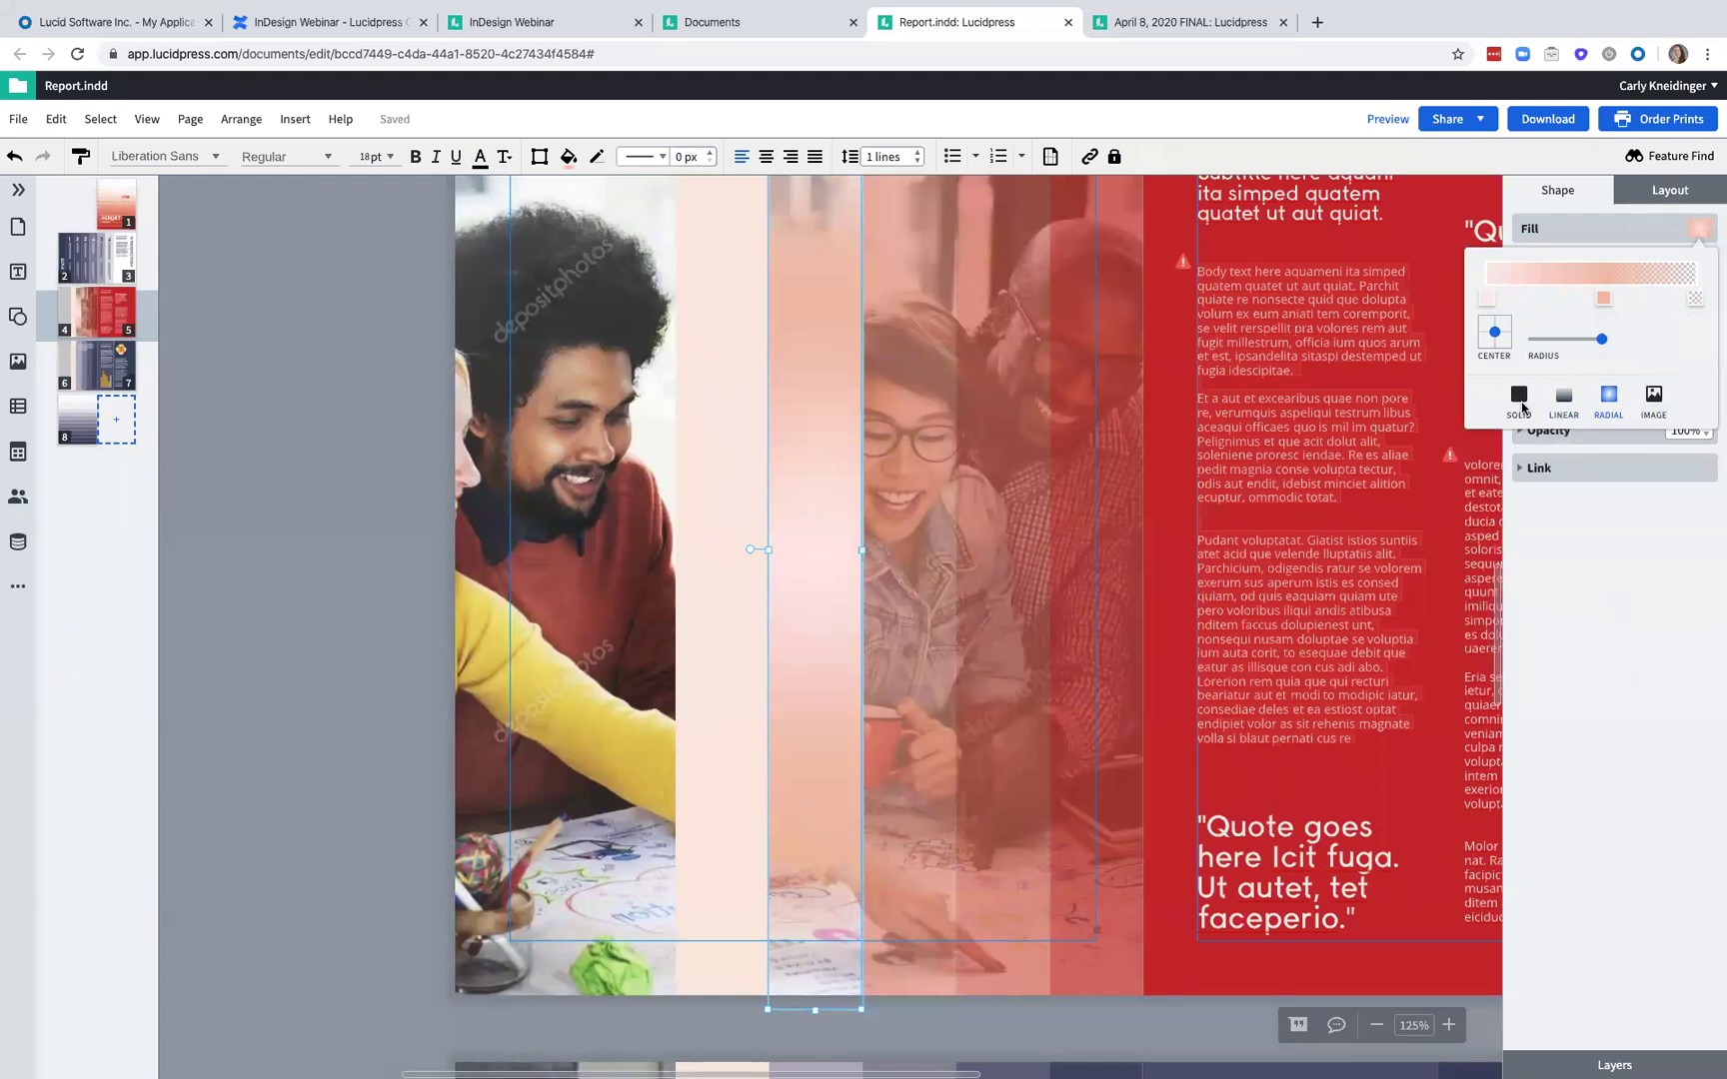
click(1069, 599)
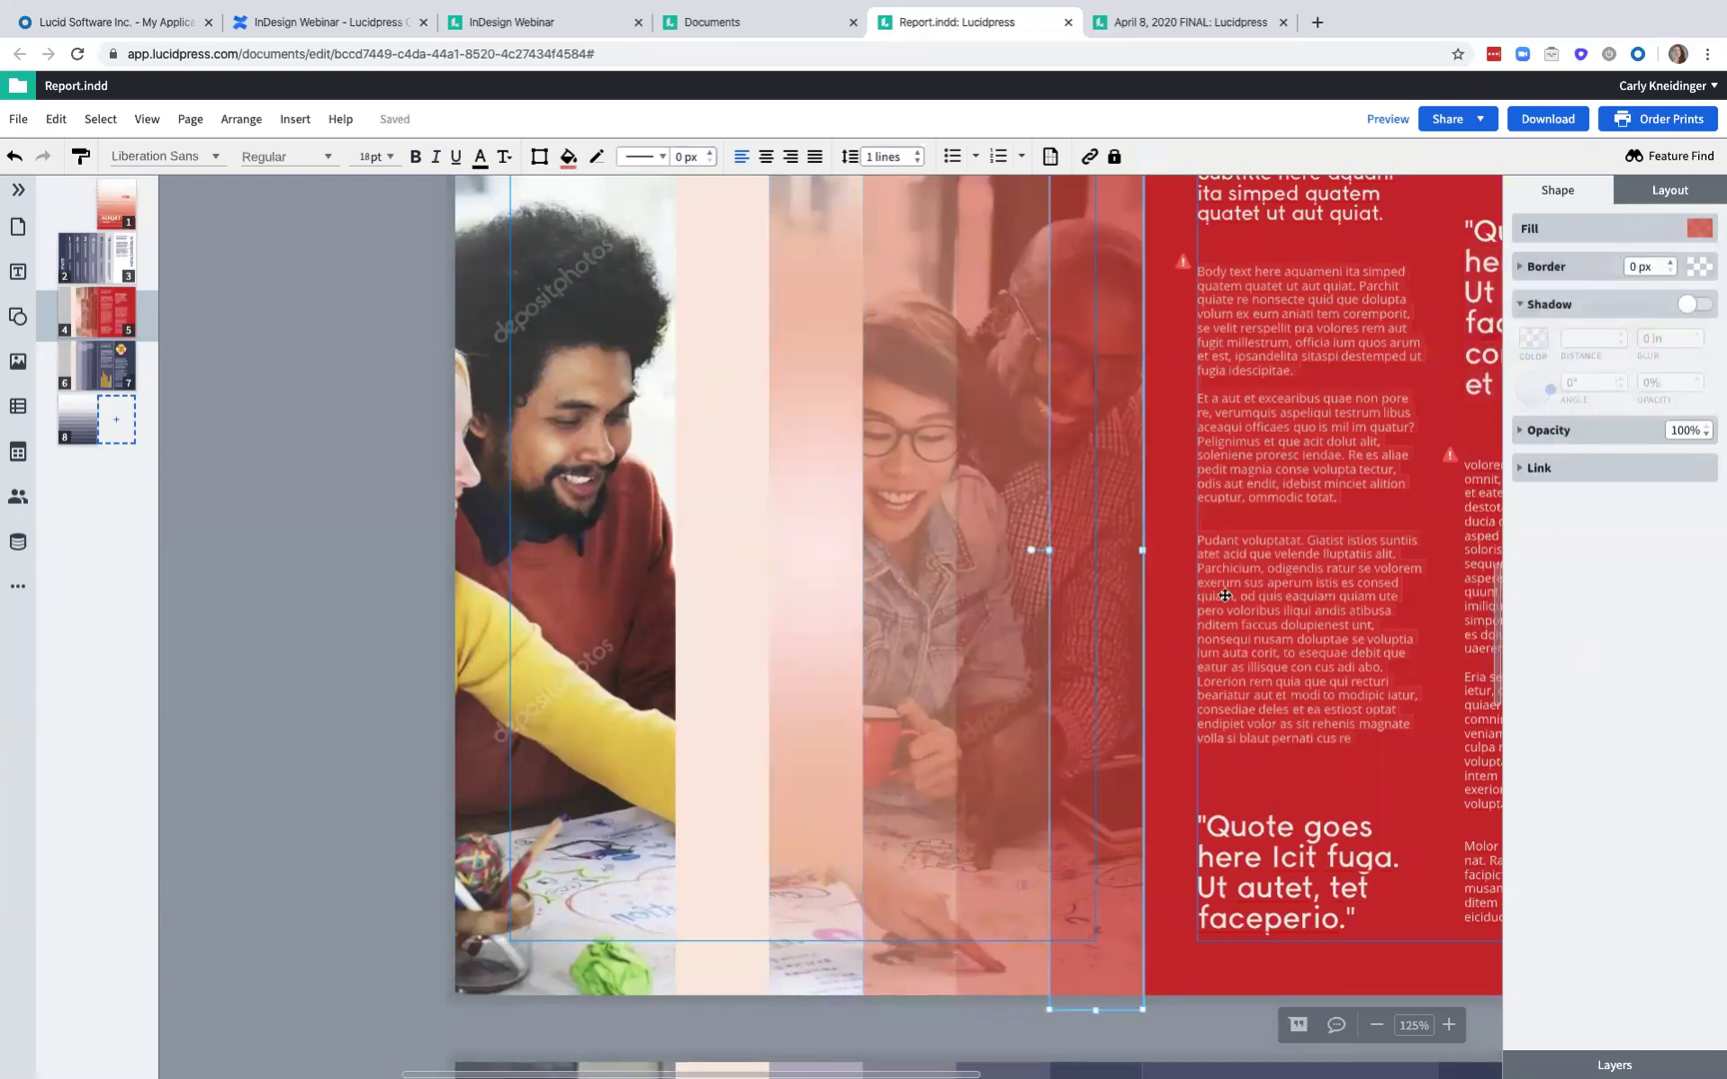
- Check which fonts are missing for the second body text column on page 5
scroll(1332, 772, right, 10)
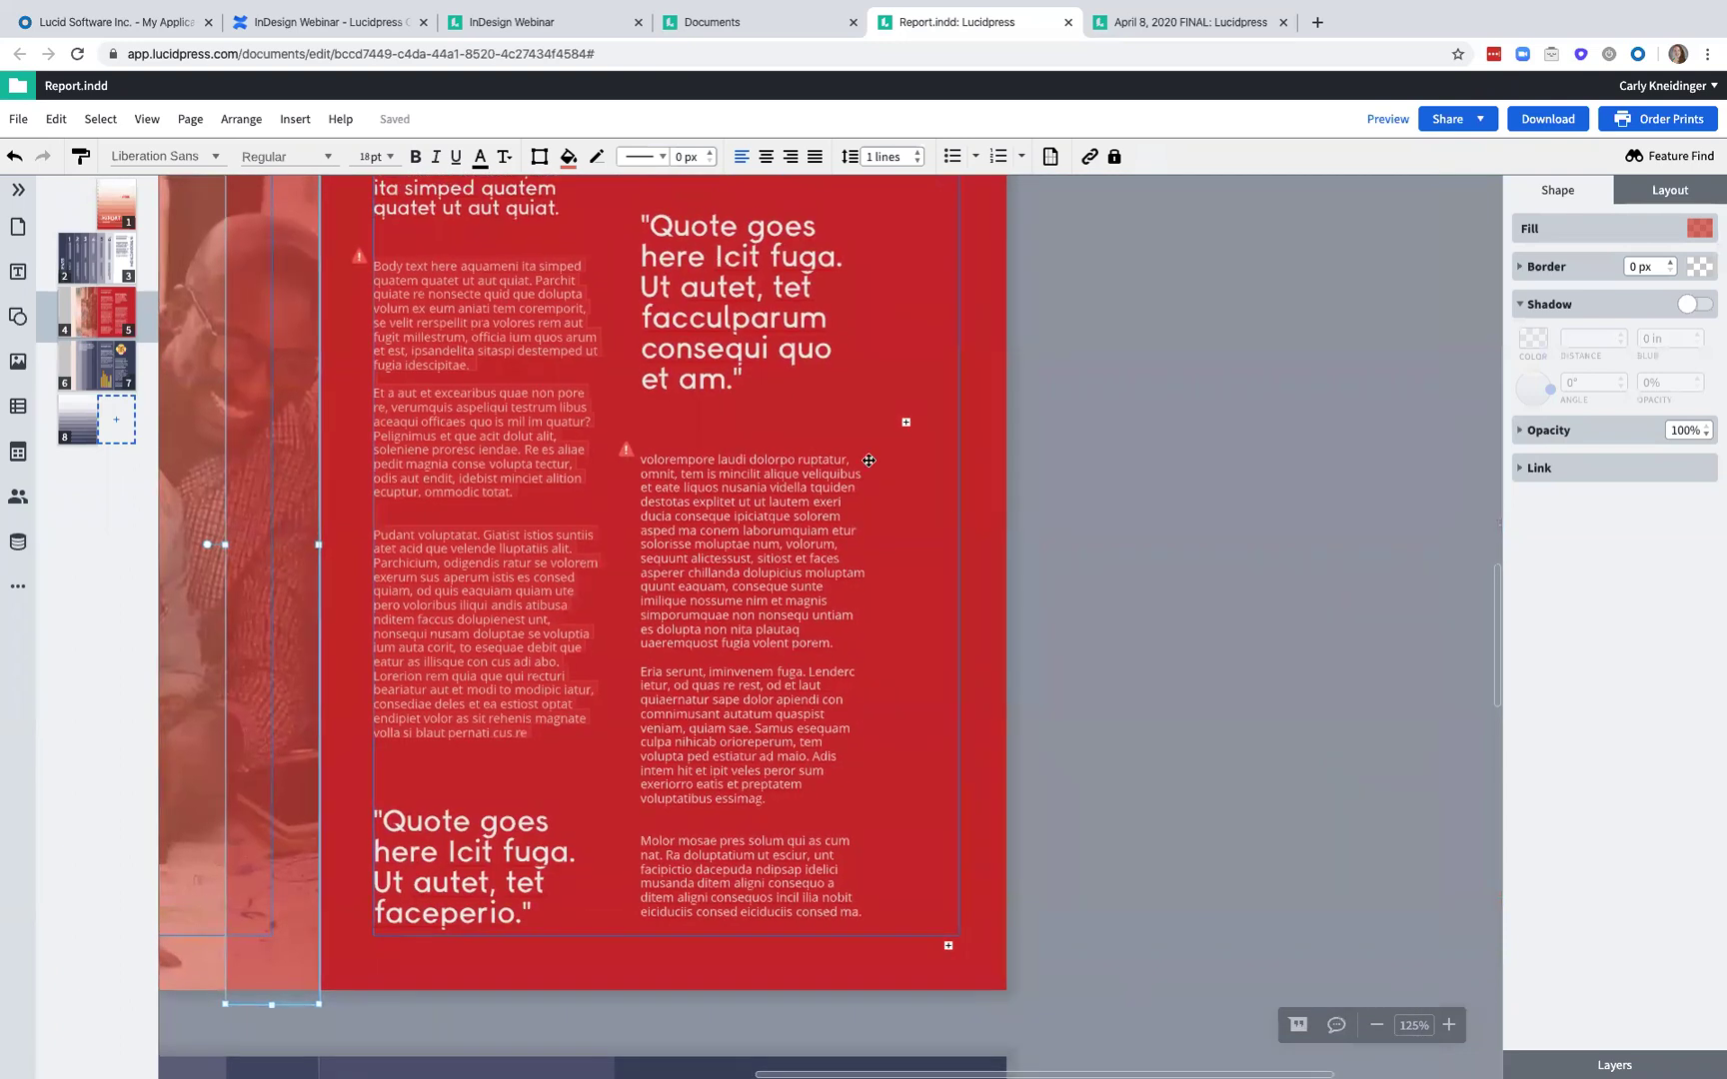
click(627, 453)
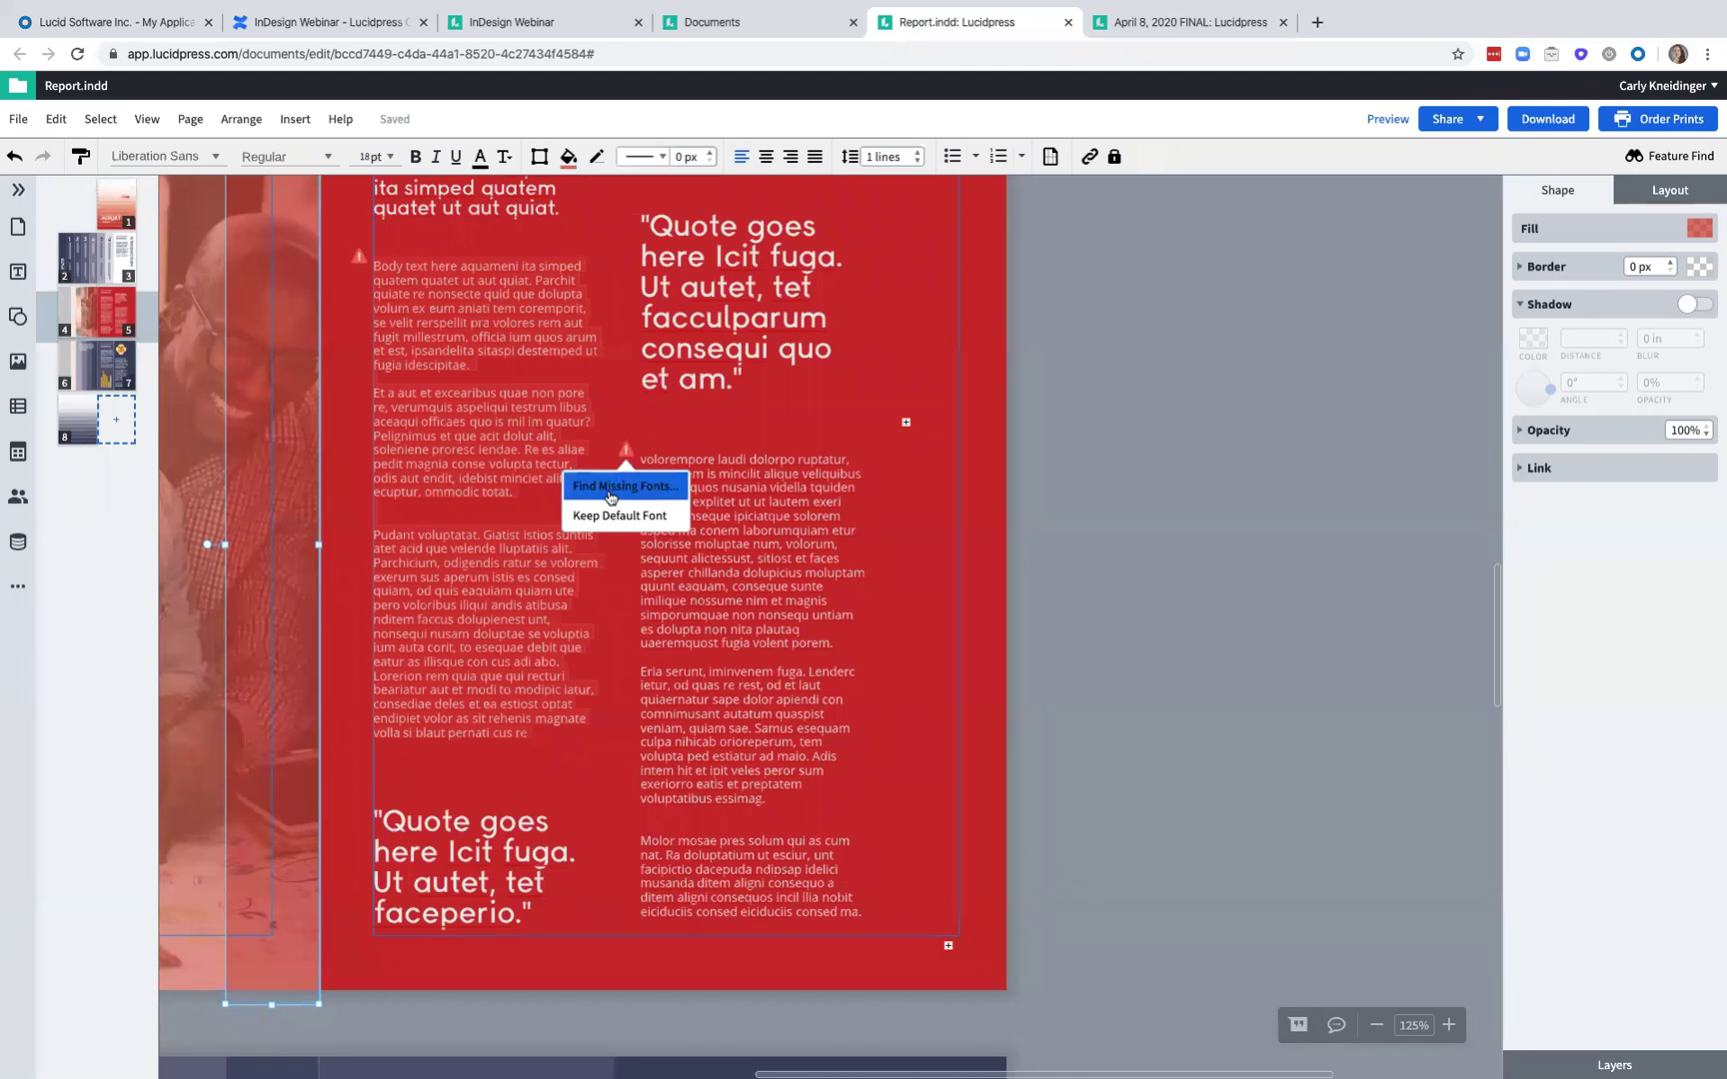
click(611, 494)
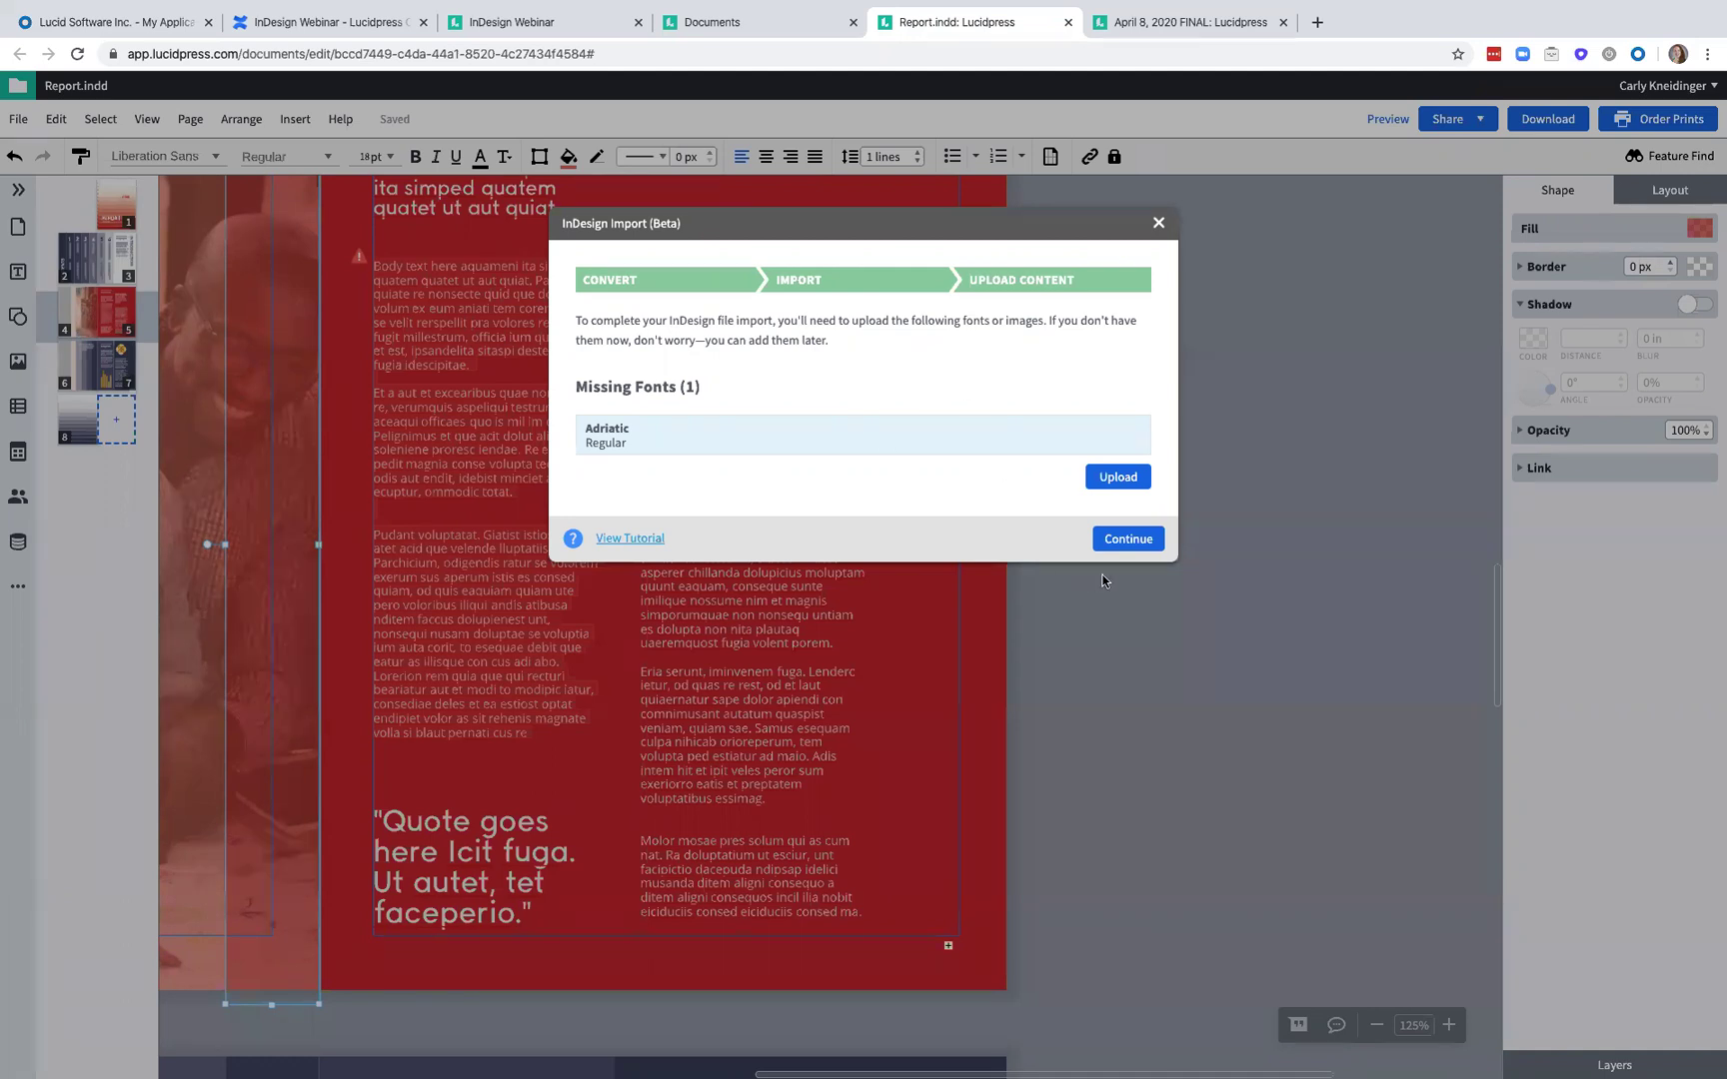
click(1127, 540)
- Keep the default font for the second body text column on page 5
click(627, 451)
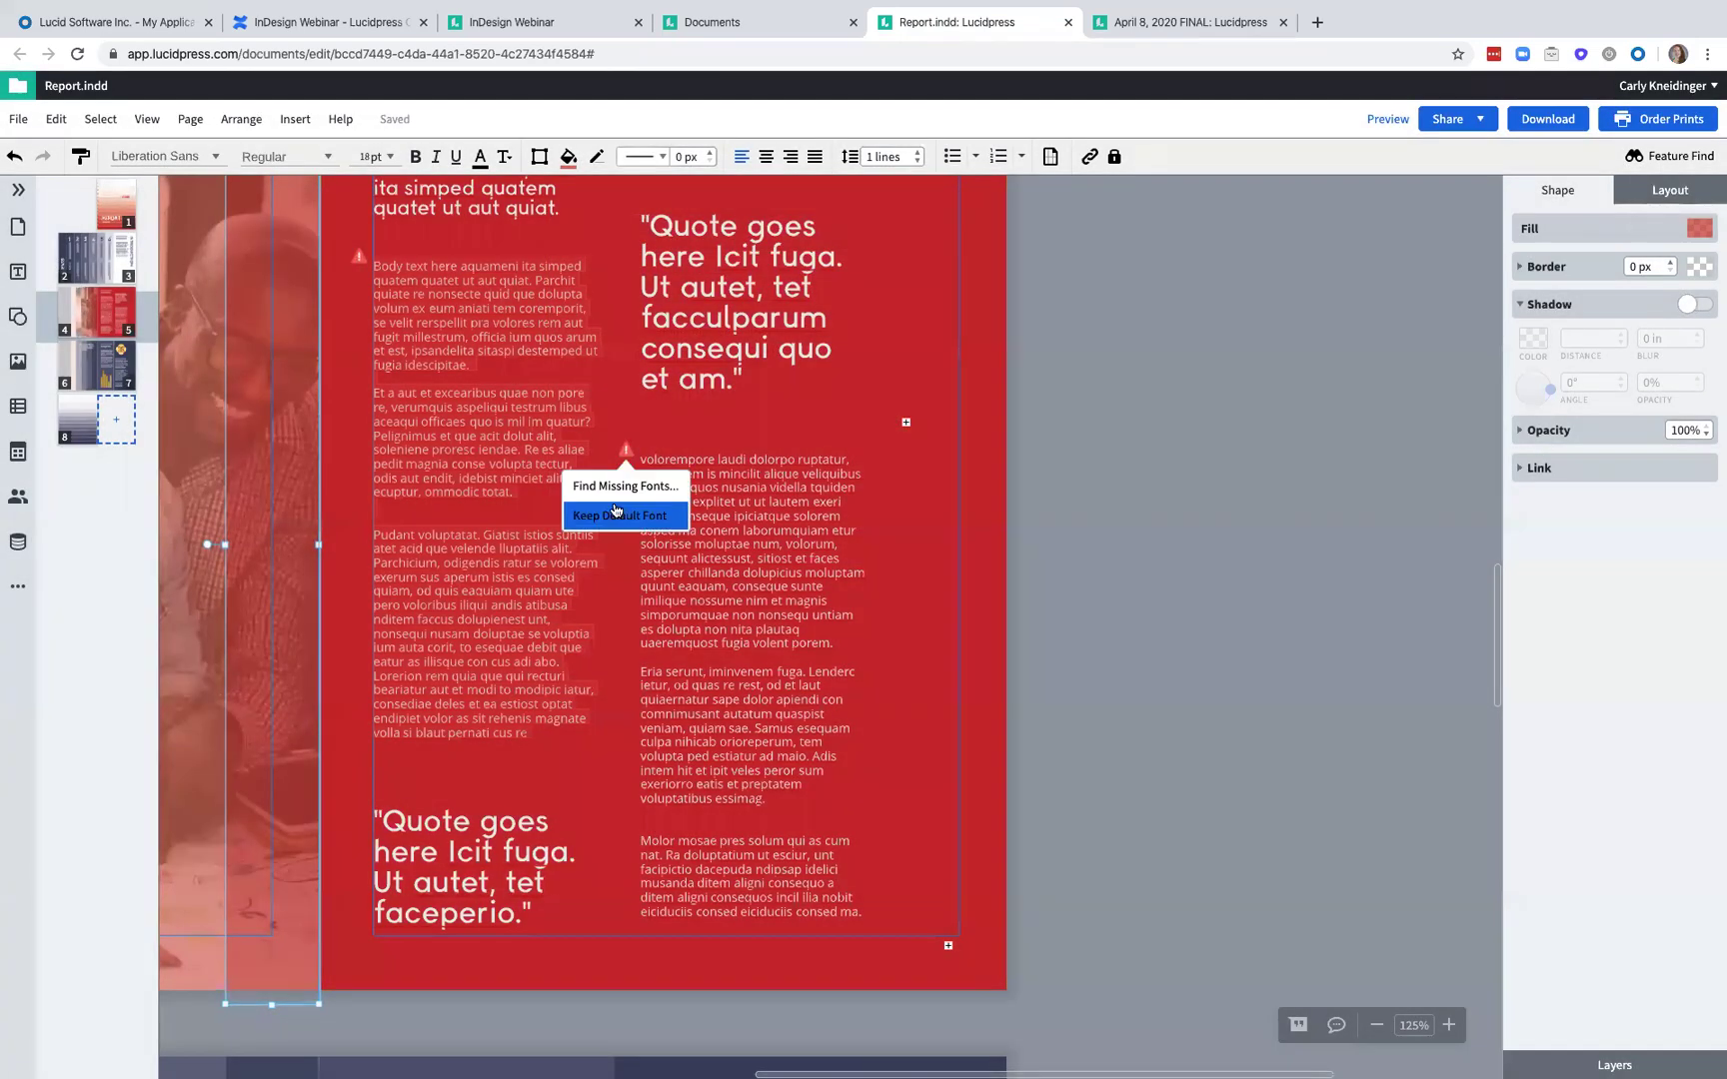
click(615, 513)
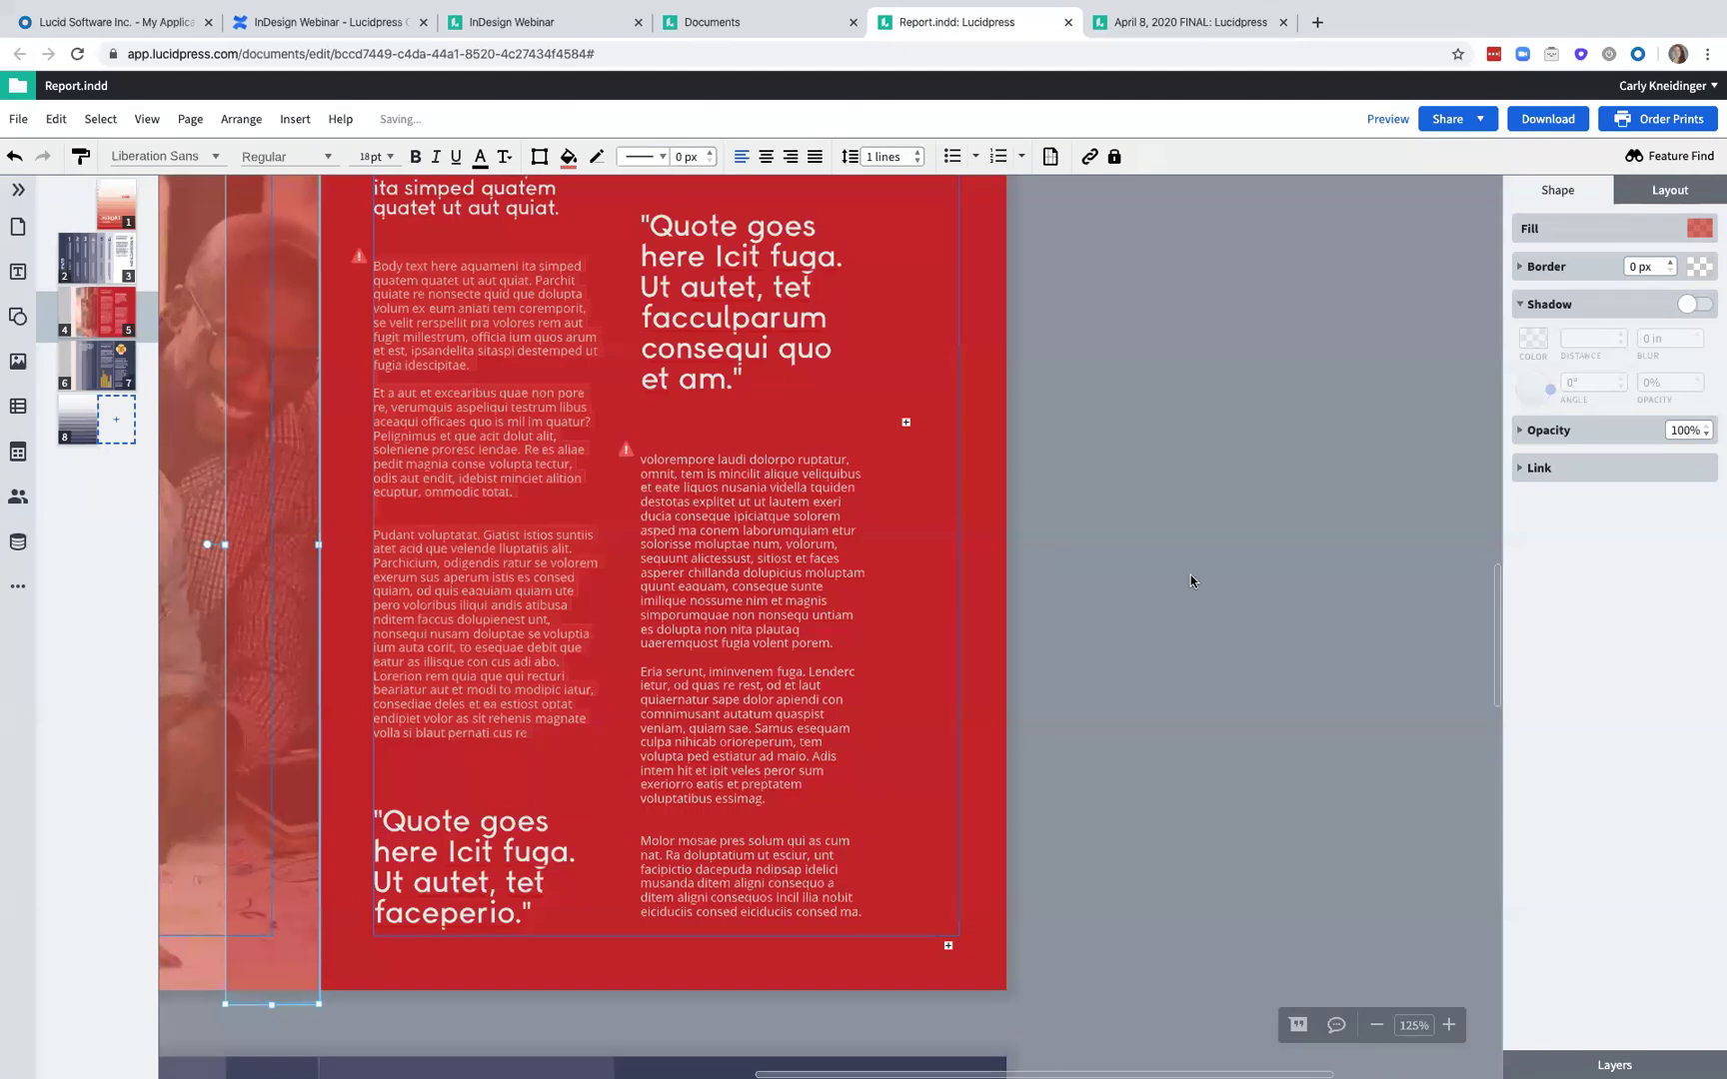
click(1124, 580)
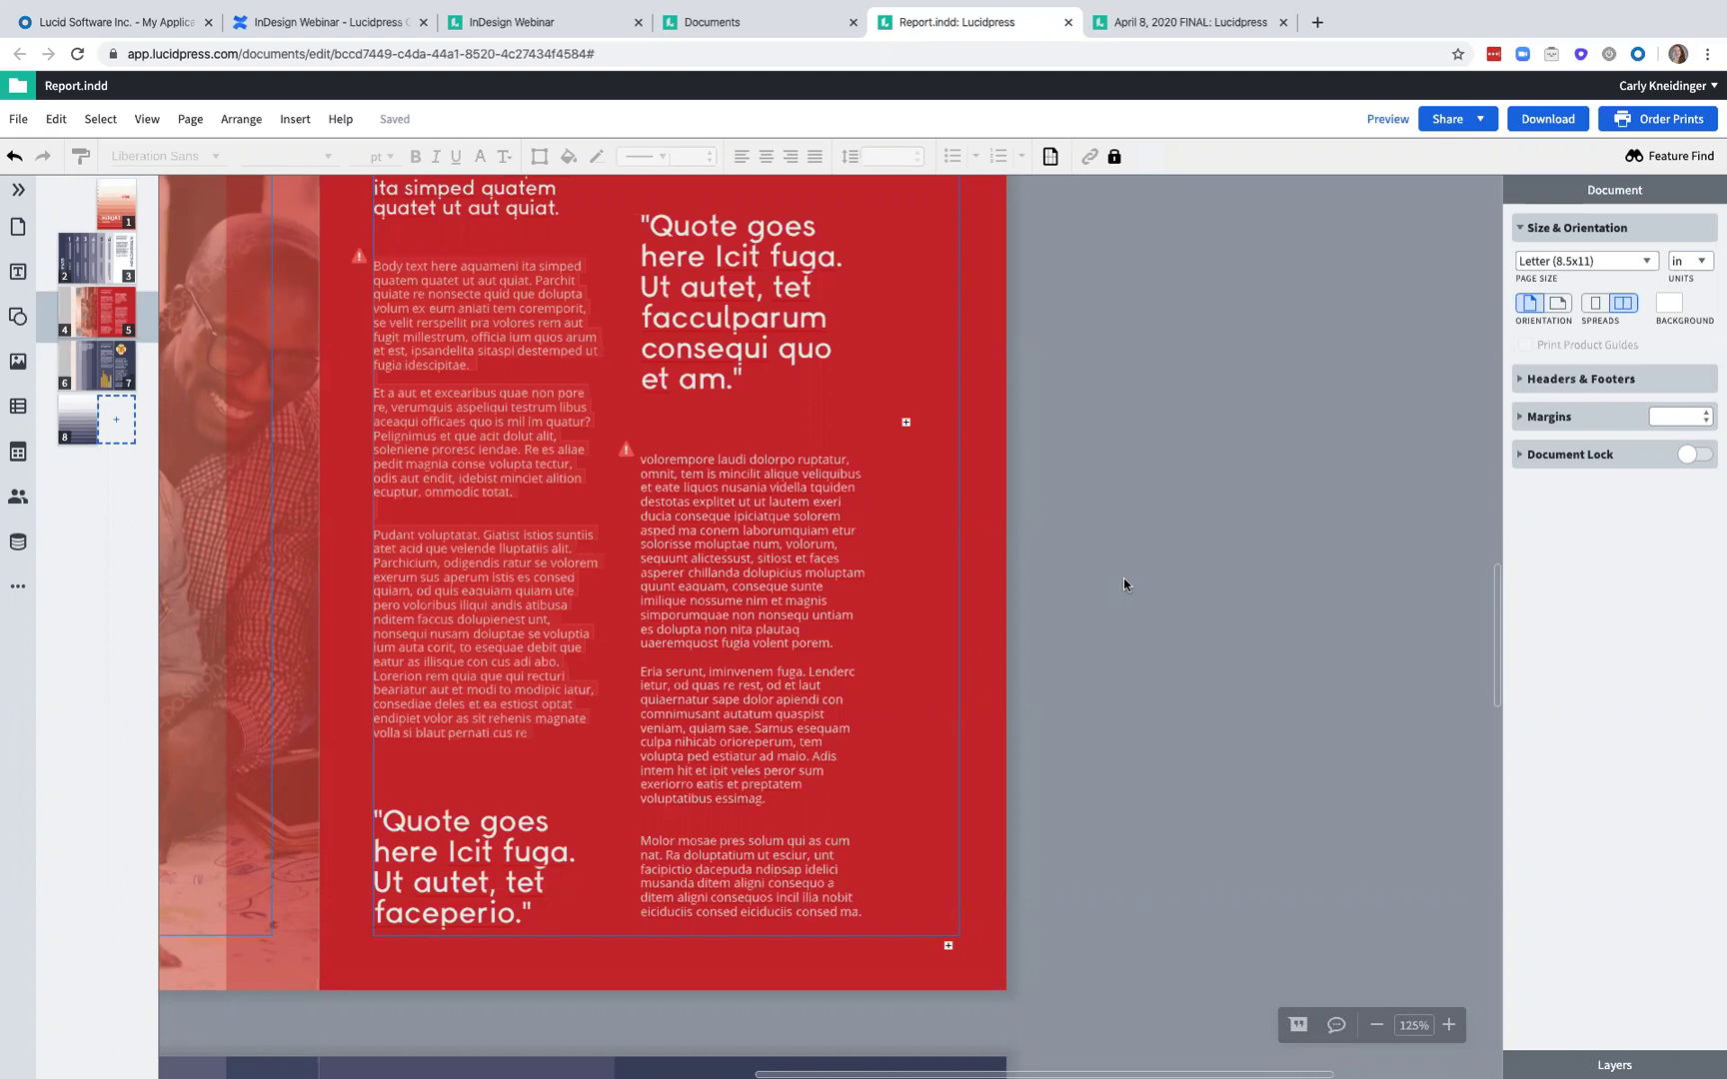
- Search Feature Find for "locking" and view the Basic Locking help article
scroll(1123, 579, up, 10)
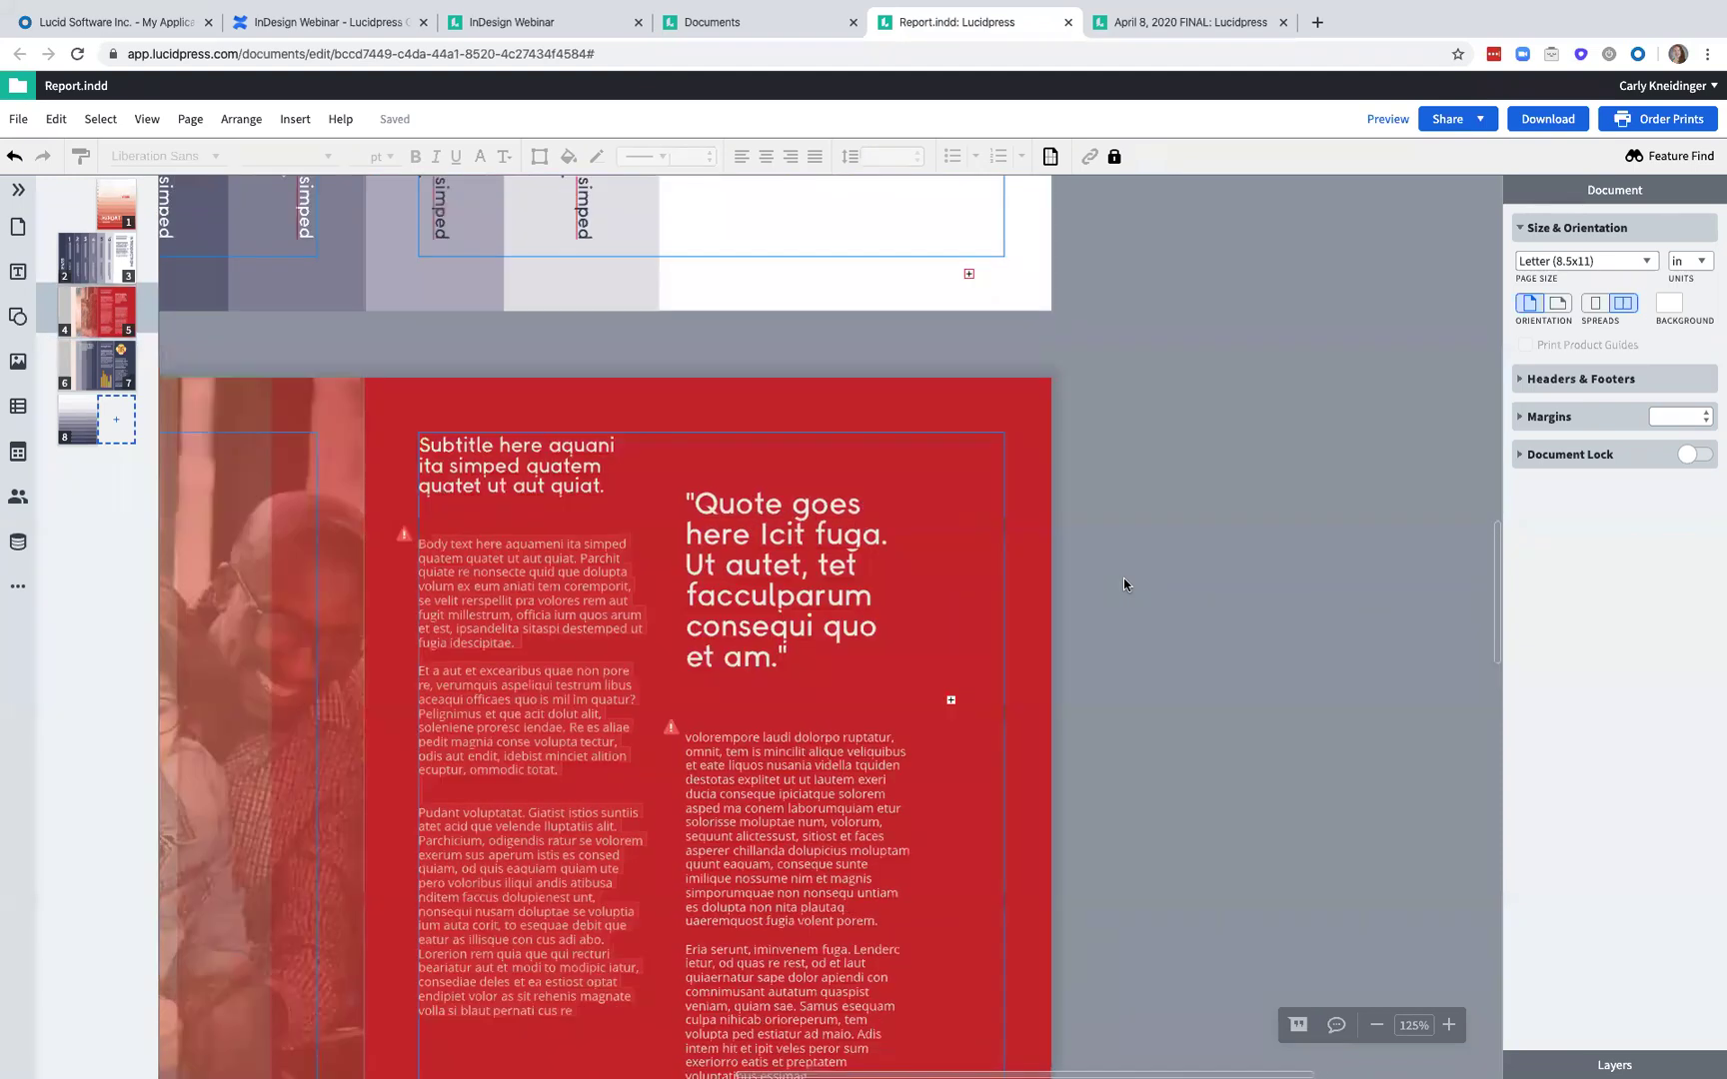
scroll(1124, 582, up, 10)
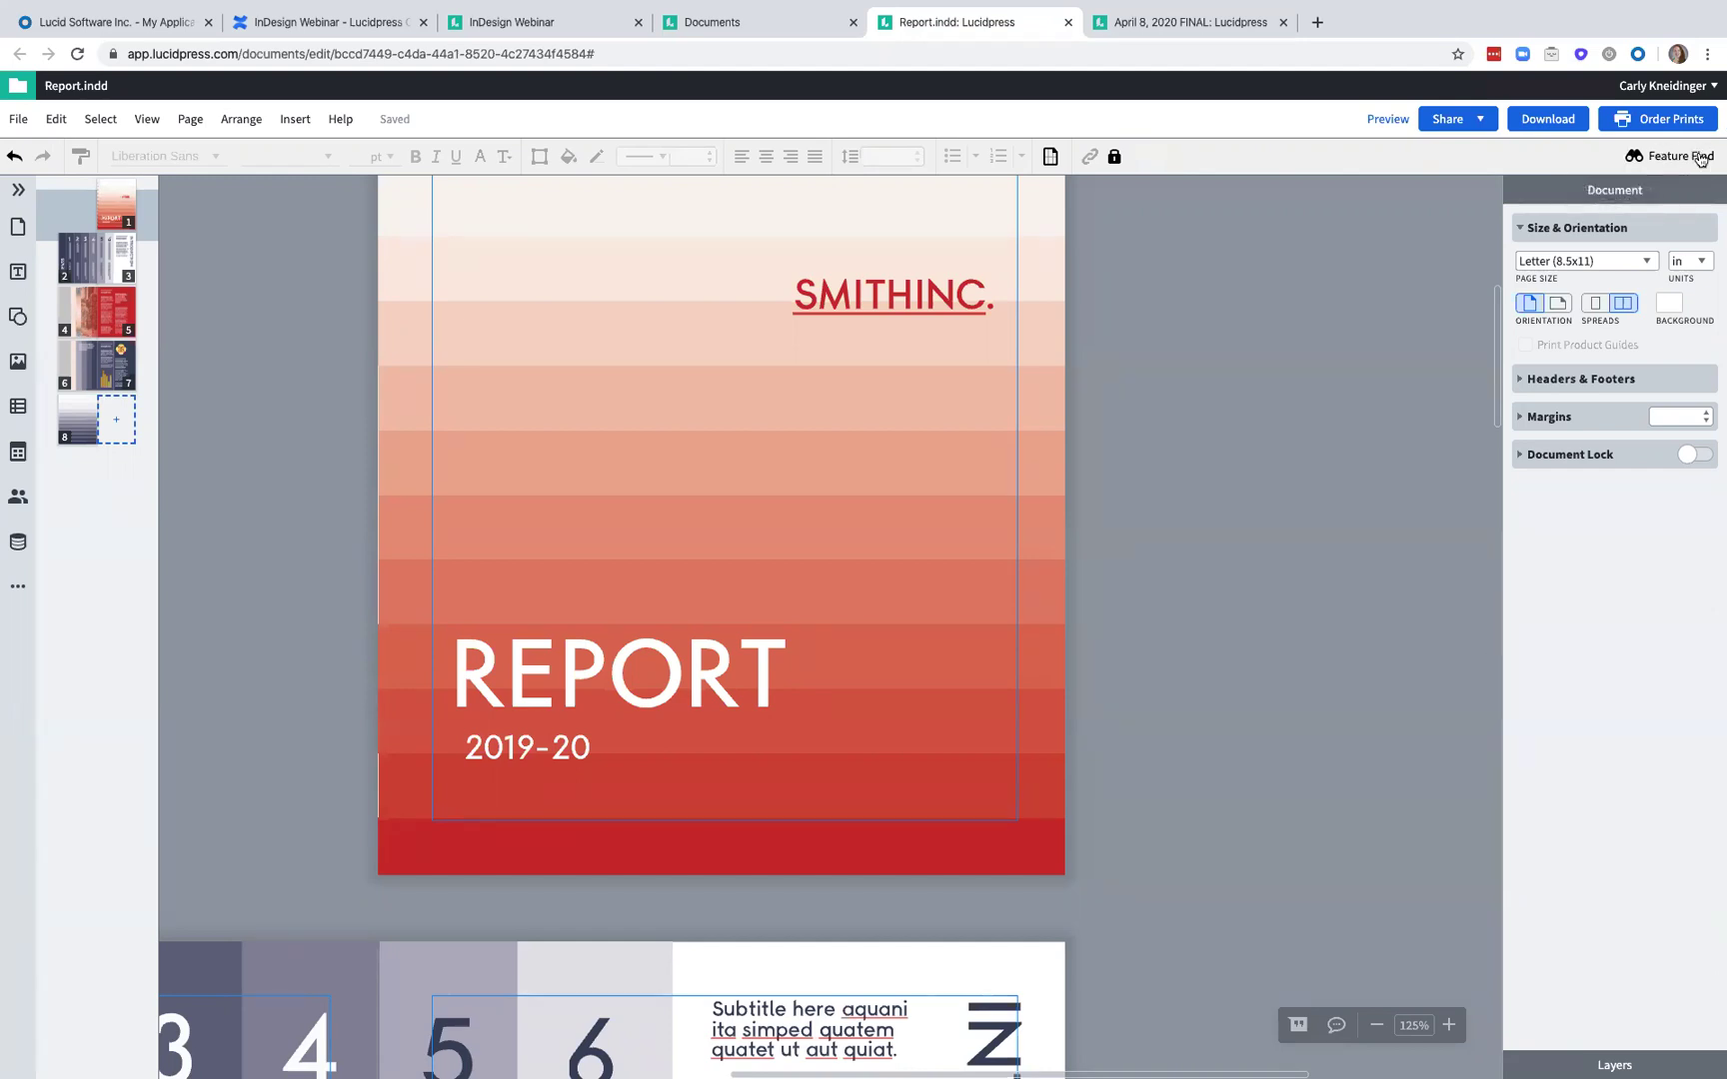
click(1699, 158)
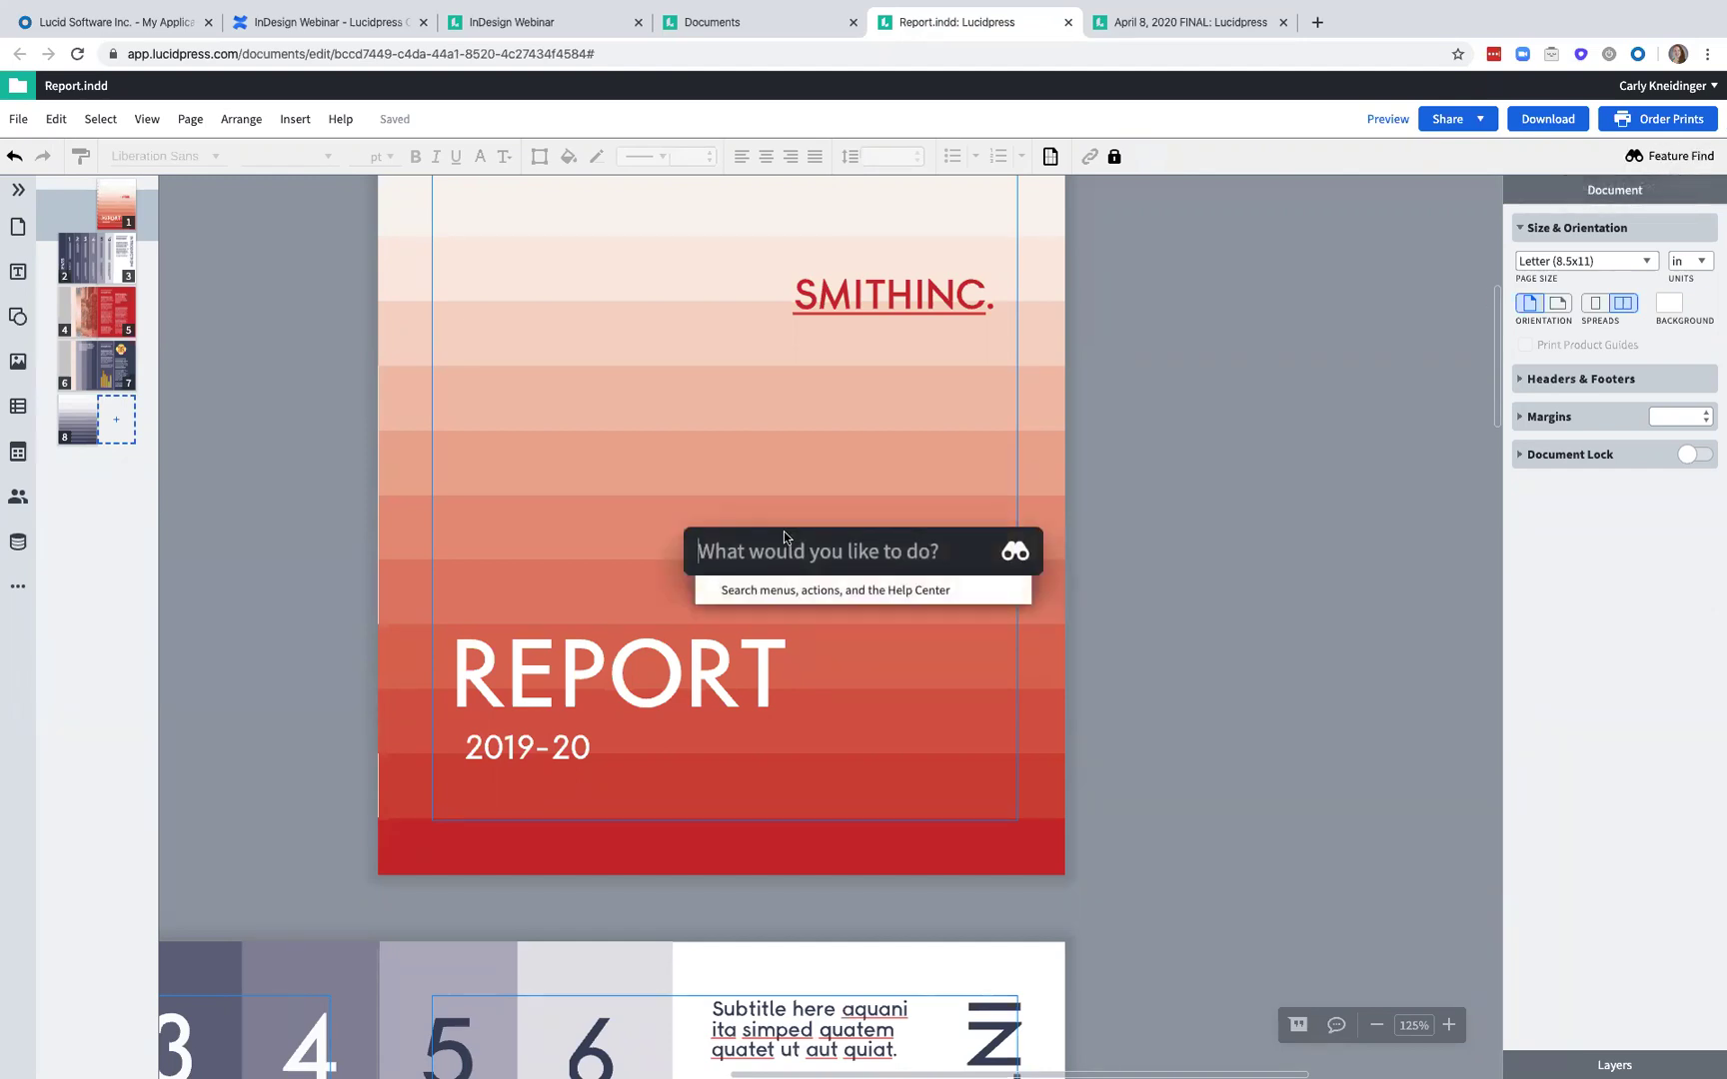
text(locking)
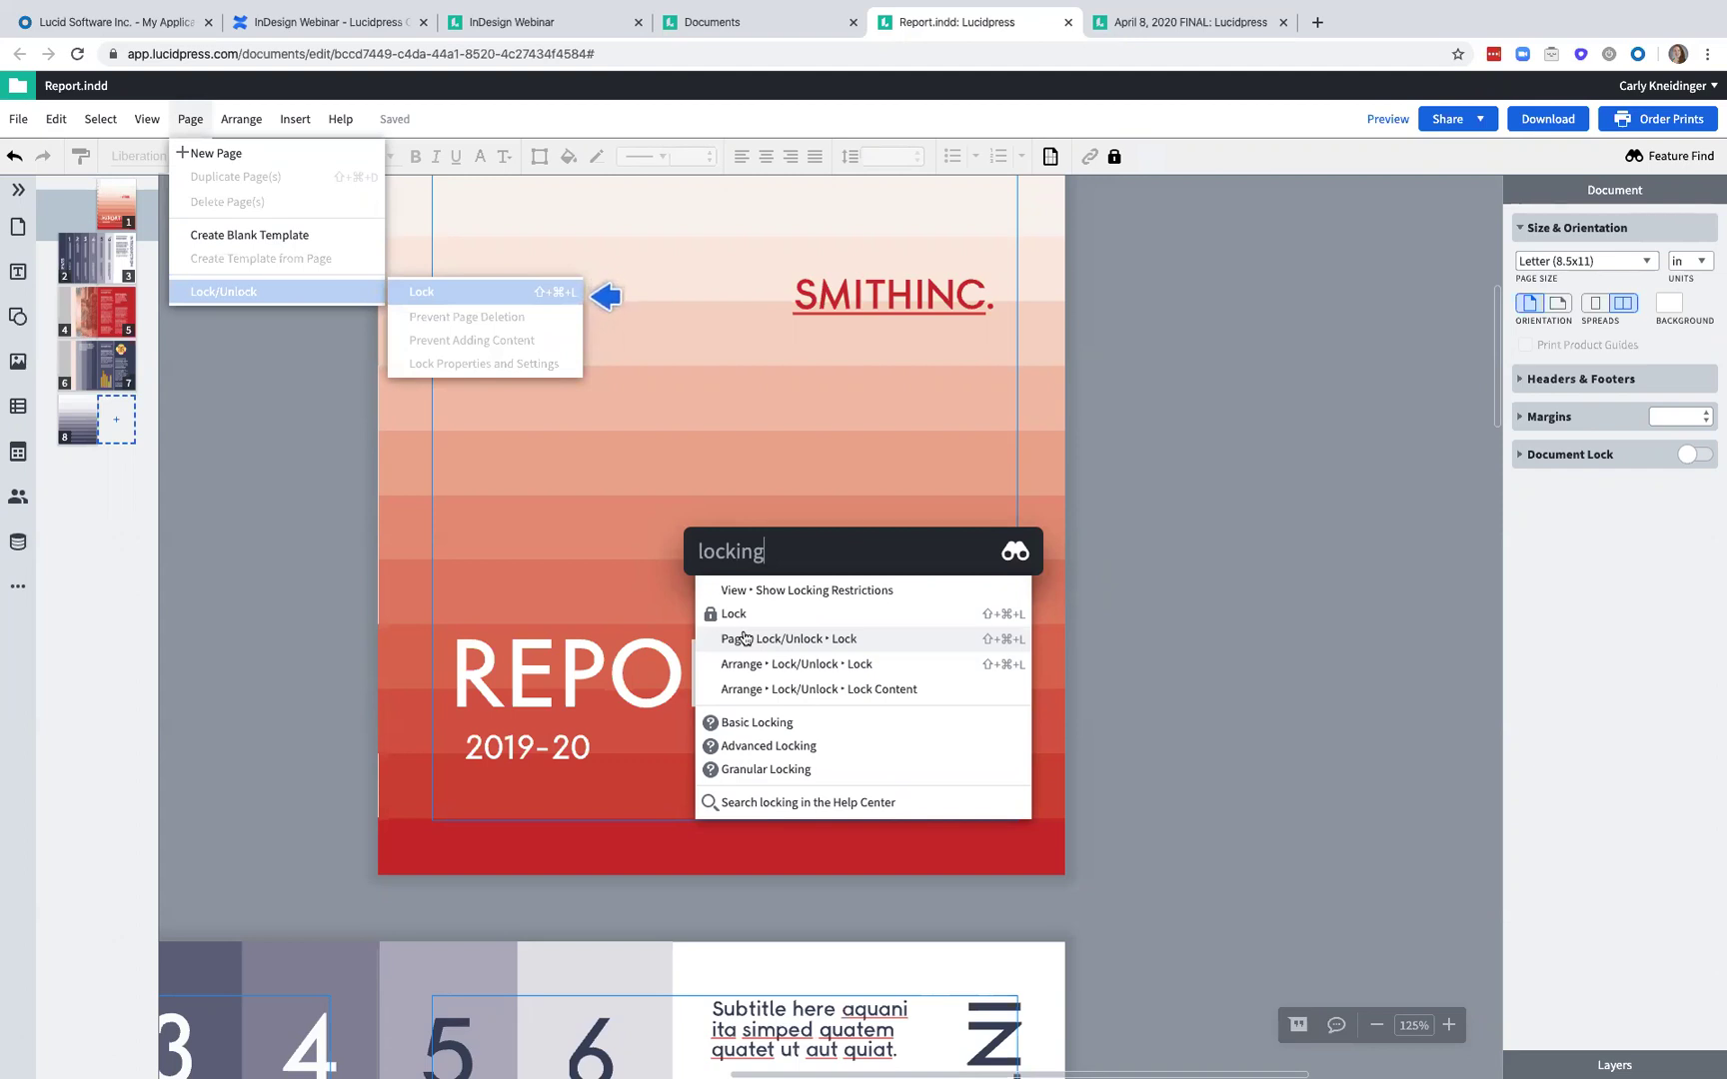
click(753, 723)
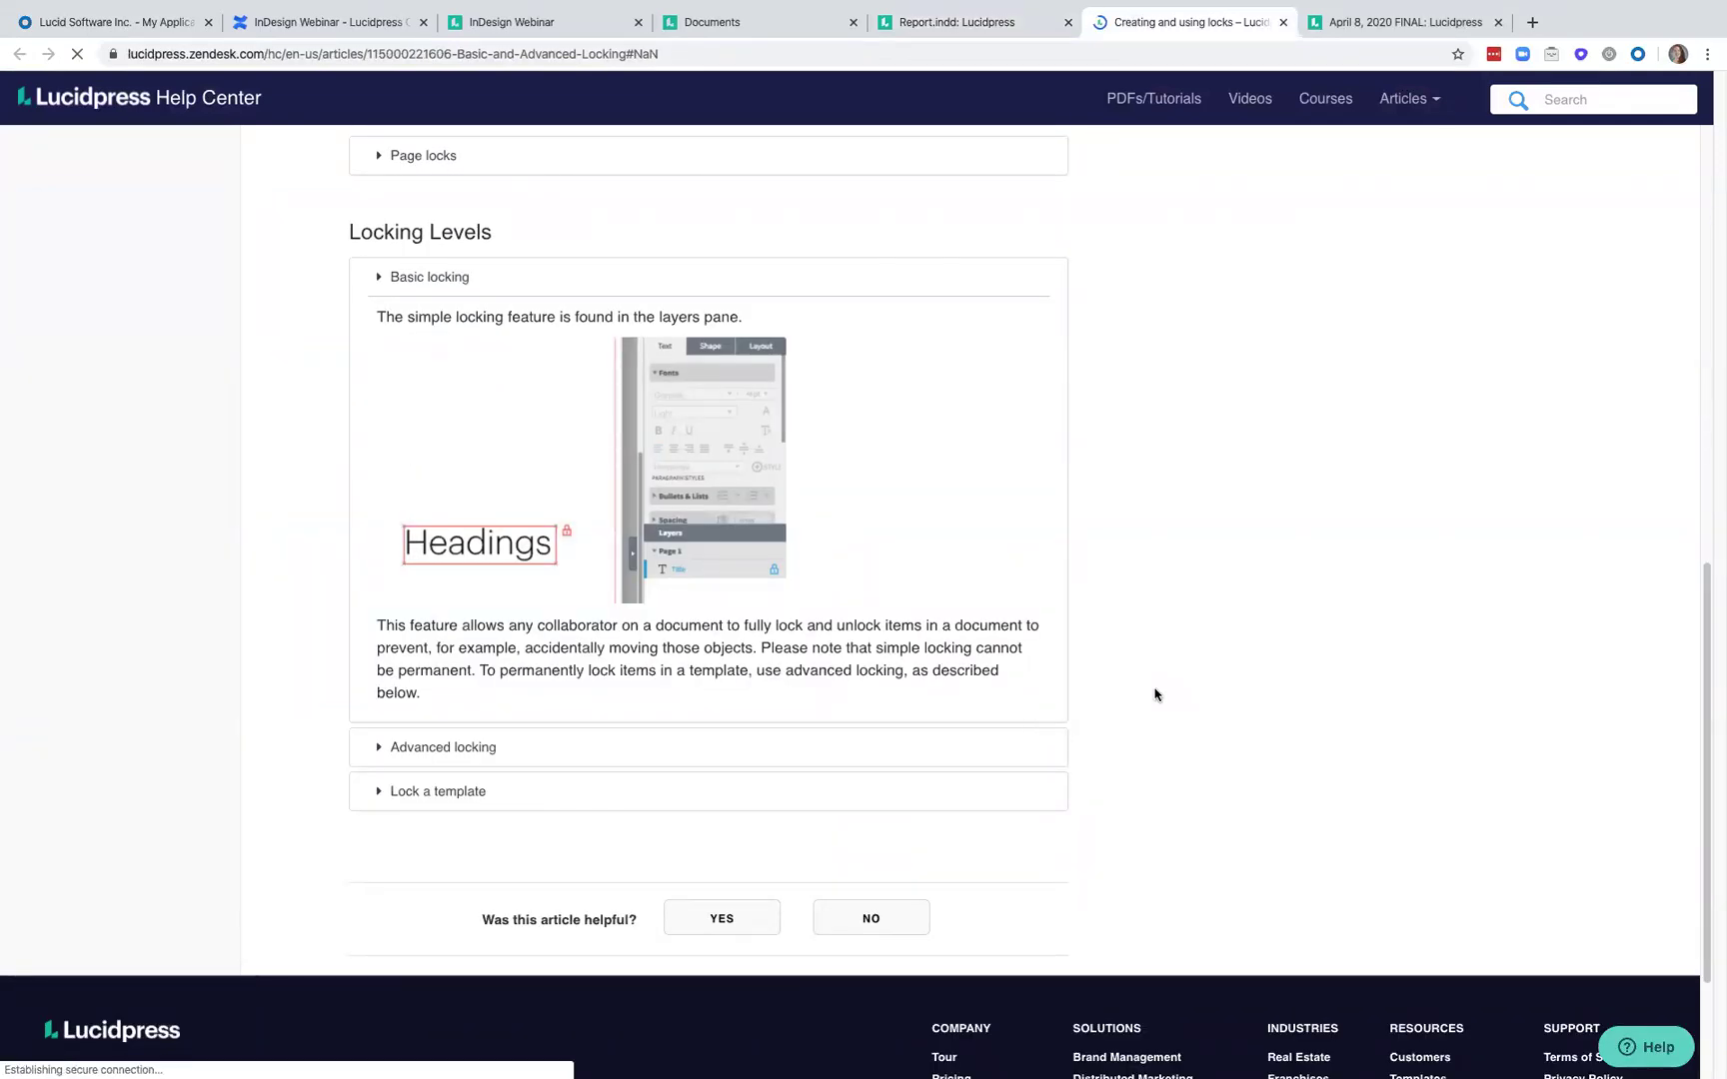
scroll(1155, 695, up, 6)
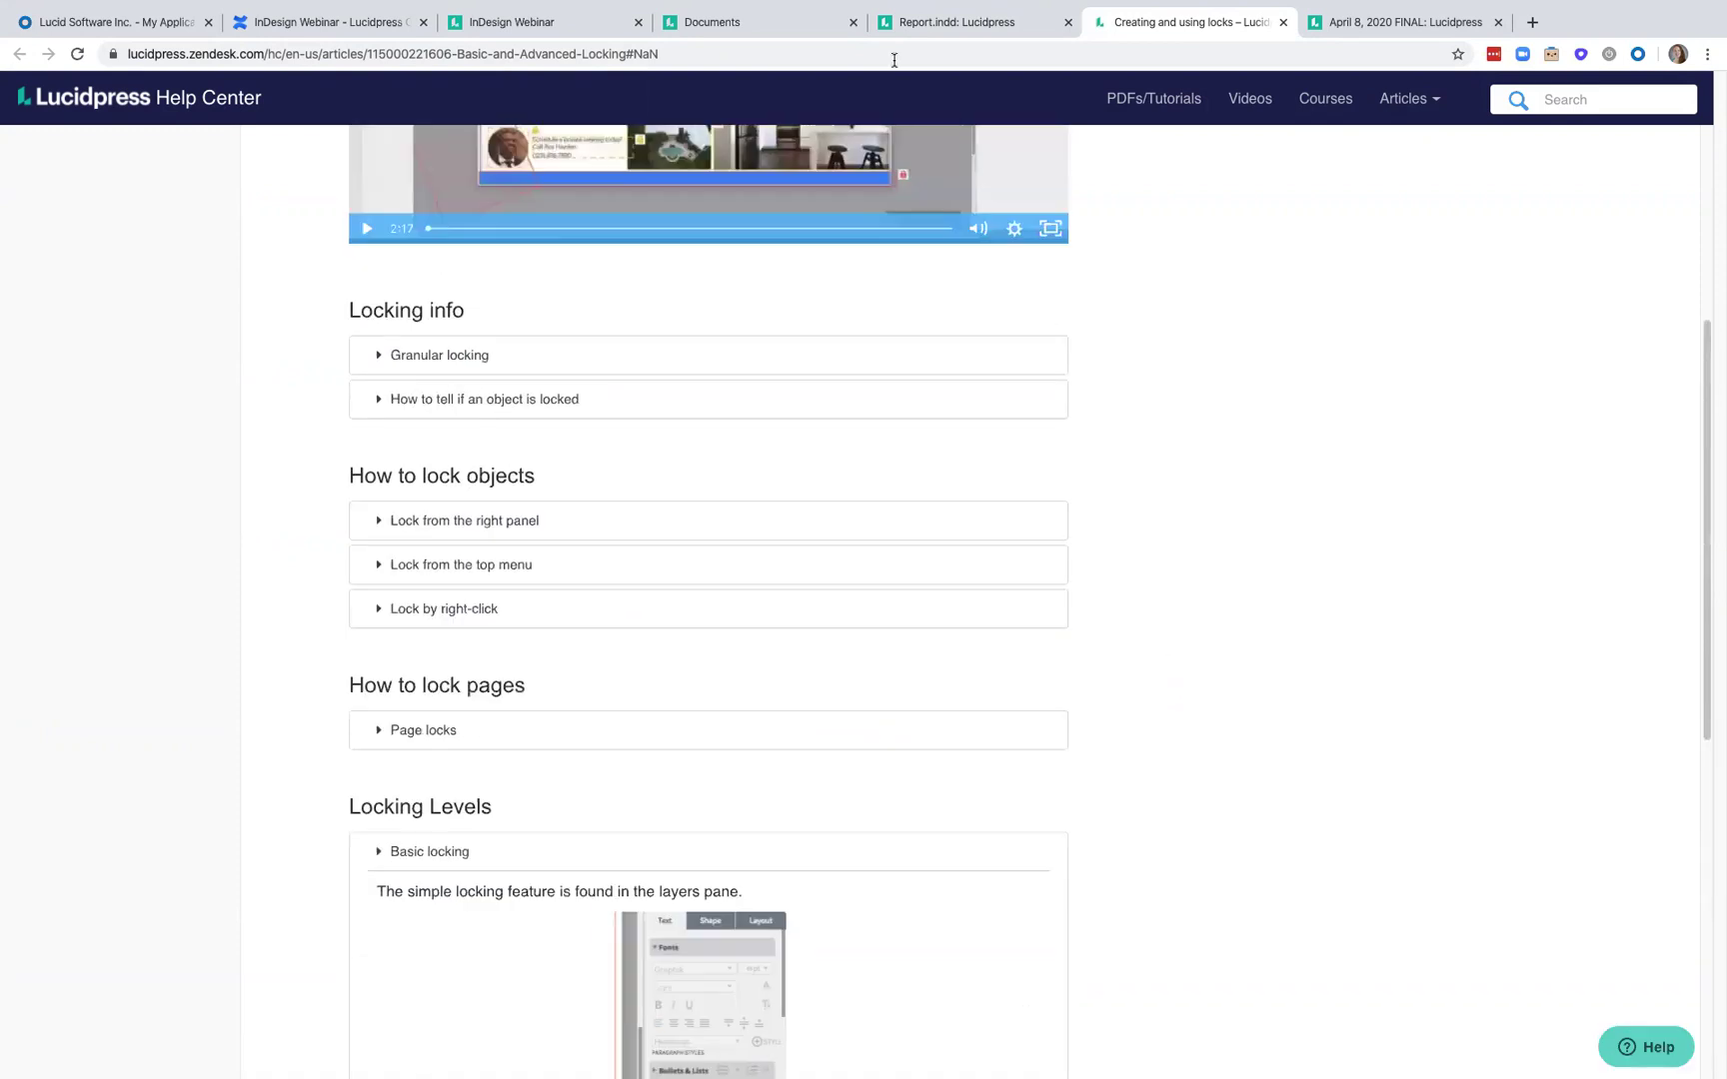
- Switch to the InDesign Webinar presentation and advance to the "Common items to fix" slide
click(926, 22)
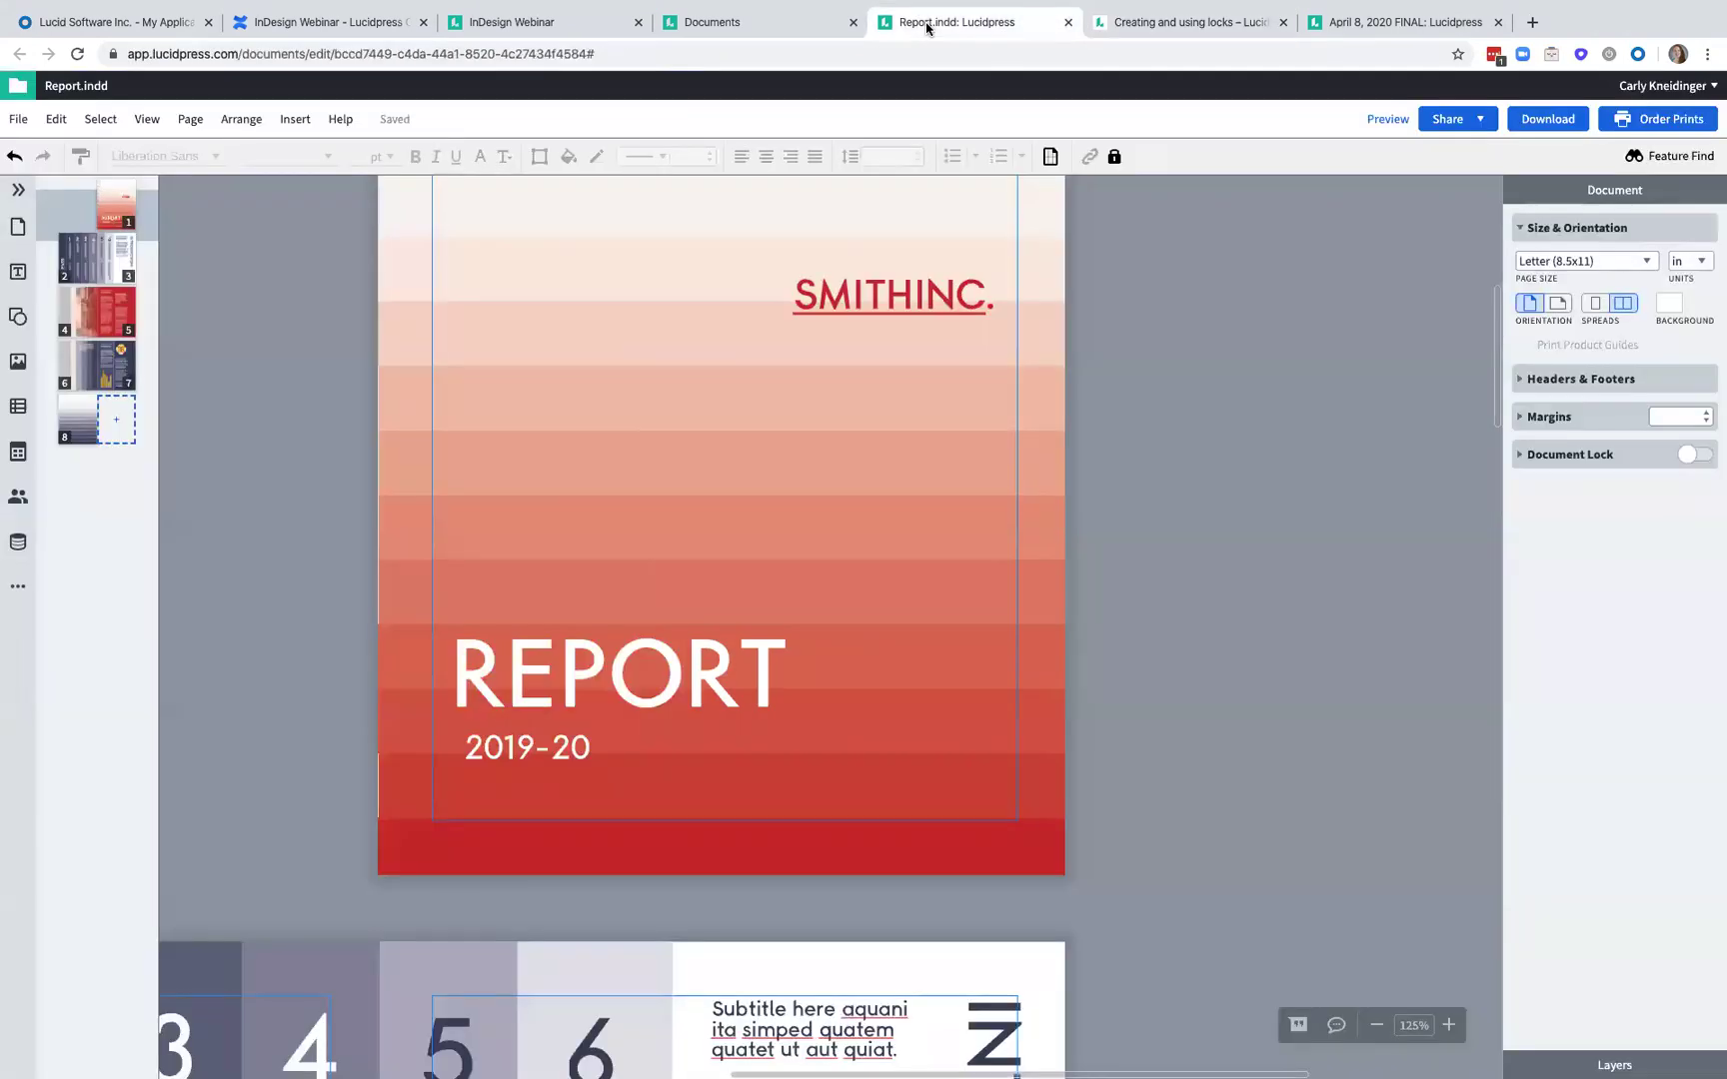
click(573, 28)
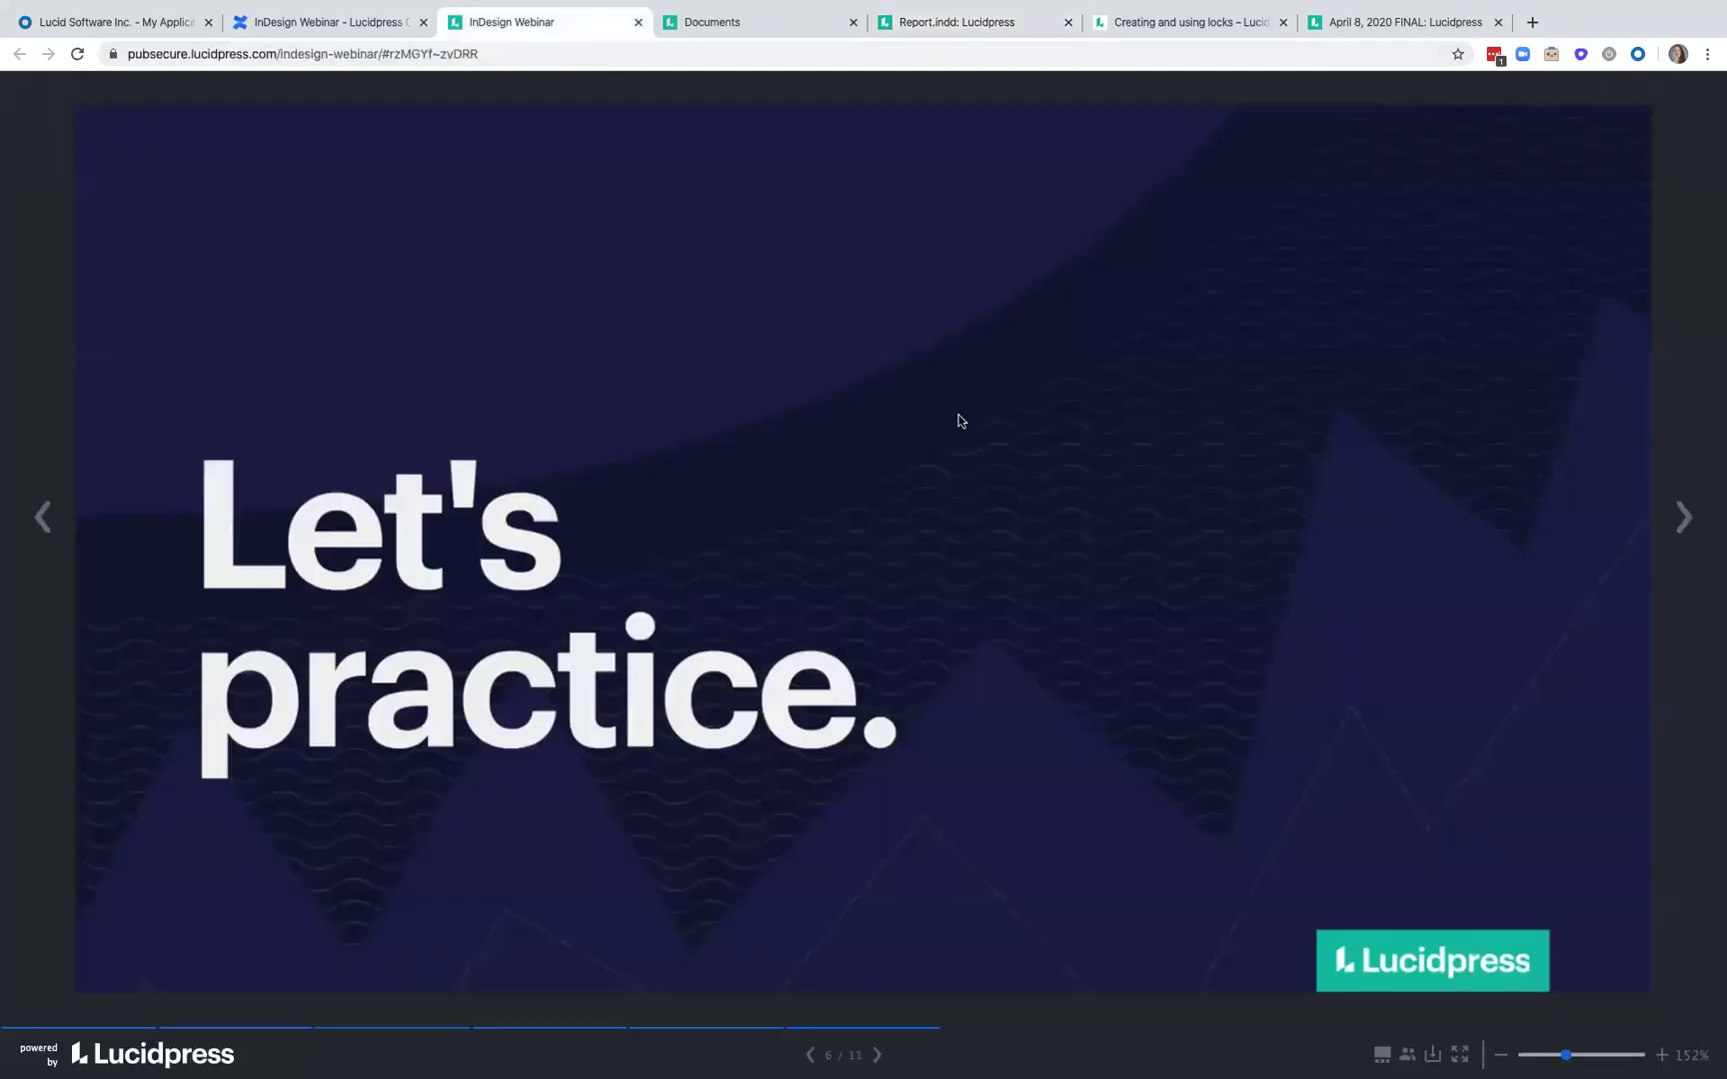
key(Right)
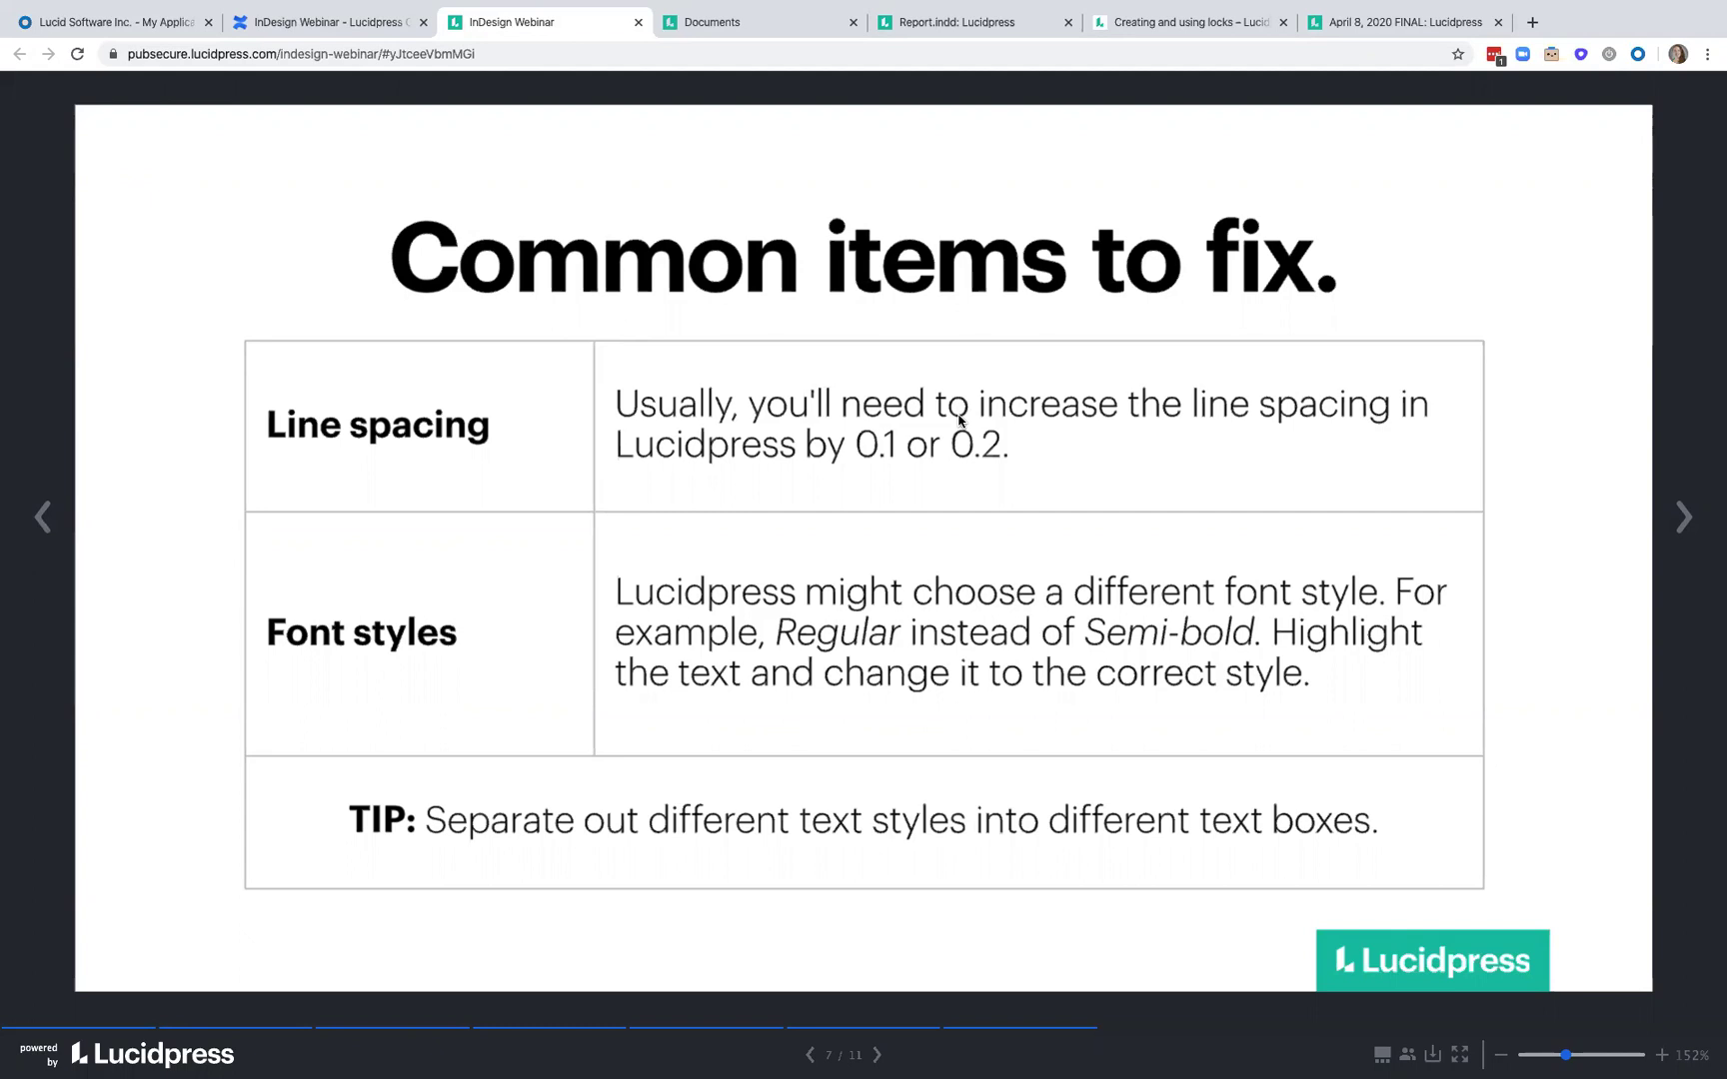
- In Report.indd, copy the cover's REPORT title formatting onto the SMITHINC. text and the subtitle on page 3
click(1006, 22)
scroll(617, 616, down, 1)
click(565, 645)
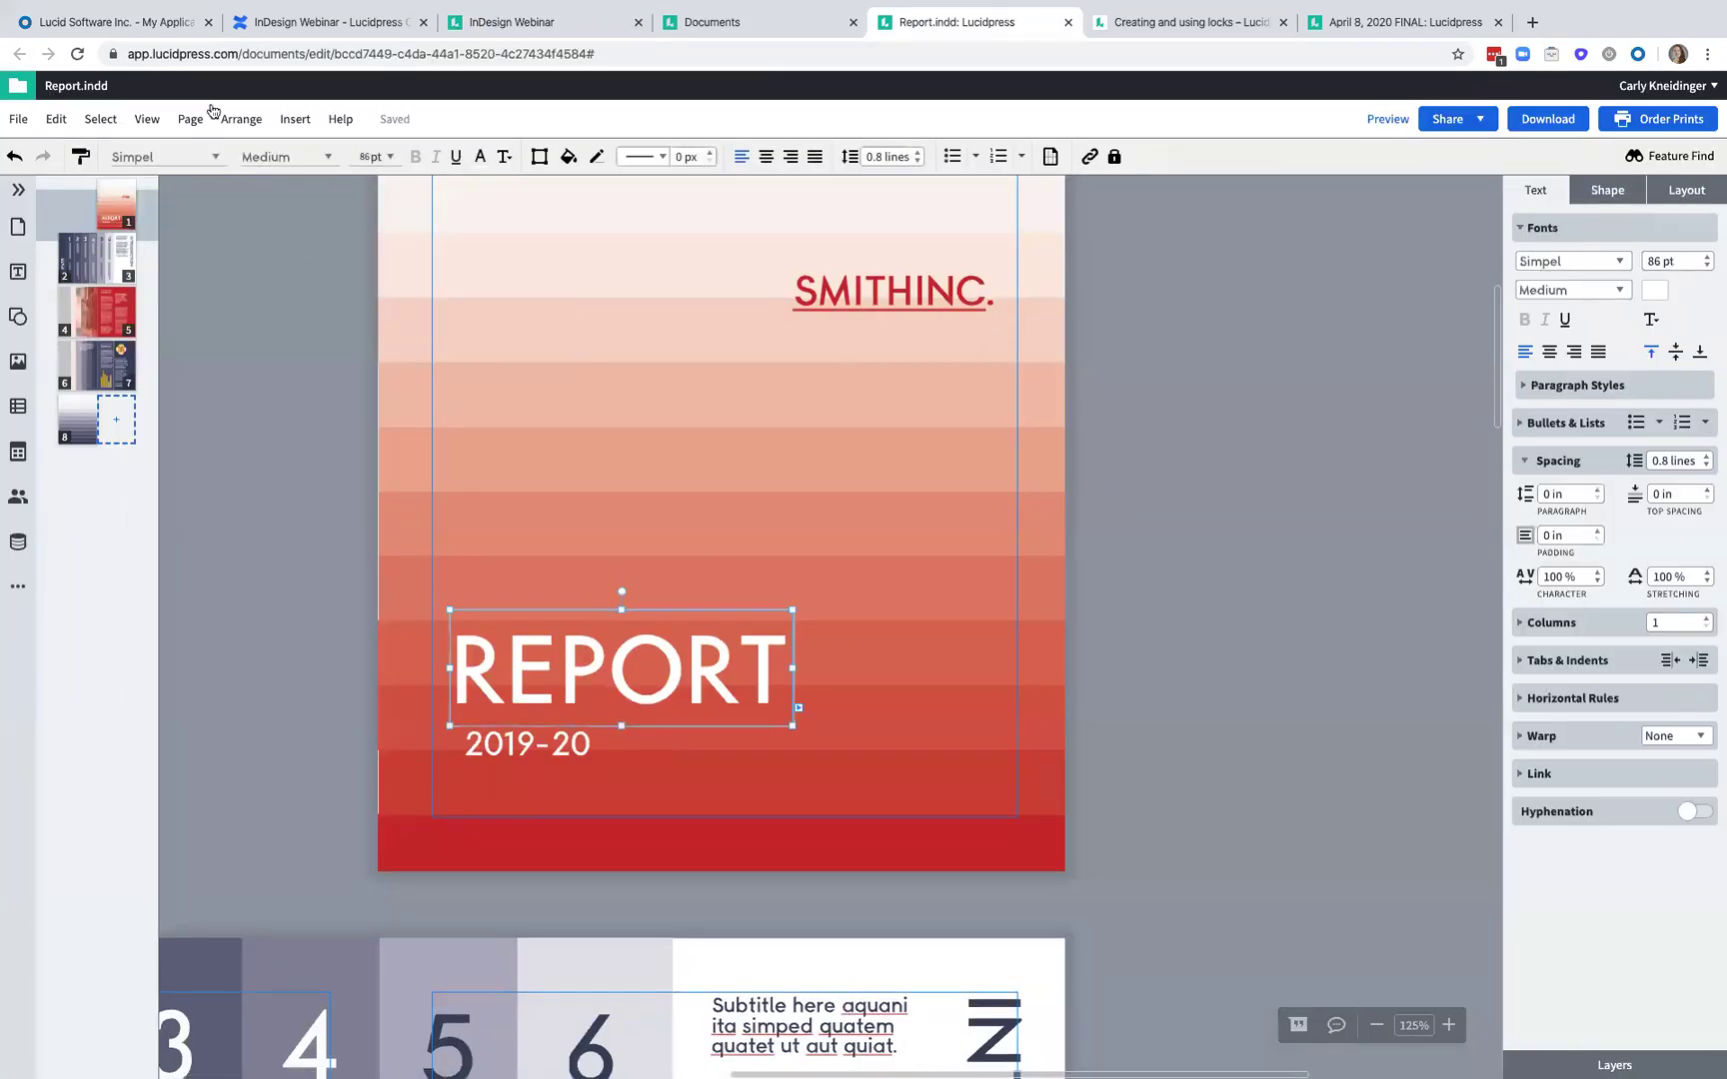
click(83, 158)
click(844, 292)
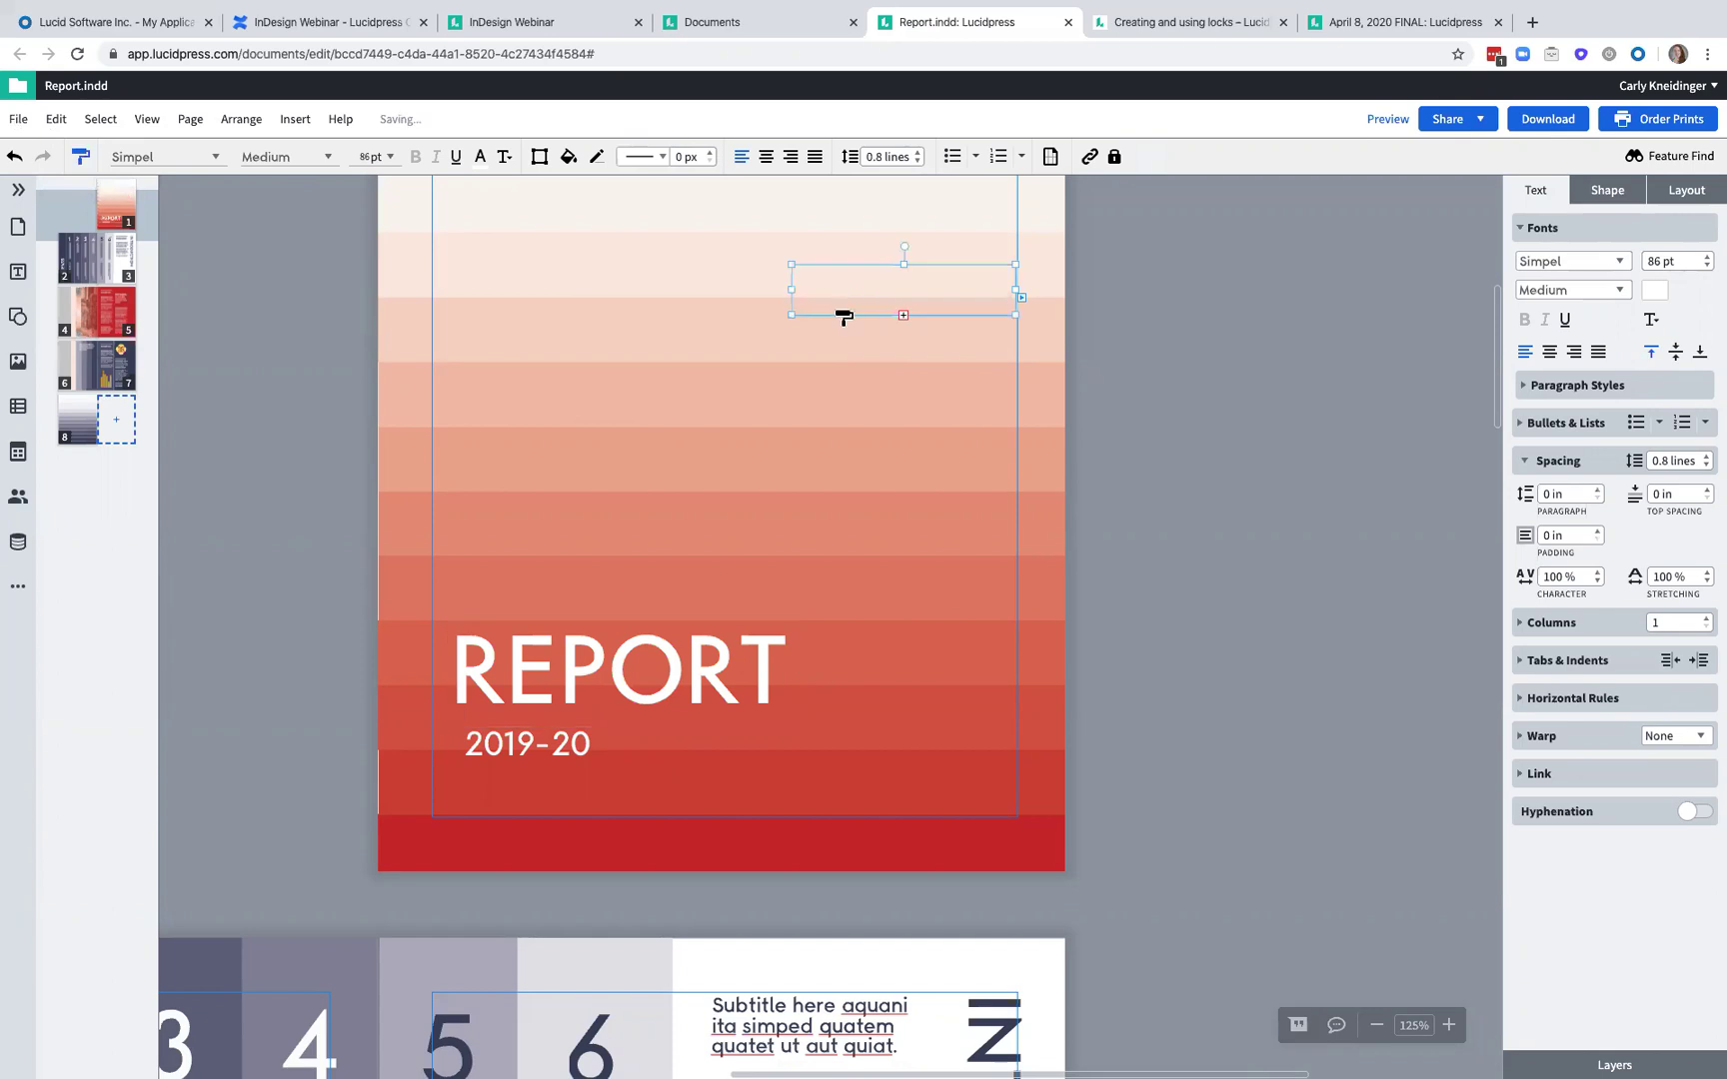
click(804, 1024)
scroll(649, 860, down, 5)
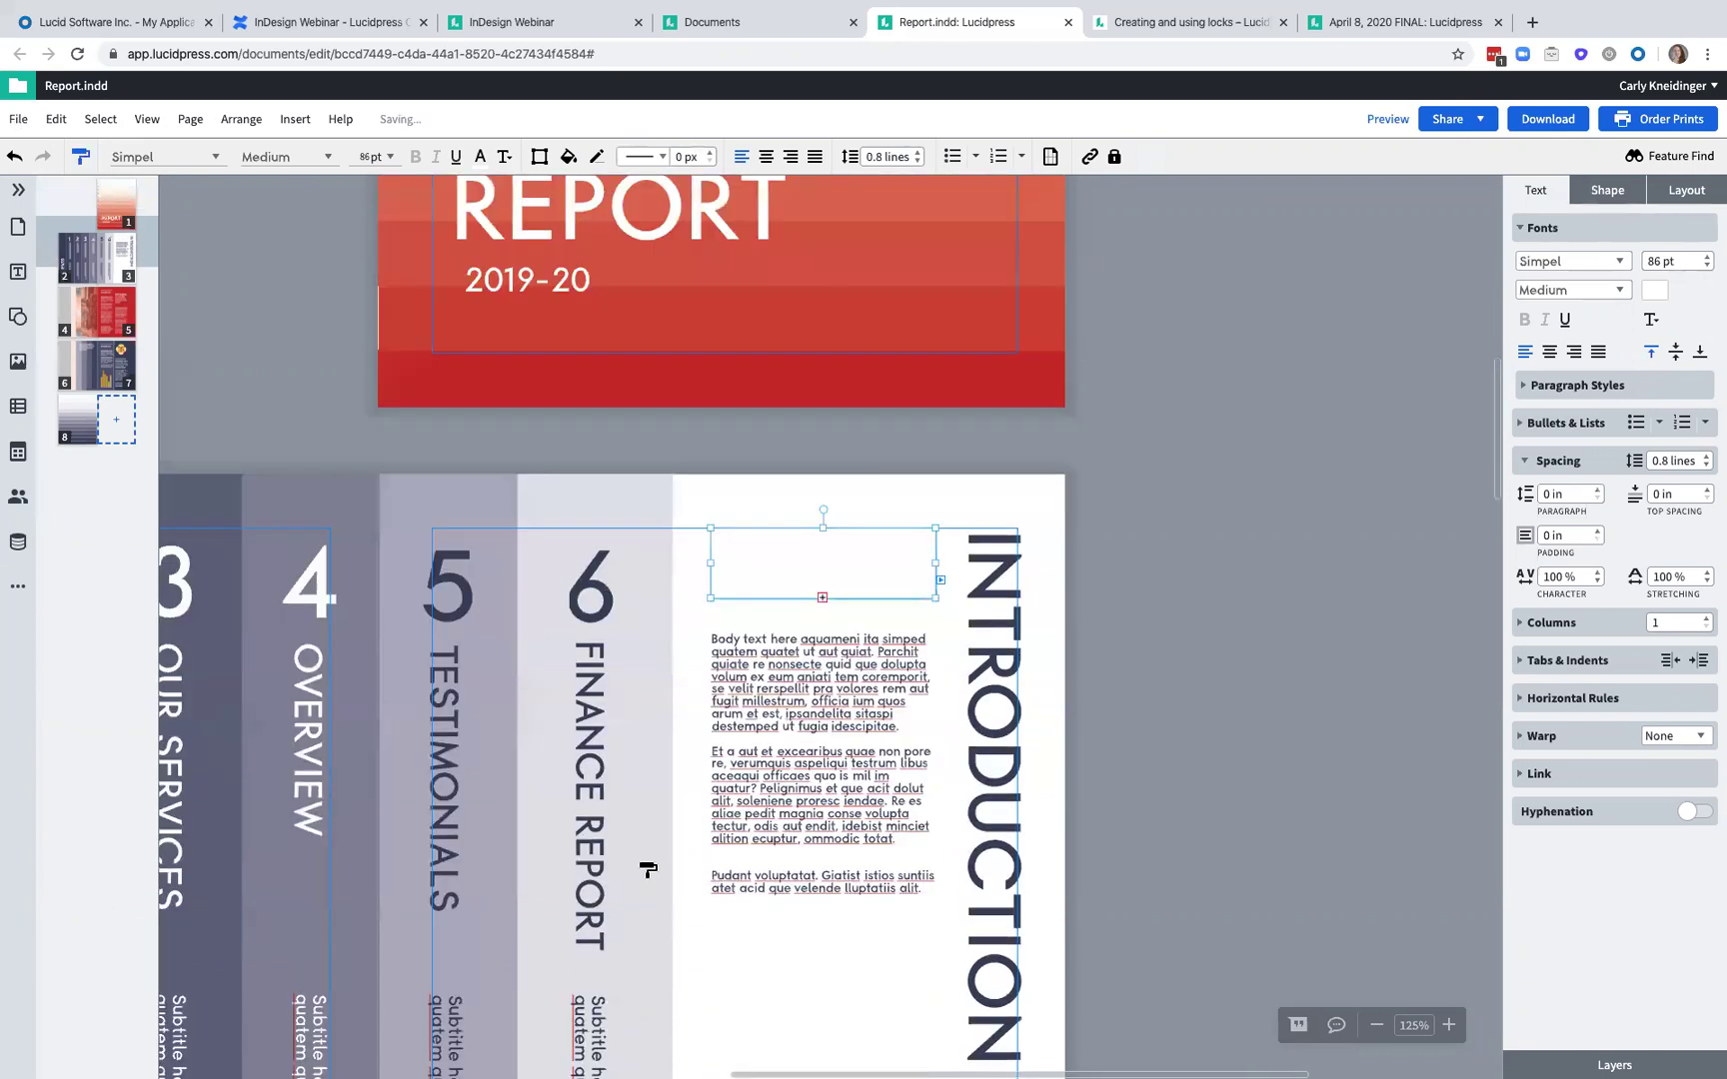
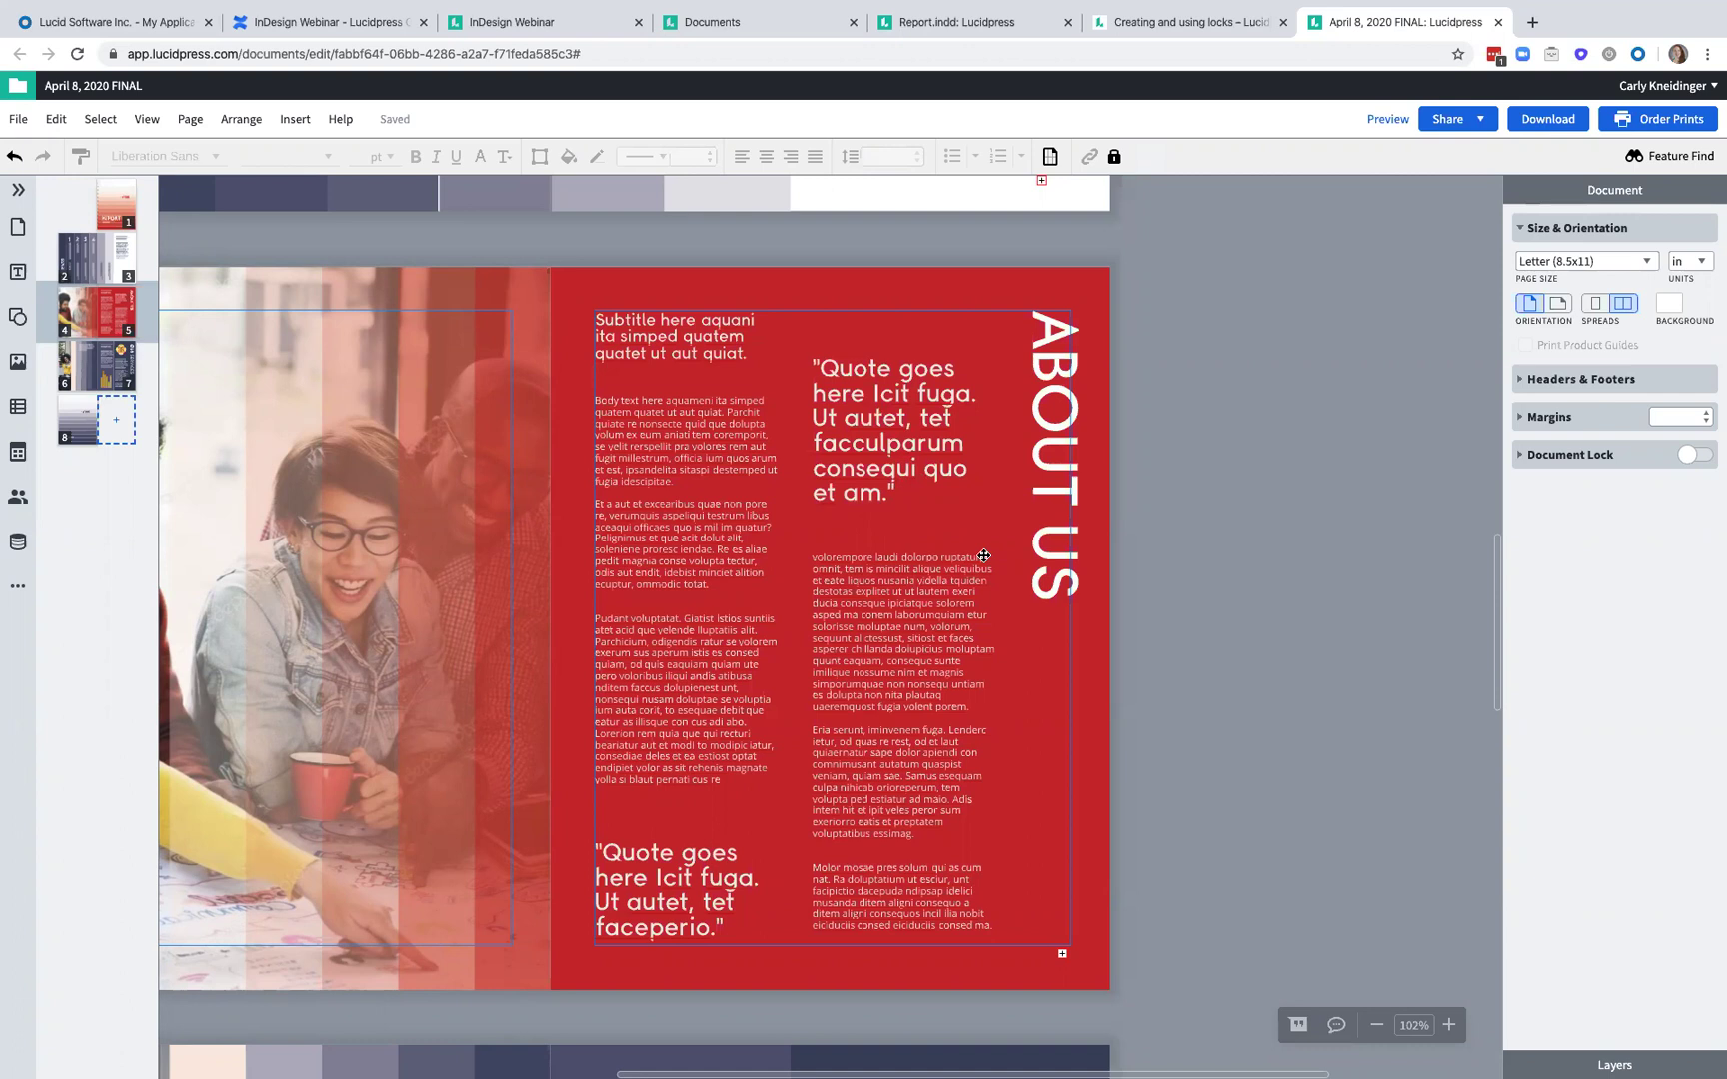
- Fully lock the SMITHINC. text on the cover, covering its size and position, style and content
scroll(983, 555, up, 15)
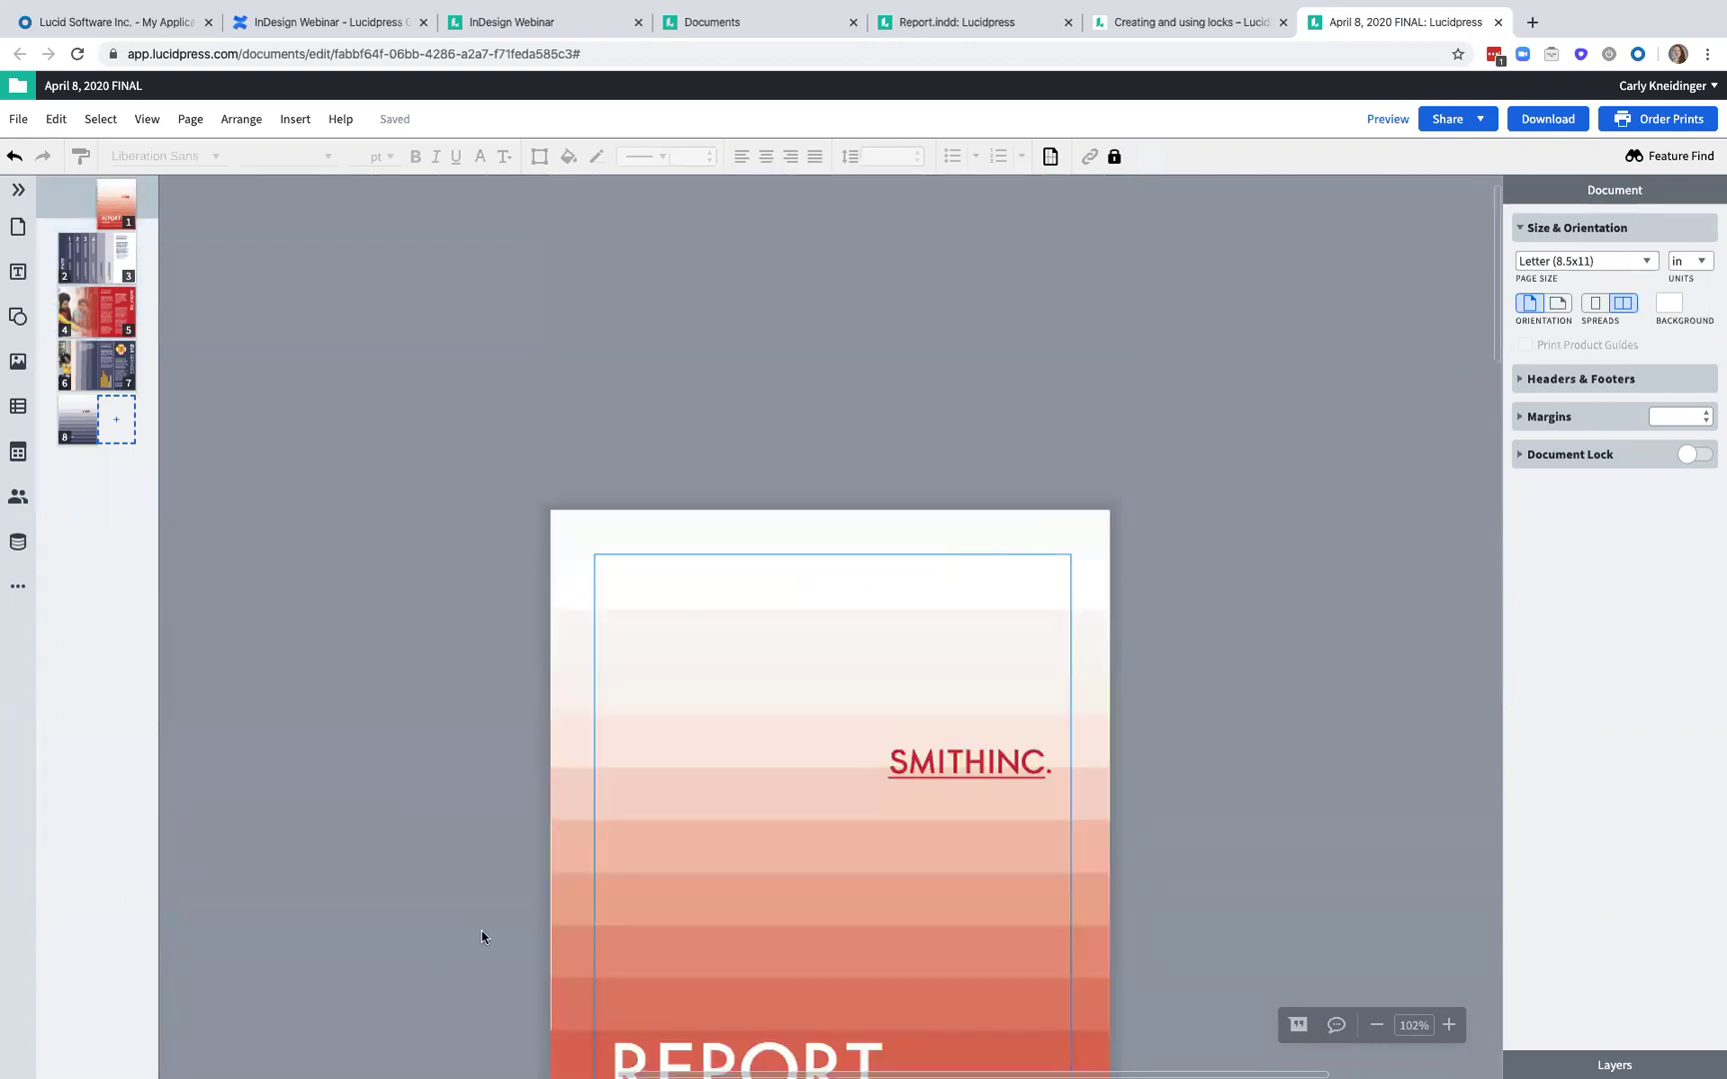
scroll(482, 937, down, 3)
click(974, 408)
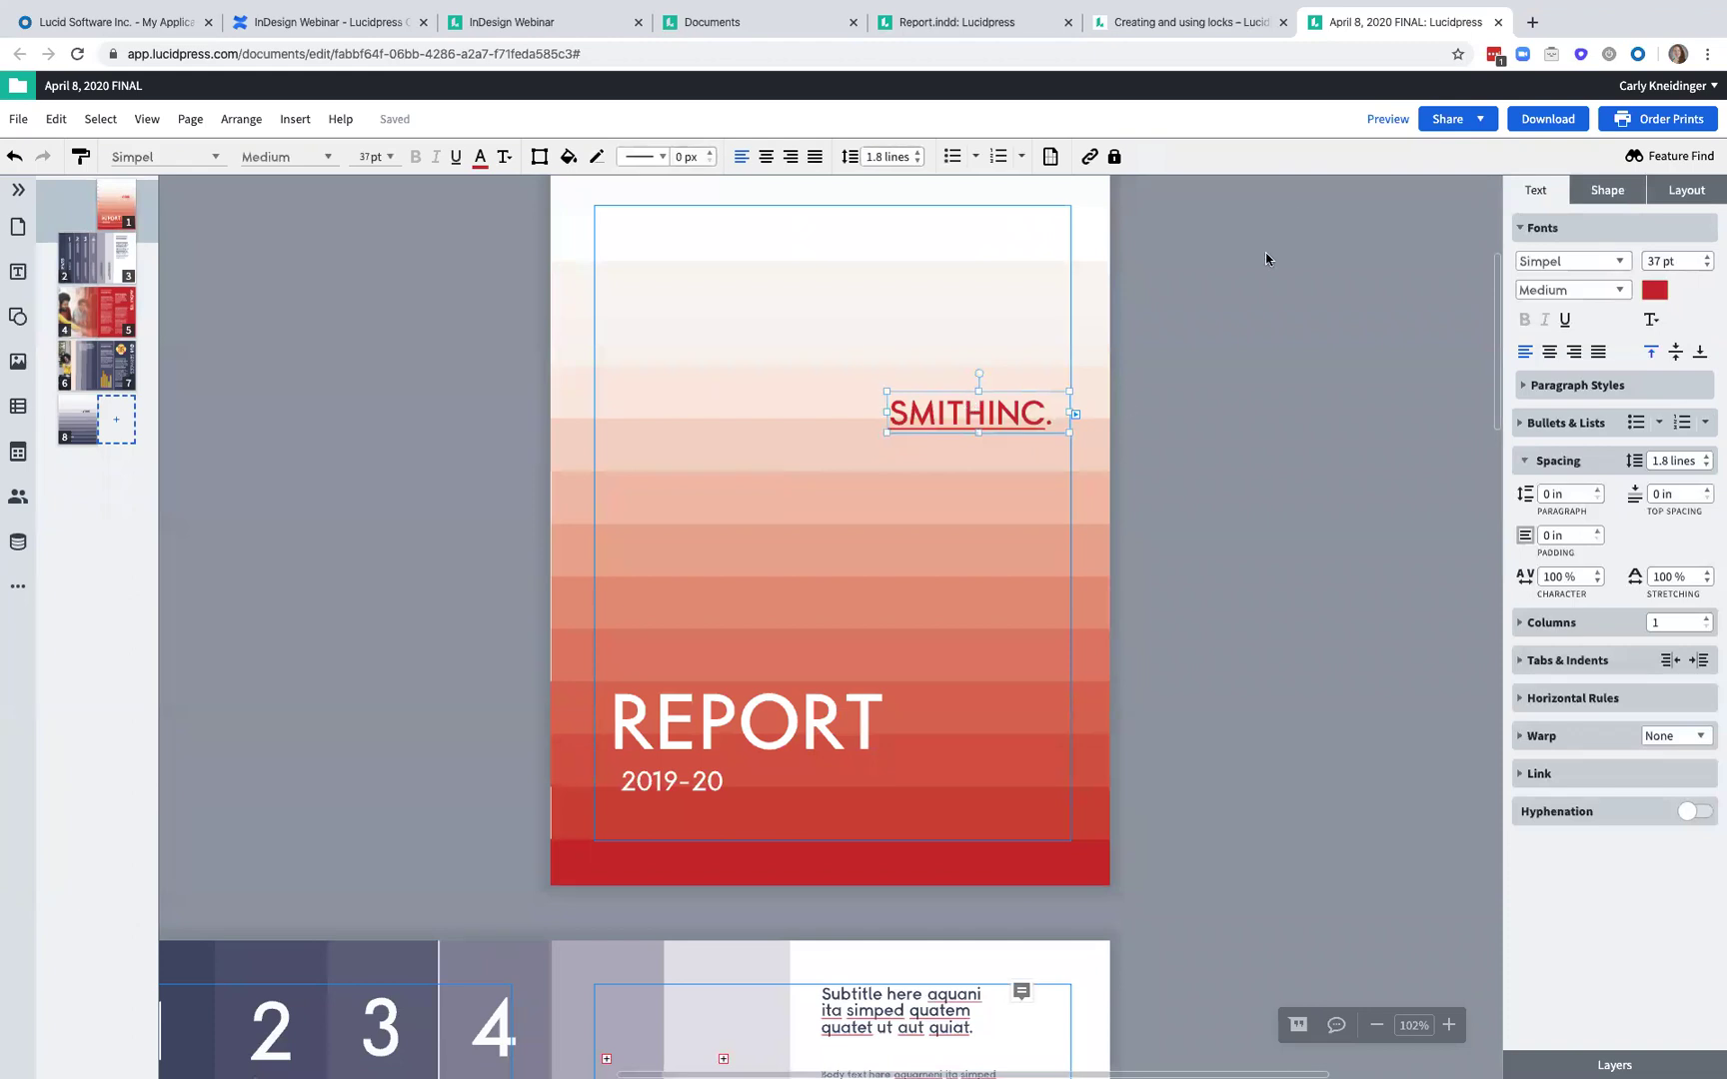
click(1115, 156)
click(1209, 216)
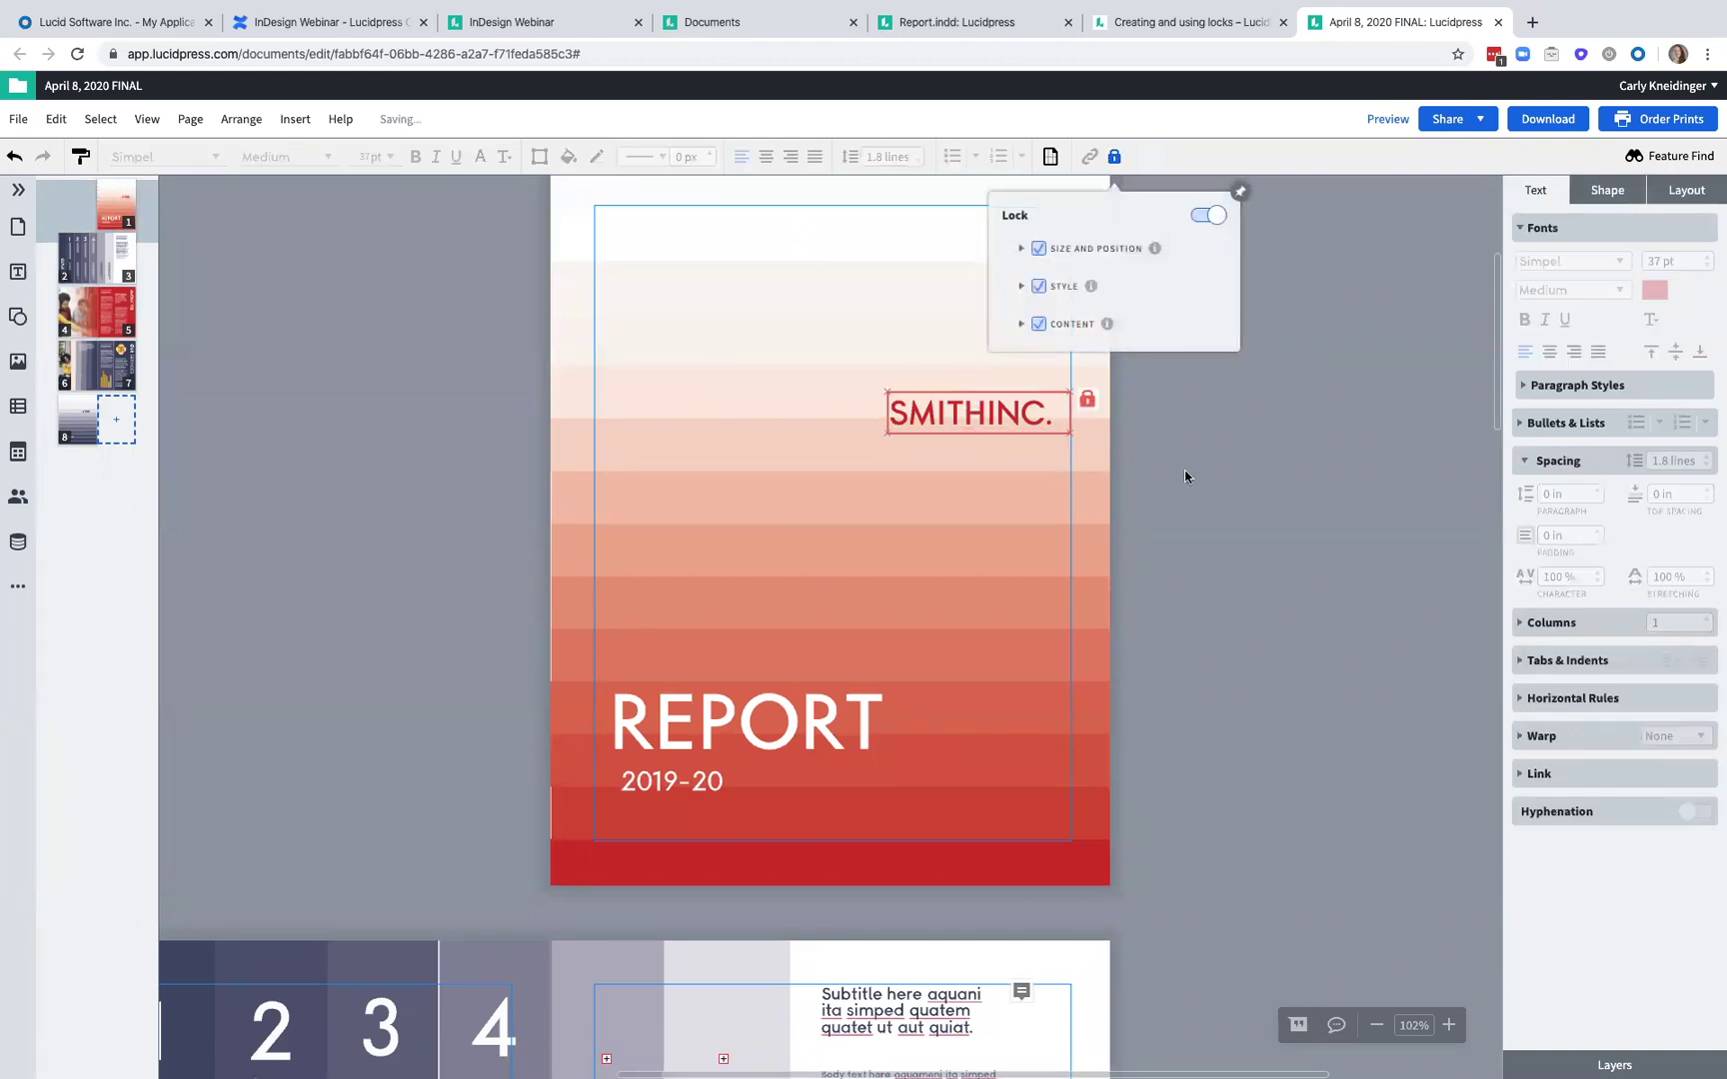
click(1185, 475)
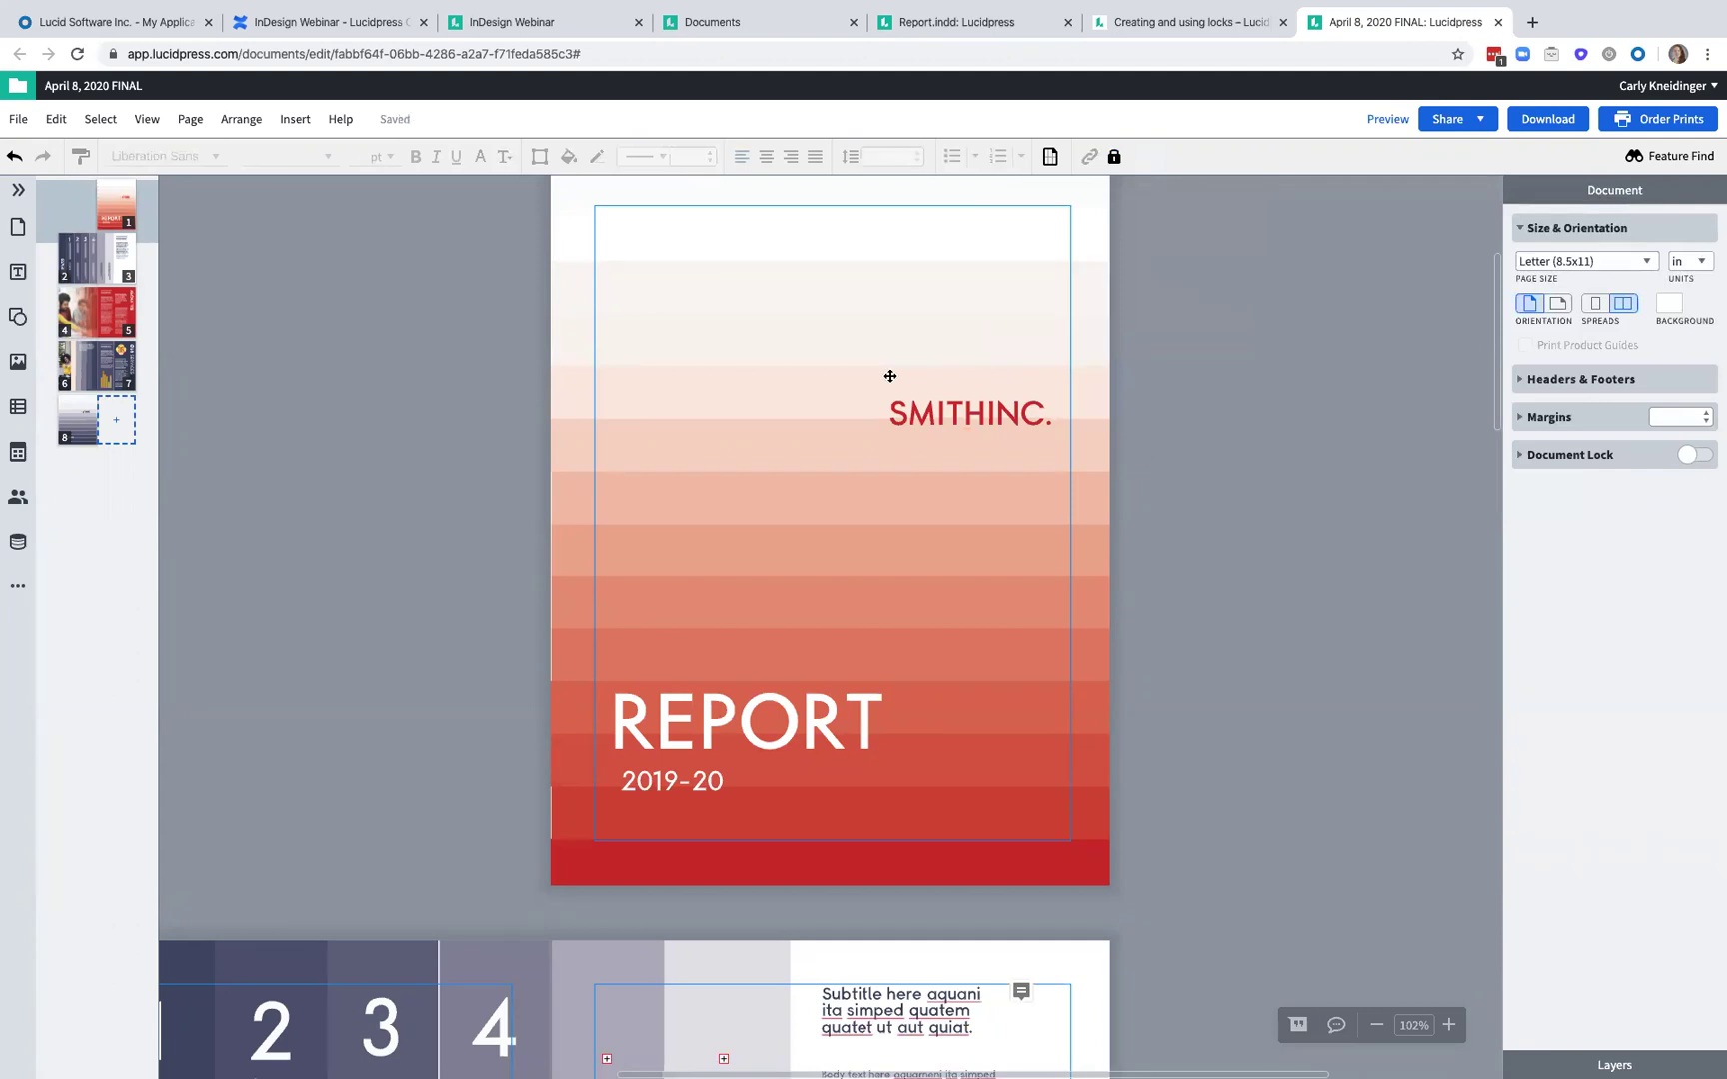
- Check how the locked SMITHINC. text and the unlocked stripes behind it respond to being selected
click(929, 417)
click(911, 378)
click(1130, 457)
click(989, 421)
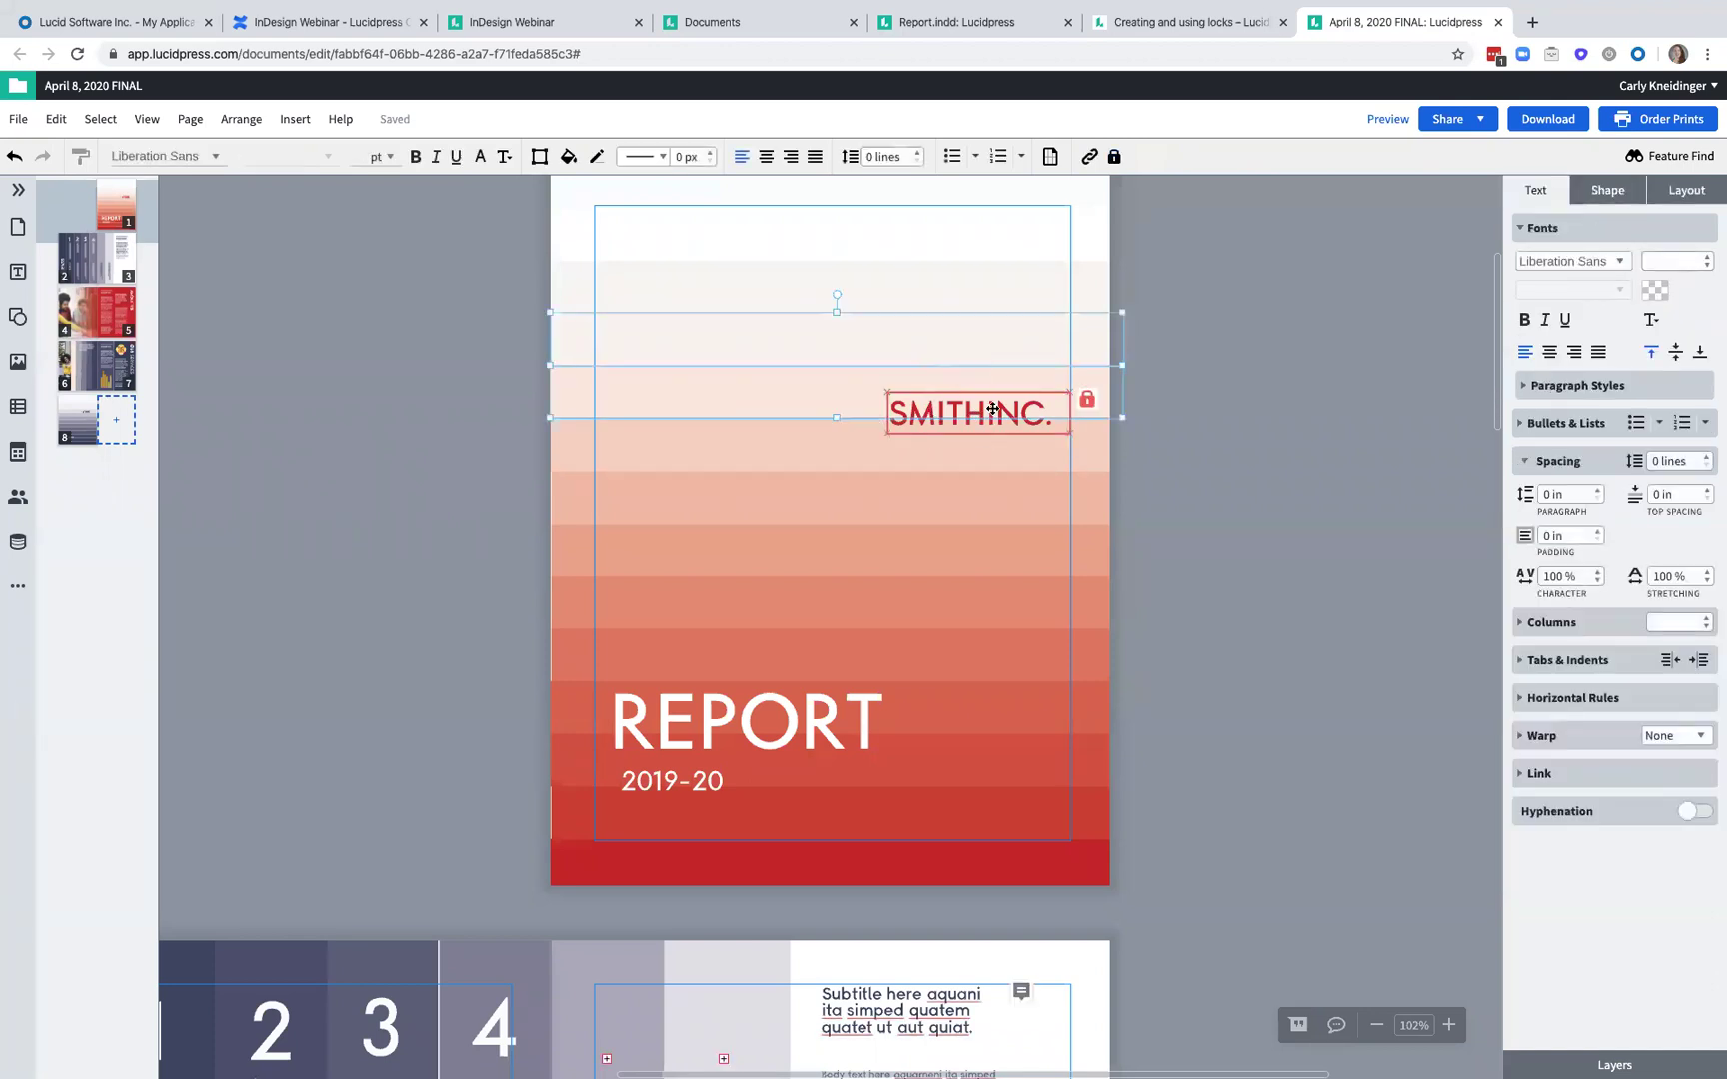
click(1127, 456)
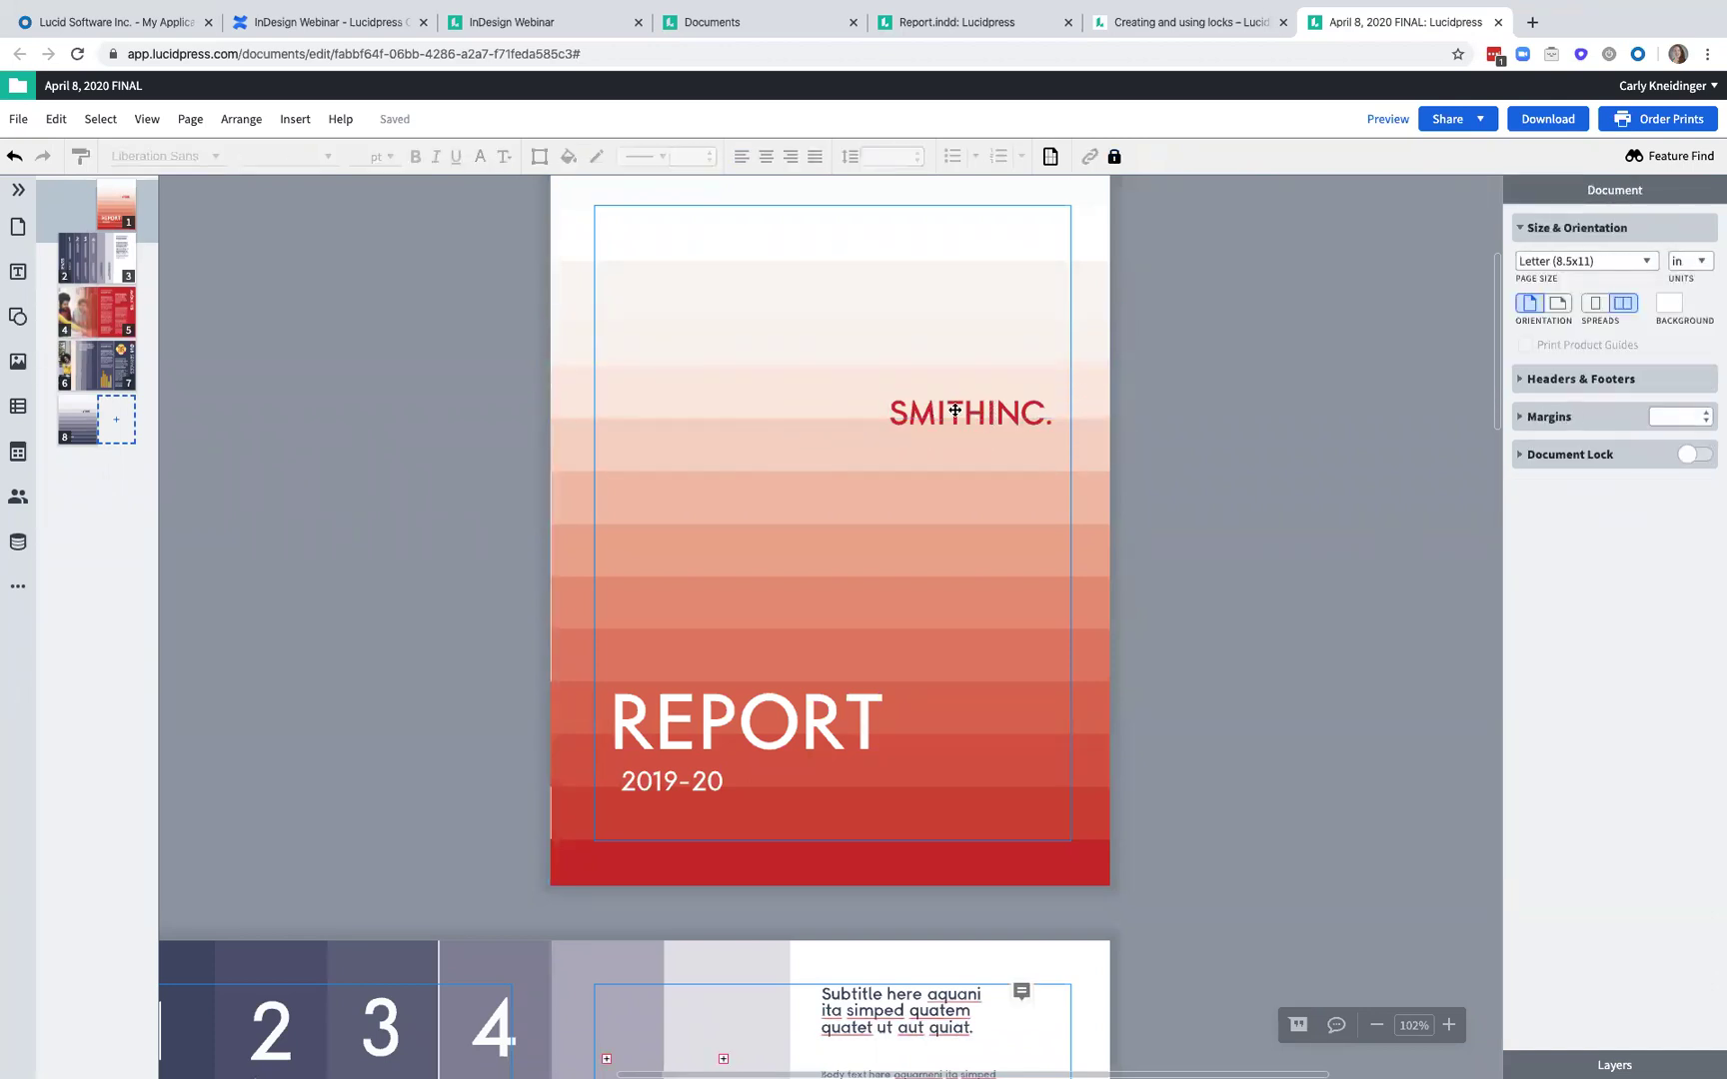
- Remove the full lock from the SMITHINC. text on the cover
click(956, 410)
click(1115, 156)
click(1221, 214)
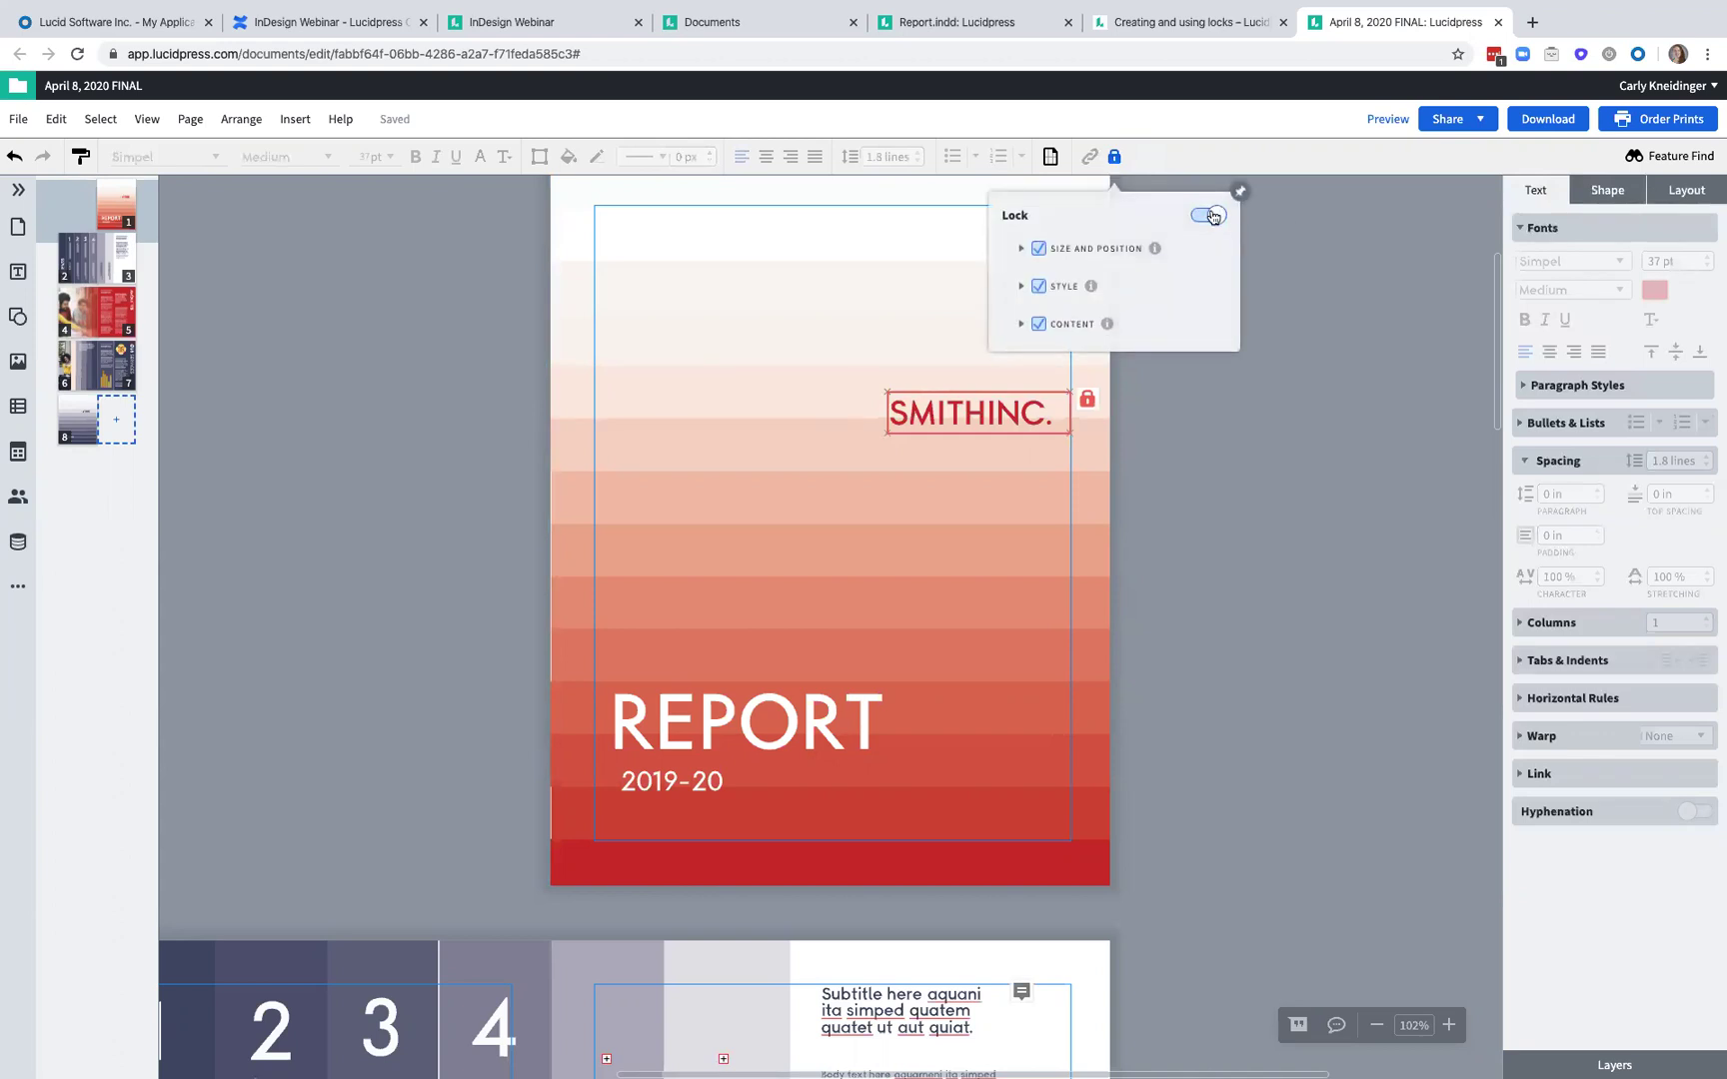
click(1287, 473)
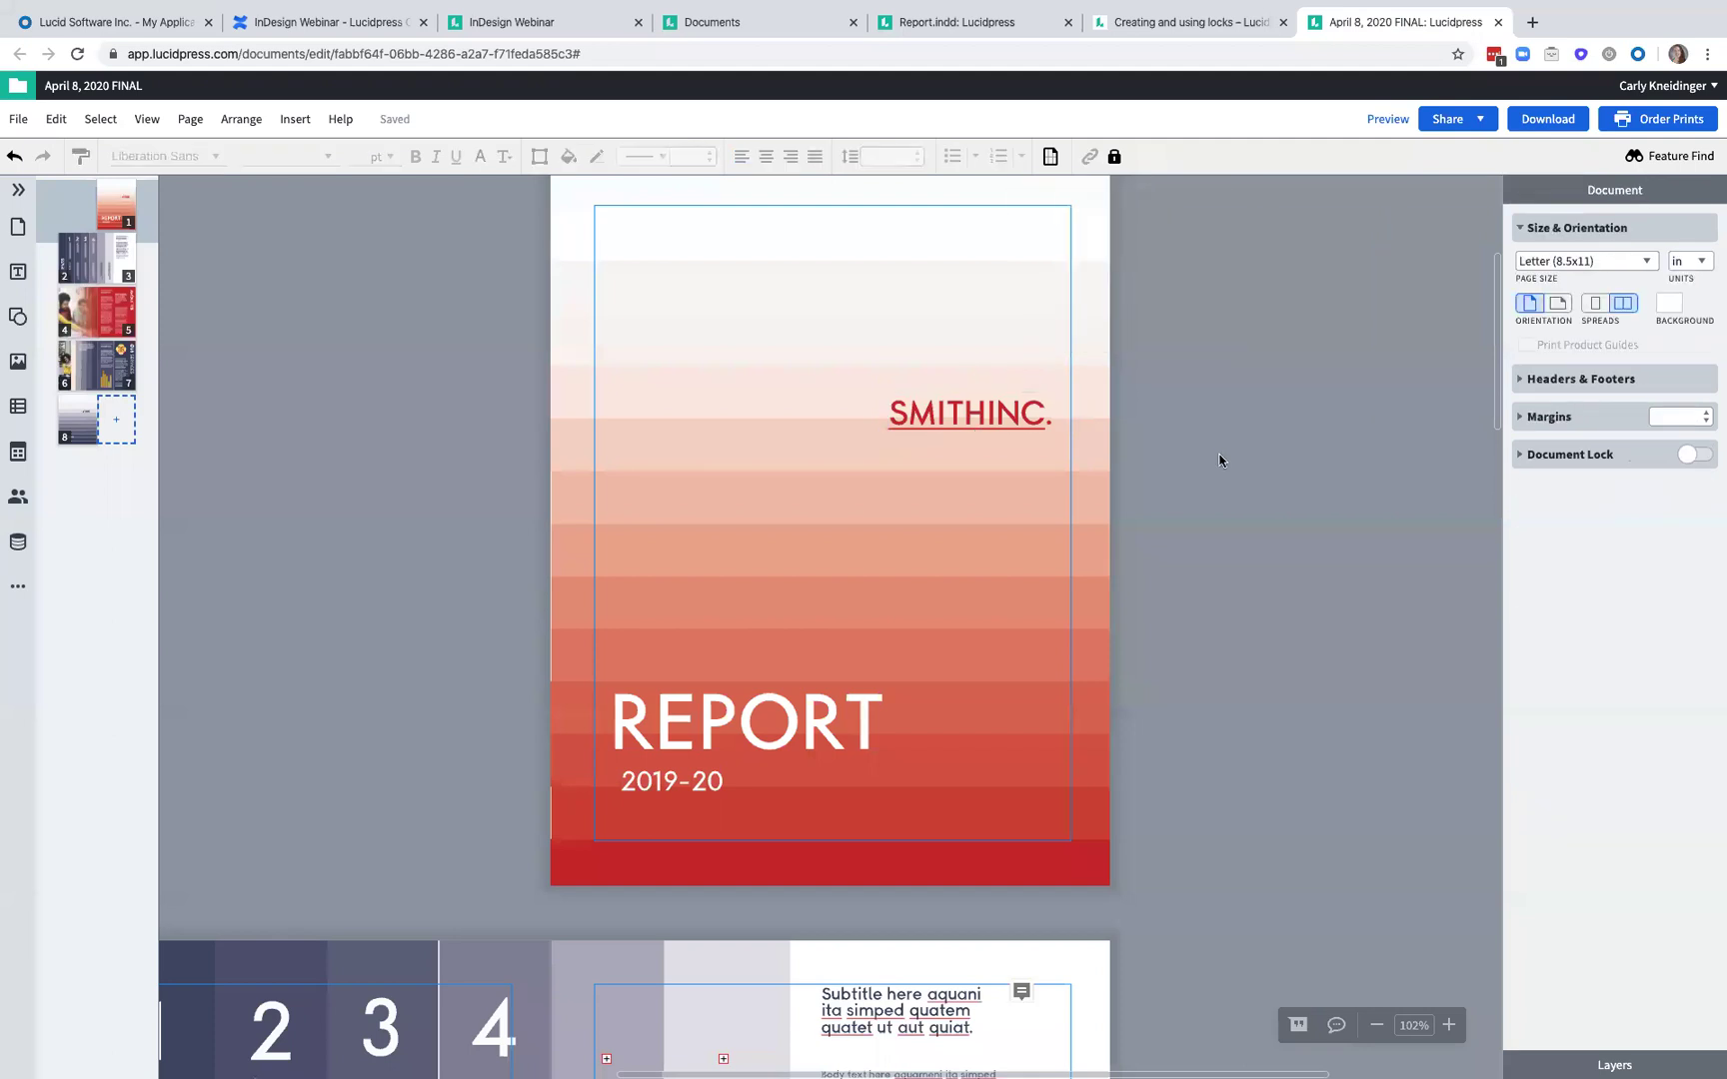
- Lock only the size and position and the style of the SMITHINC. text, leaving its content editable, and check its lock marker
click(1023, 408)
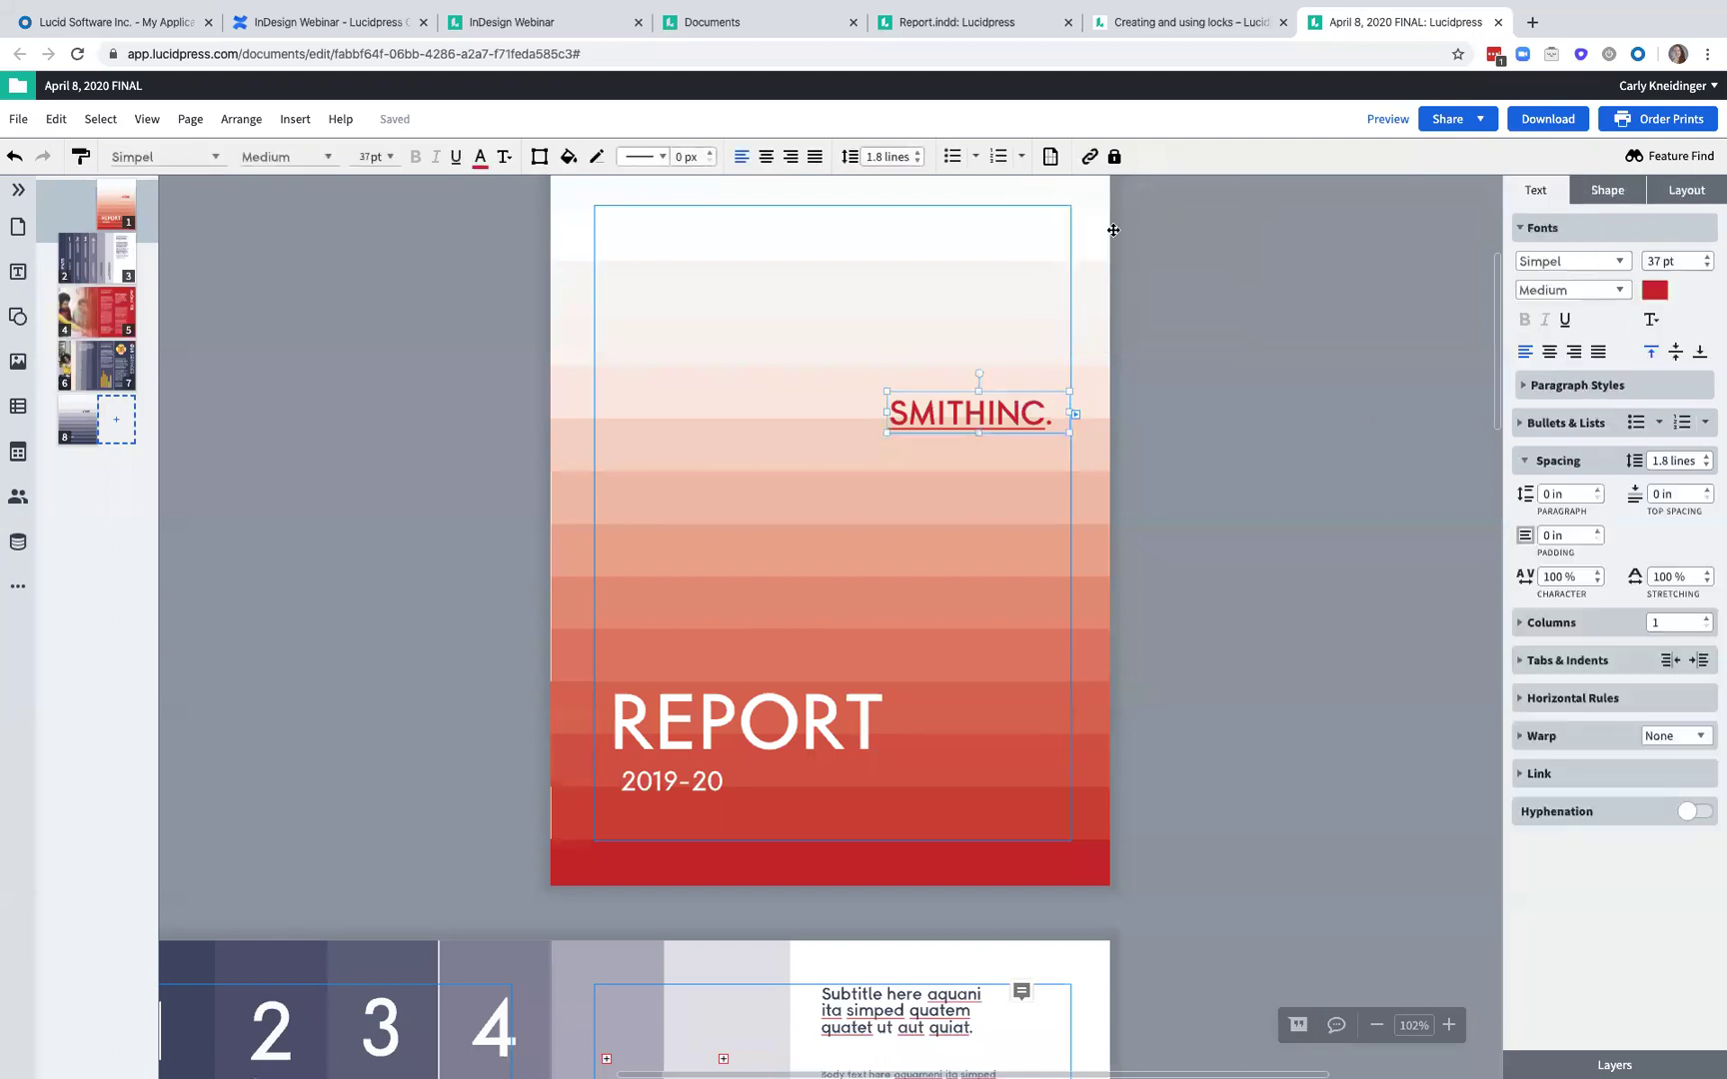
click(1114, 156)
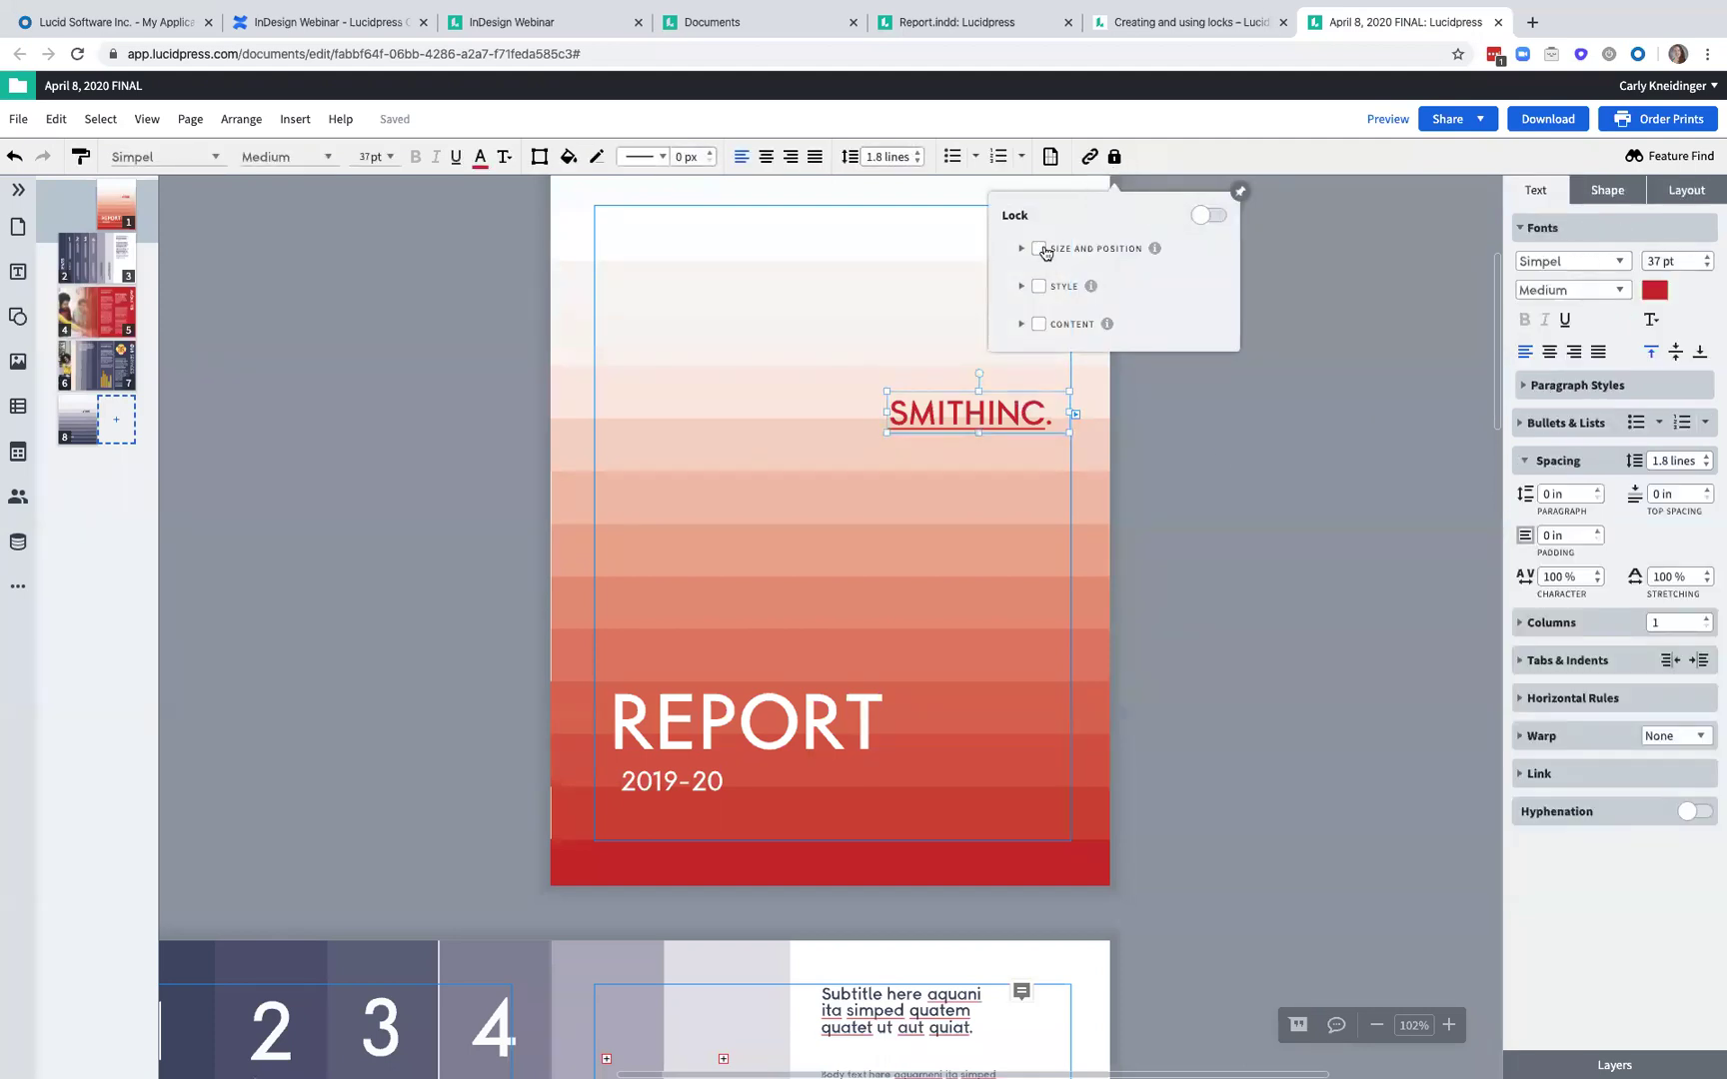
click(1040, 249)
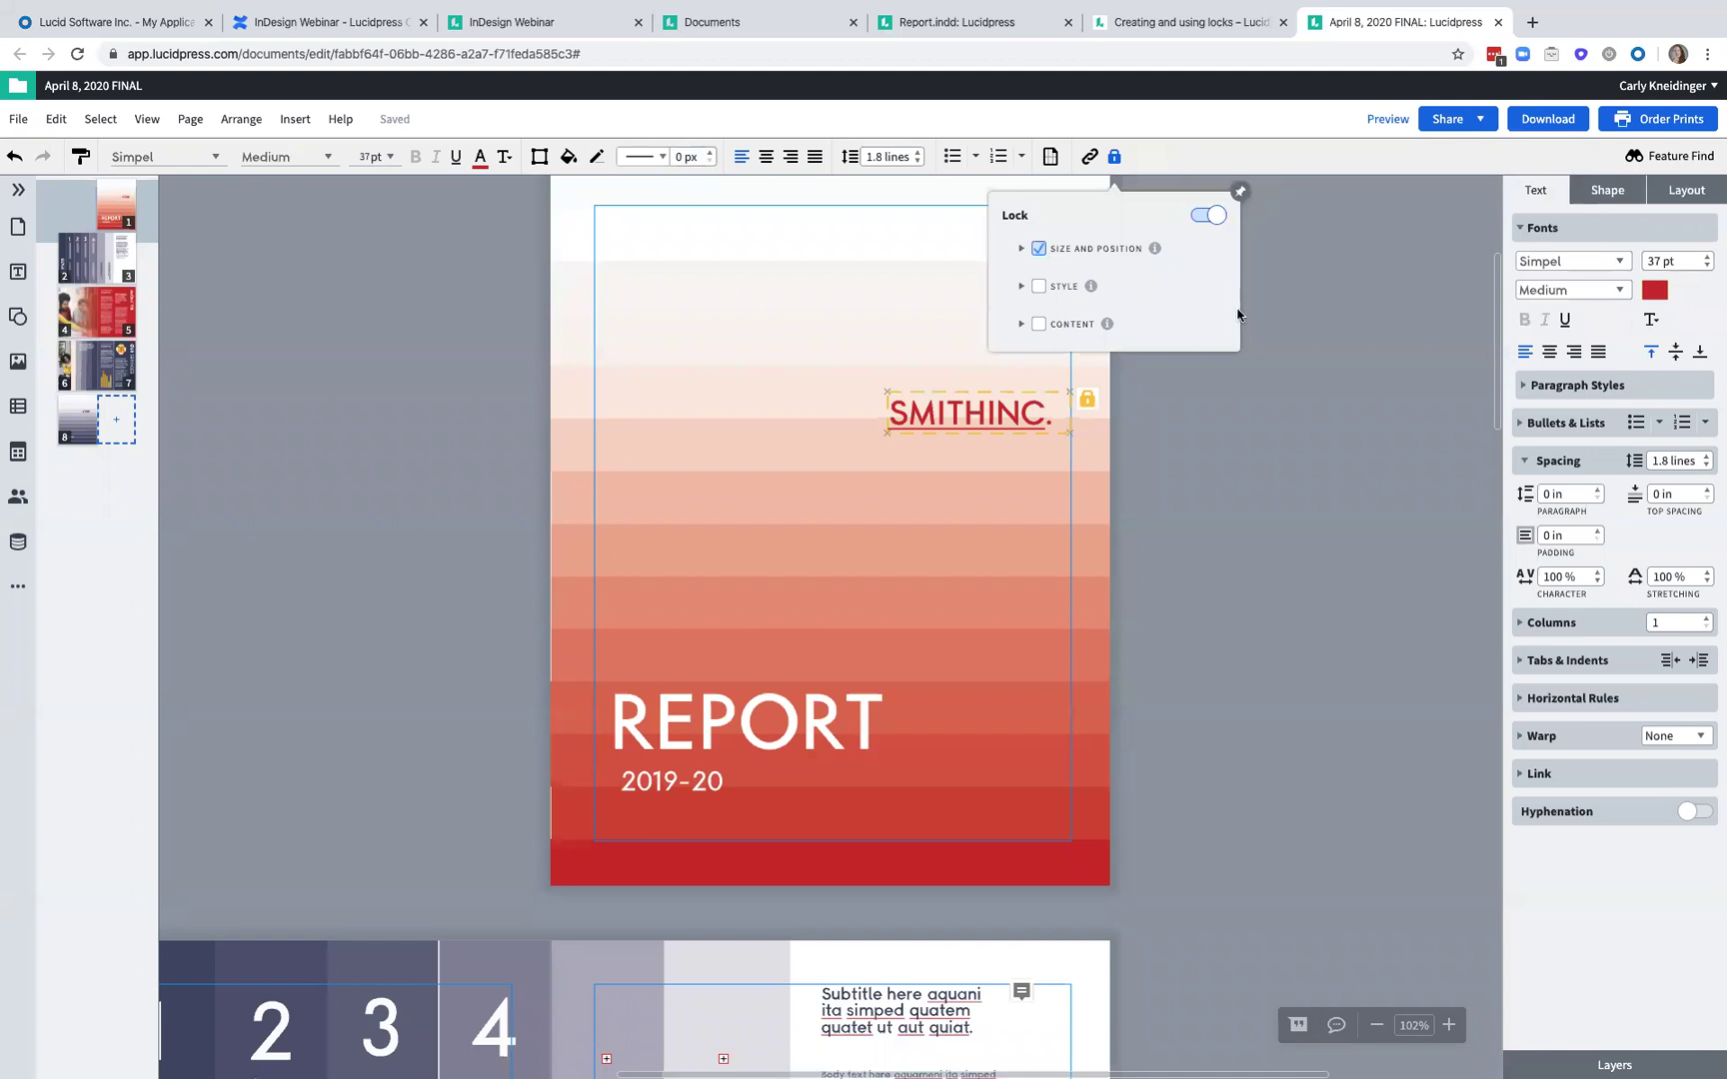
click(1039, 287)
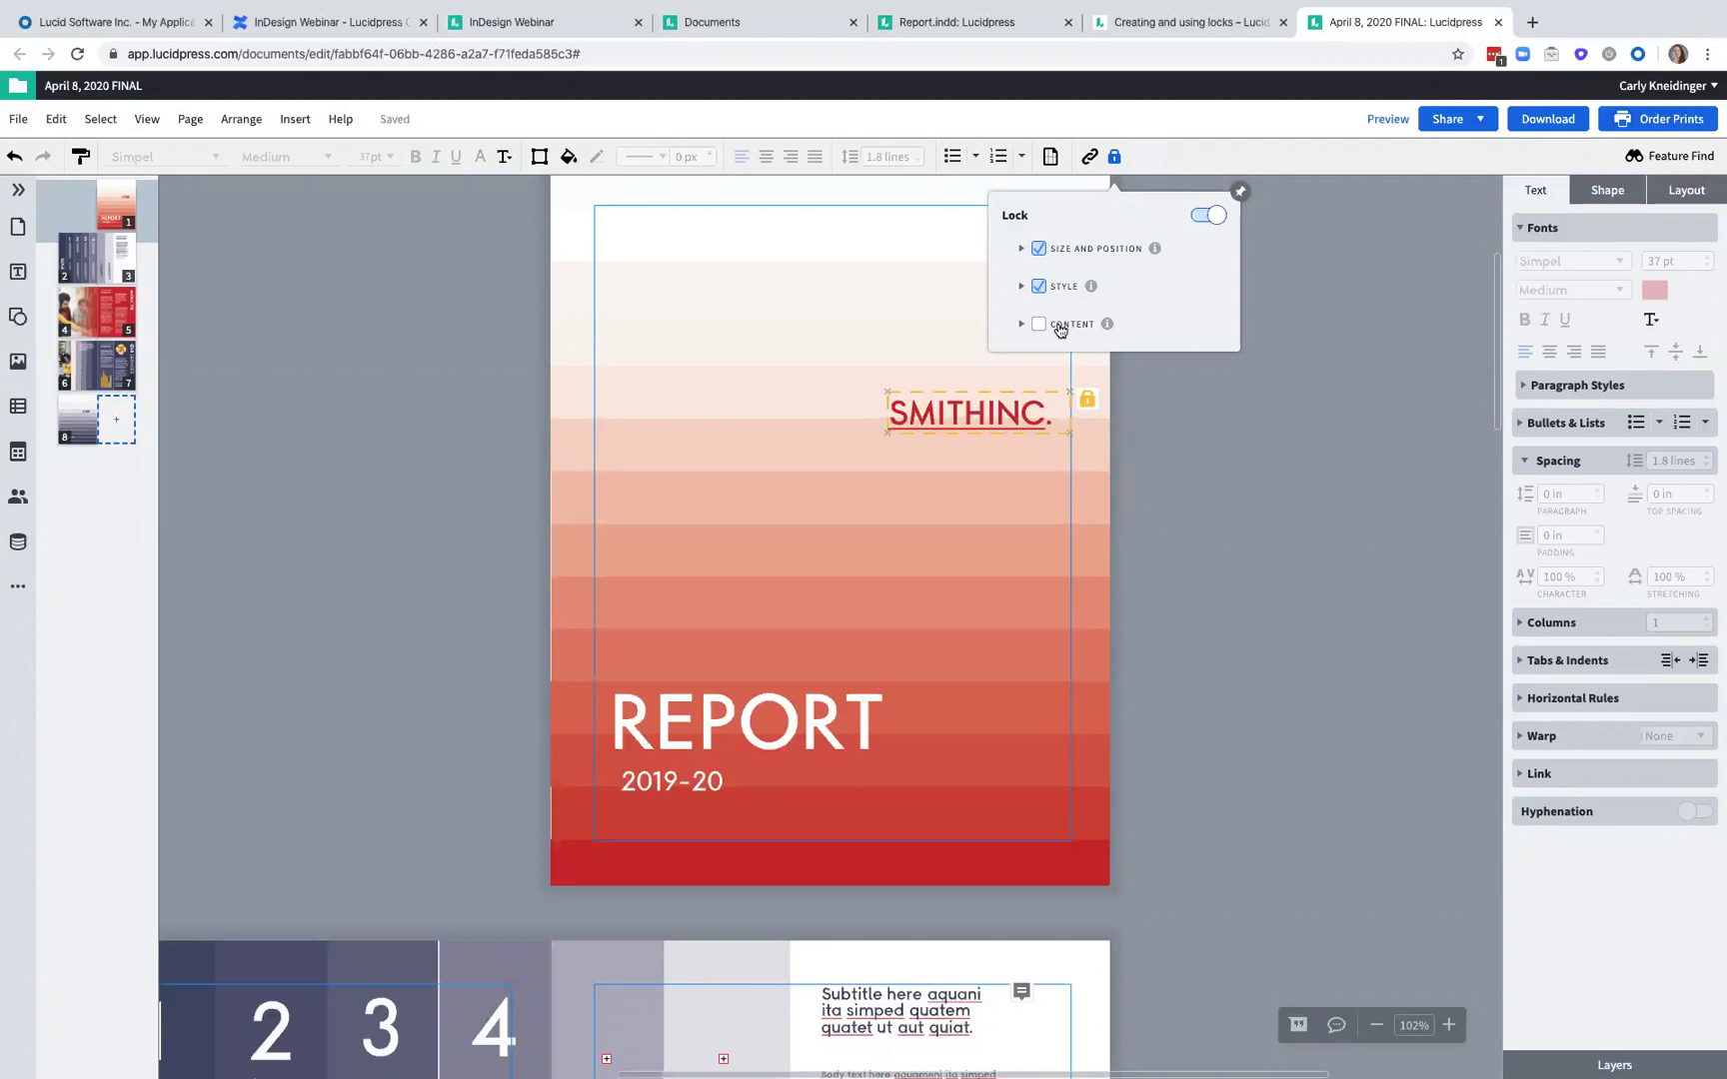
click(1260, 473)
click(1009, 418)
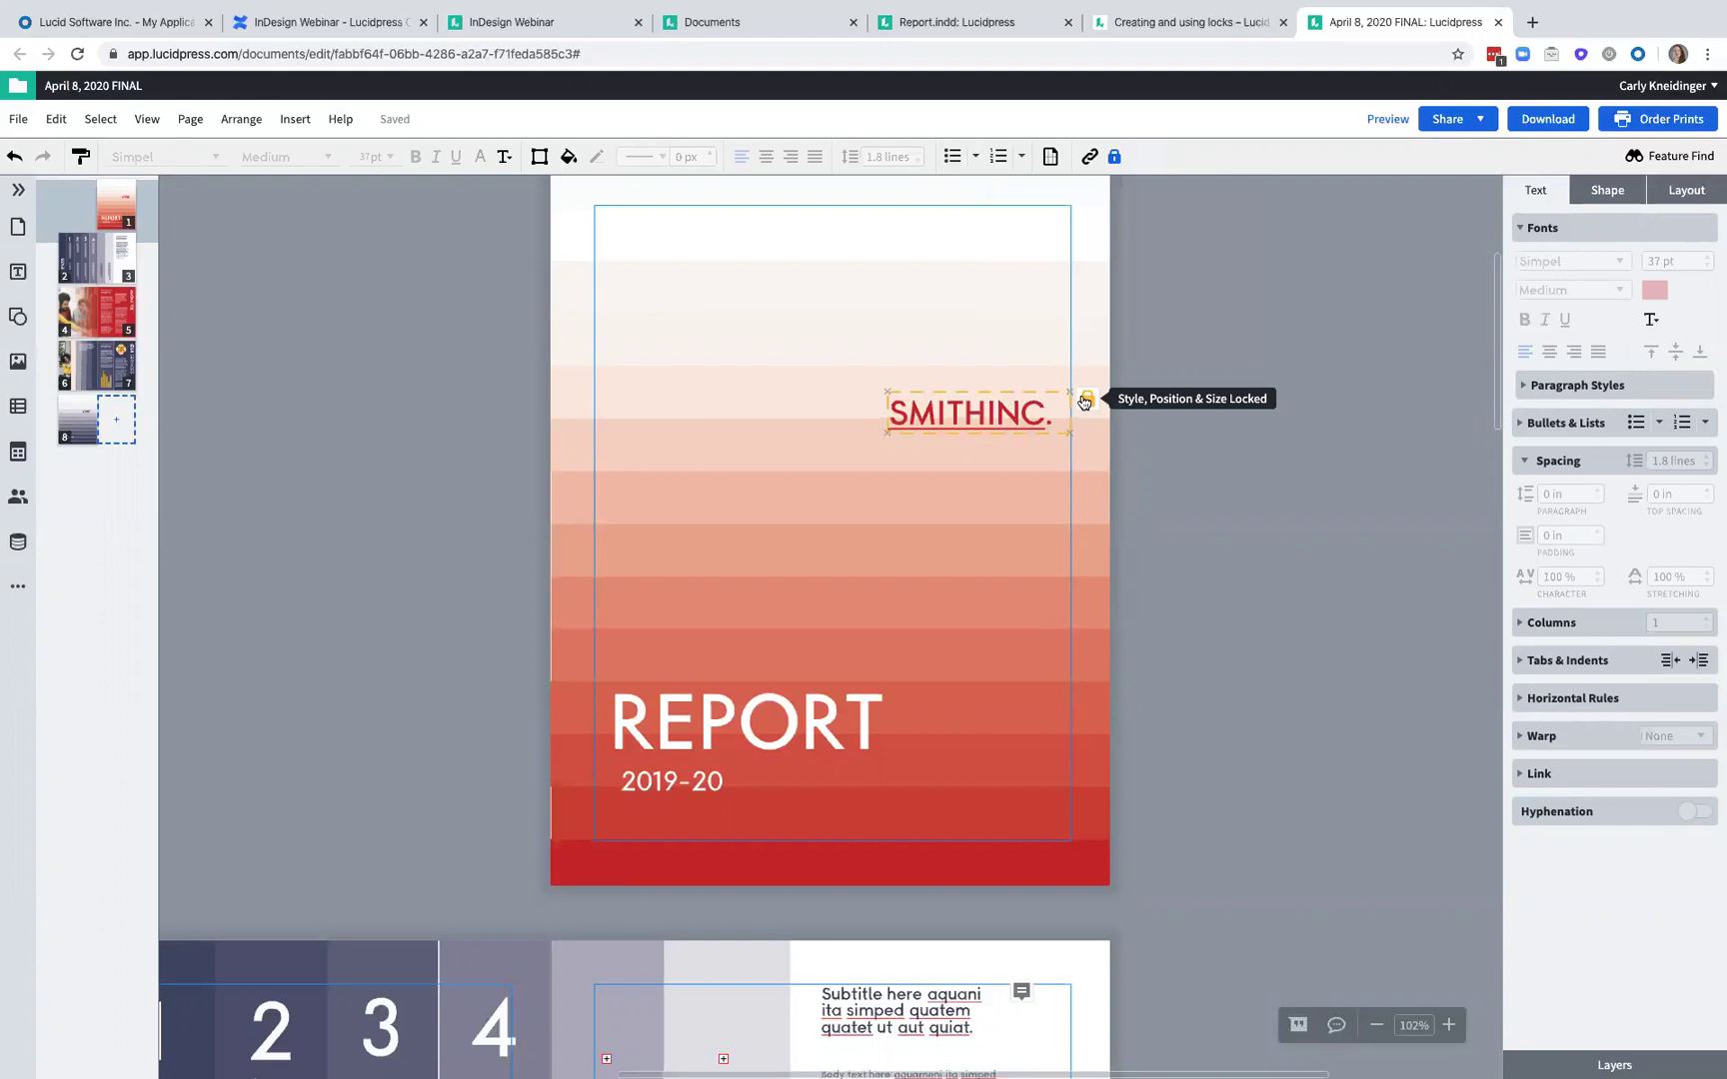
click(1212, 506)
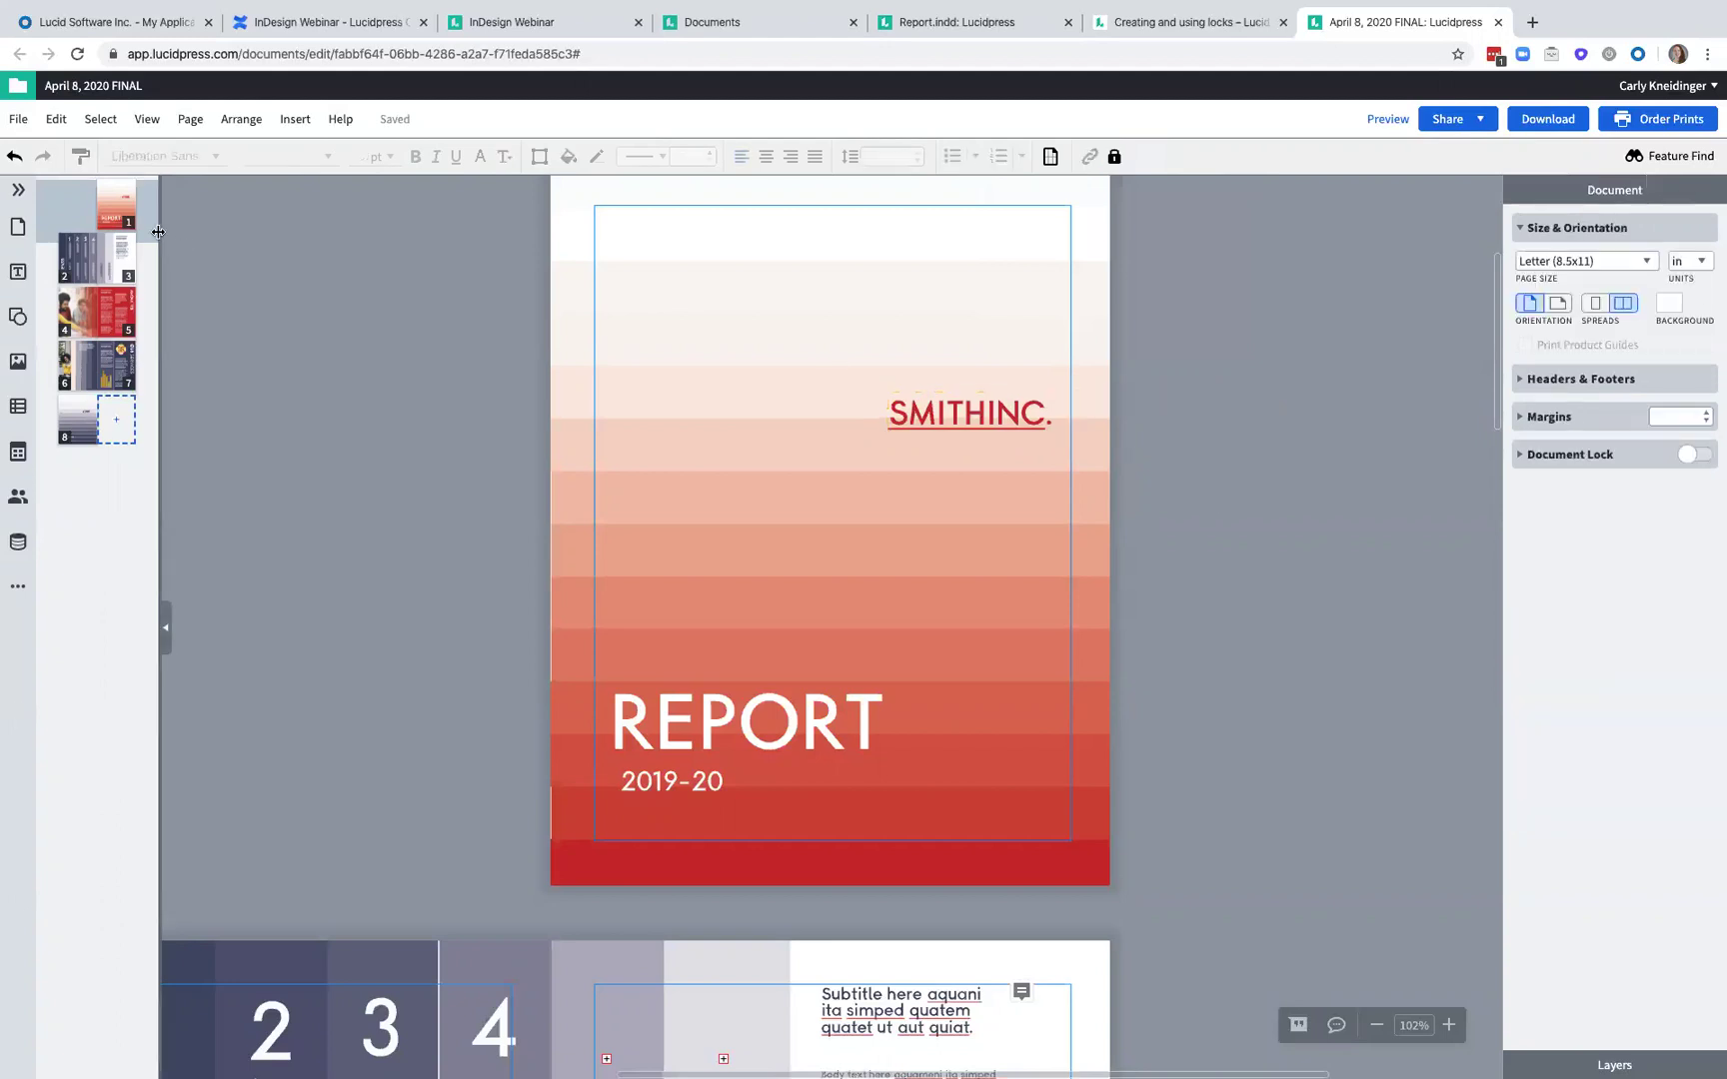
- Show the locking restrictions in the document and look over the cover and the next spread
click(147, 121)
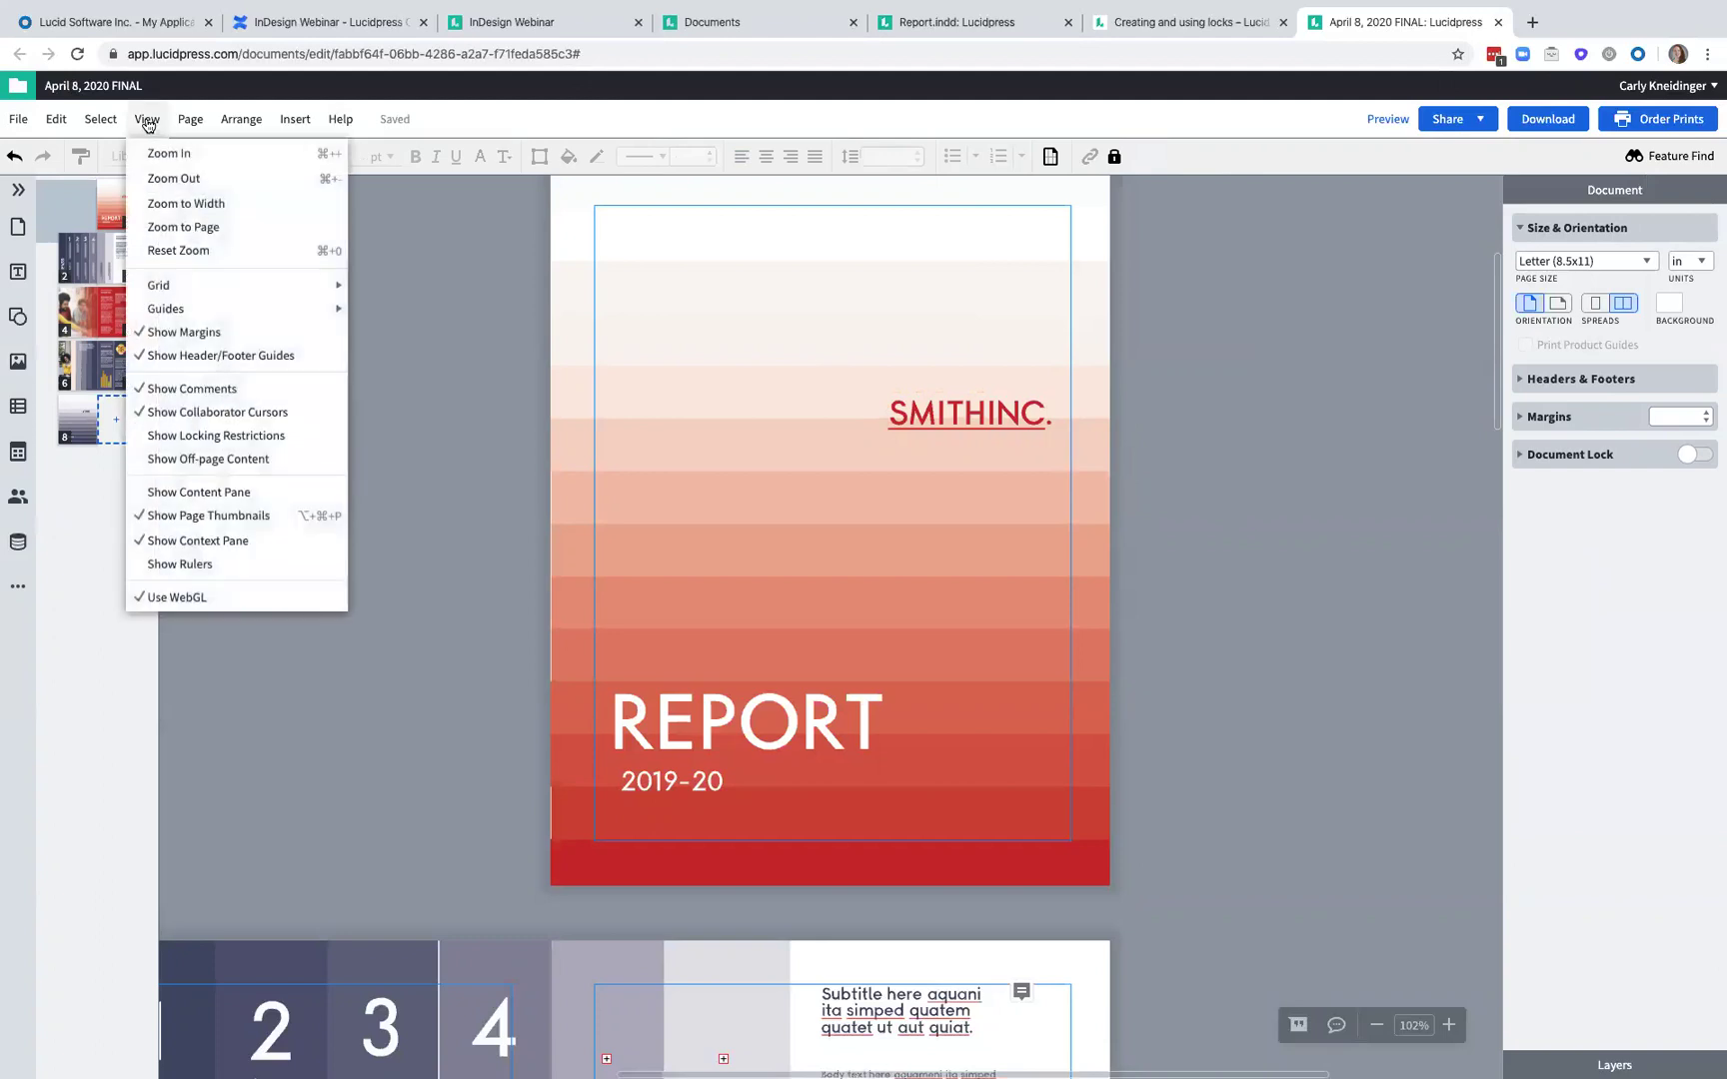
click(180, 437)
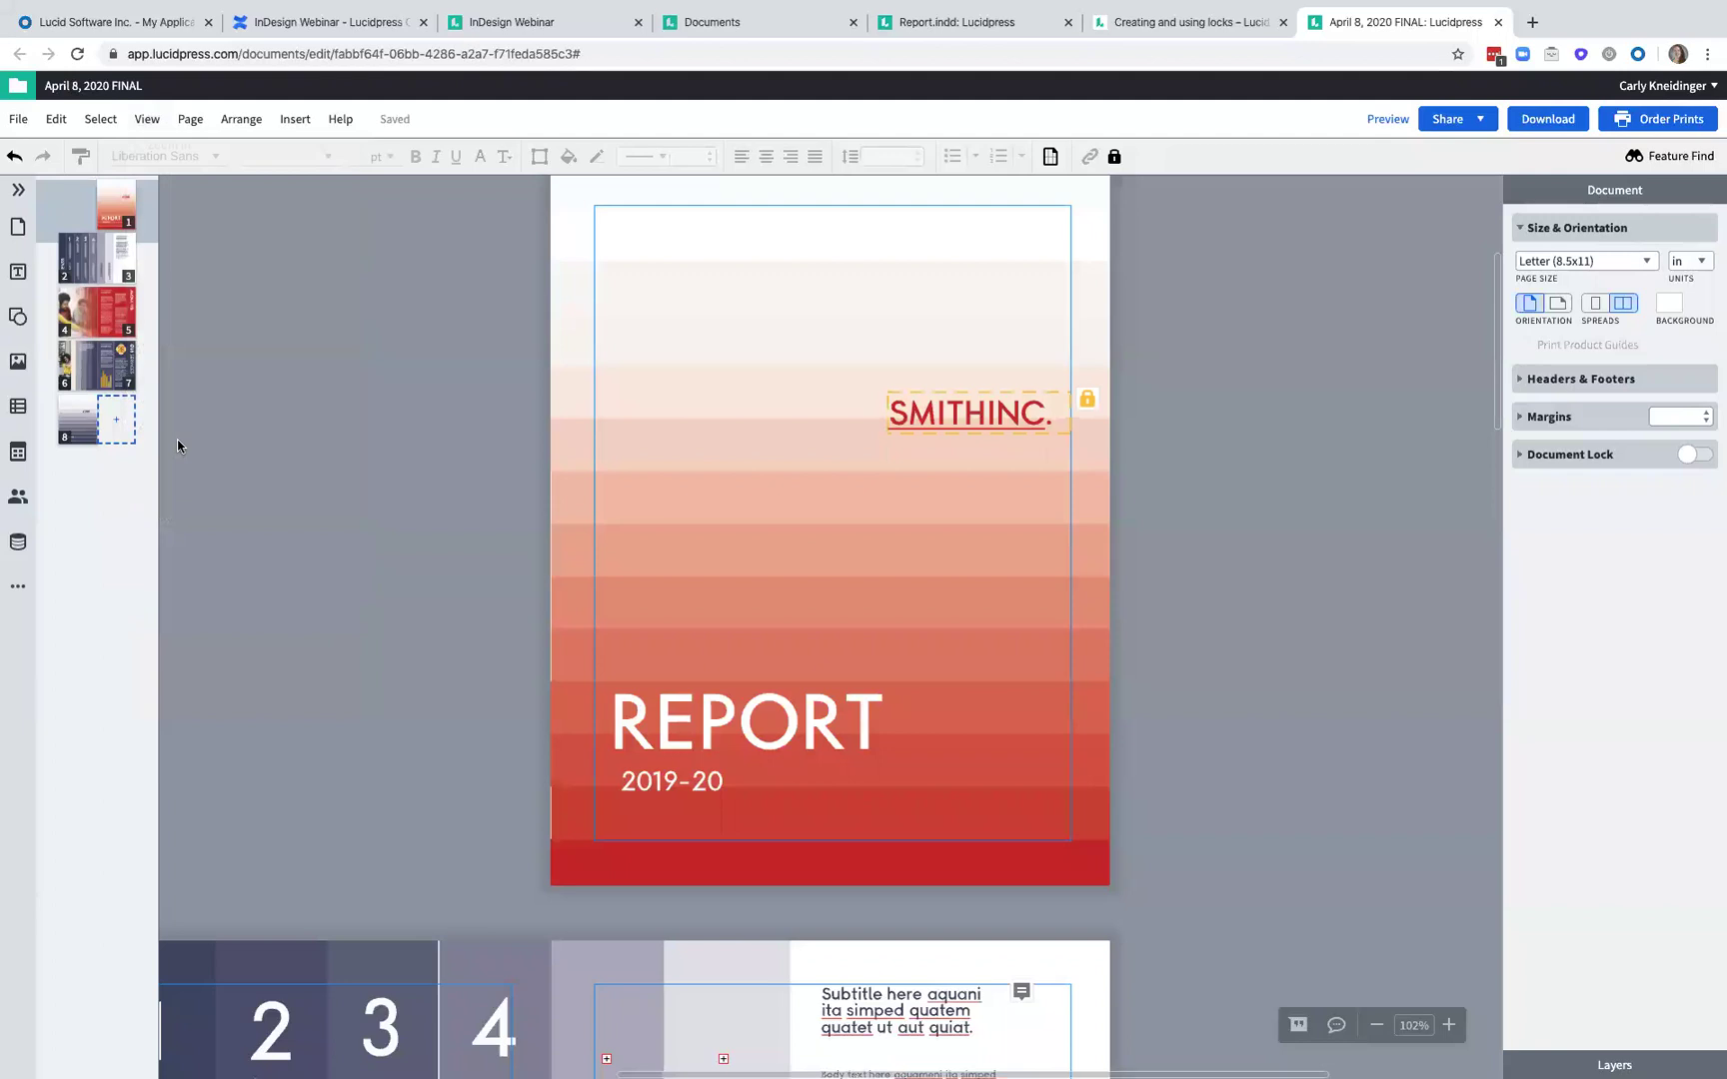
scroll(679, 512, down, 5)
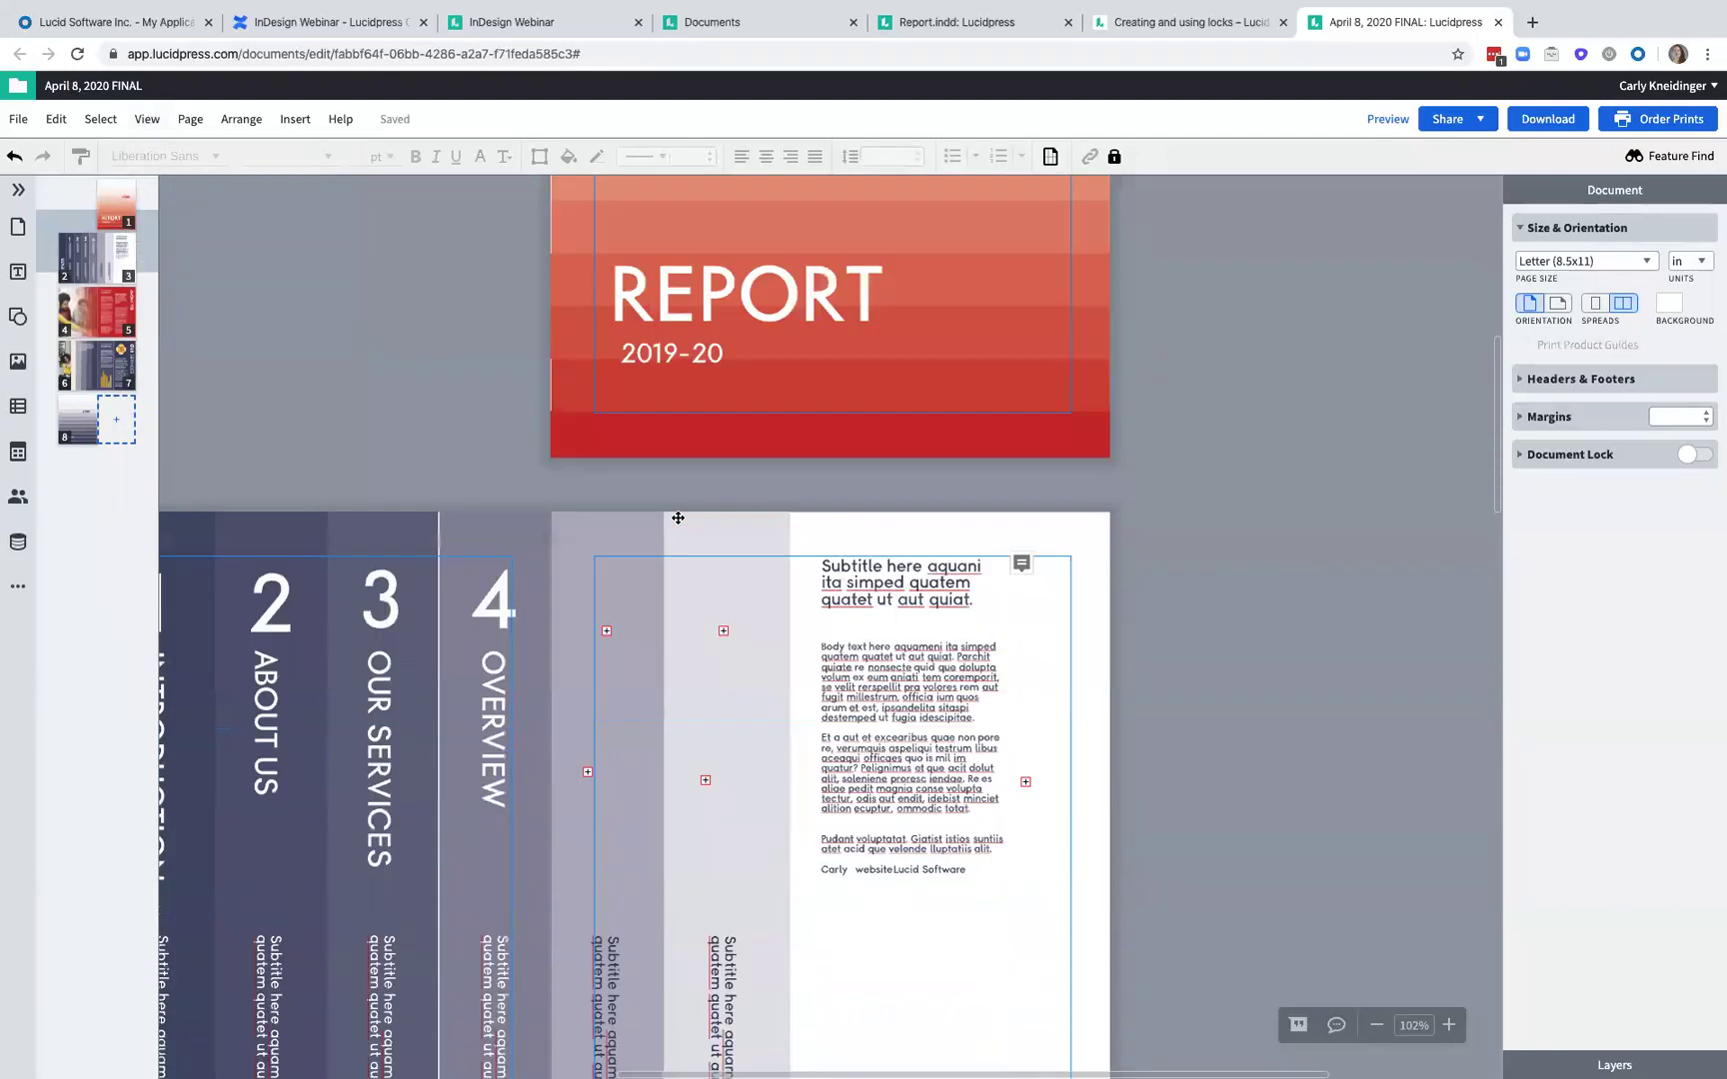
scroll(678, 518, up, 8)
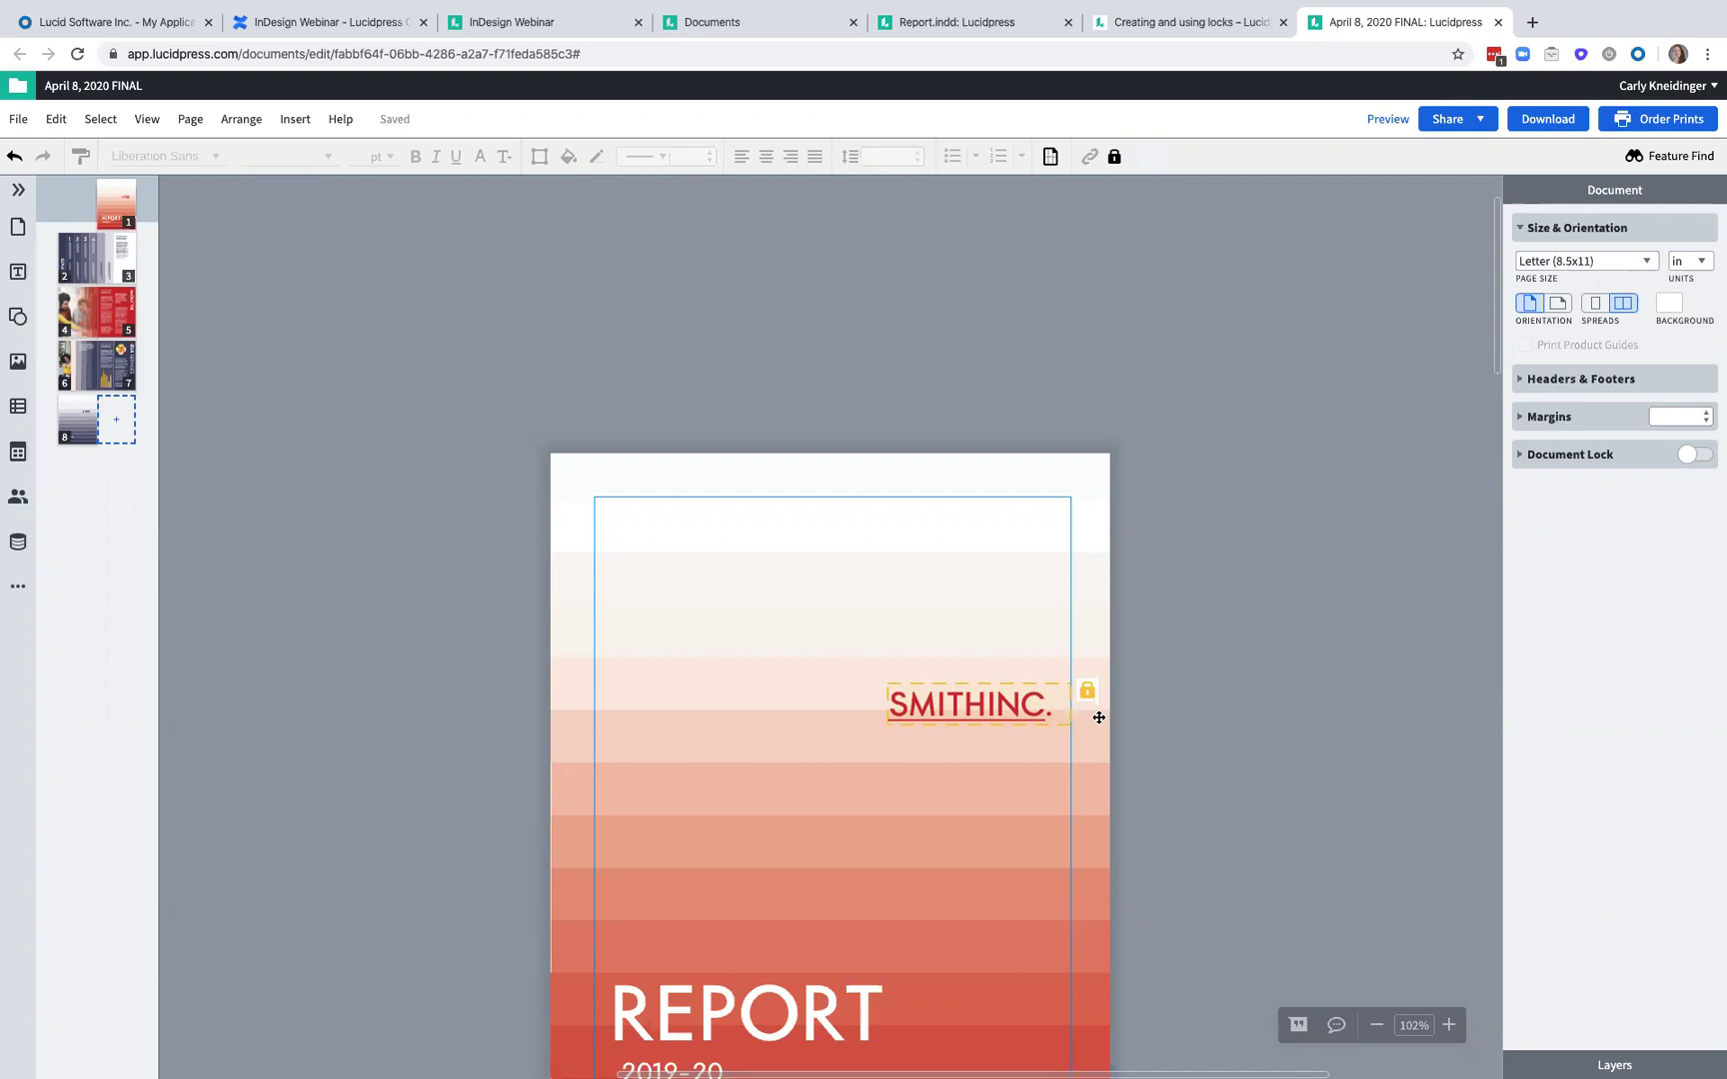
scroll(786, 601, down, 3)
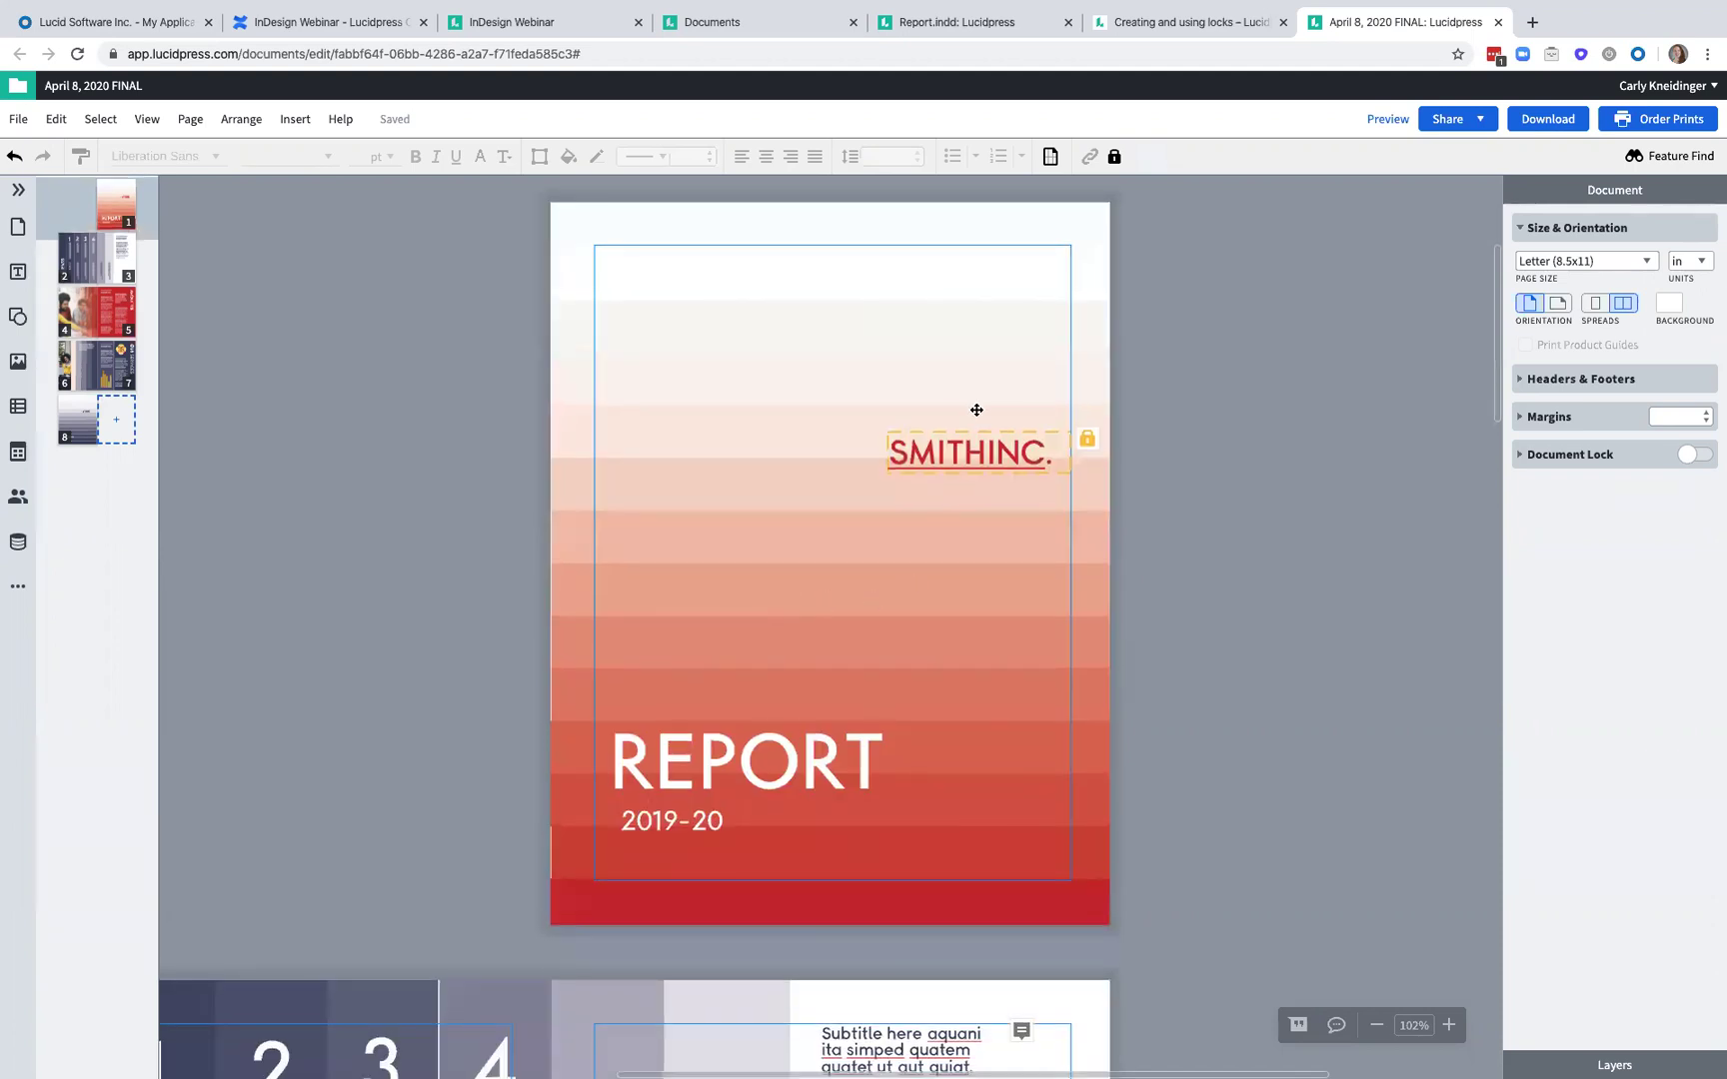
- Draft a comment on the SMITHINC. text that mentions a colleague and reads "Please unlock", and close it without posting
click(952, 458)
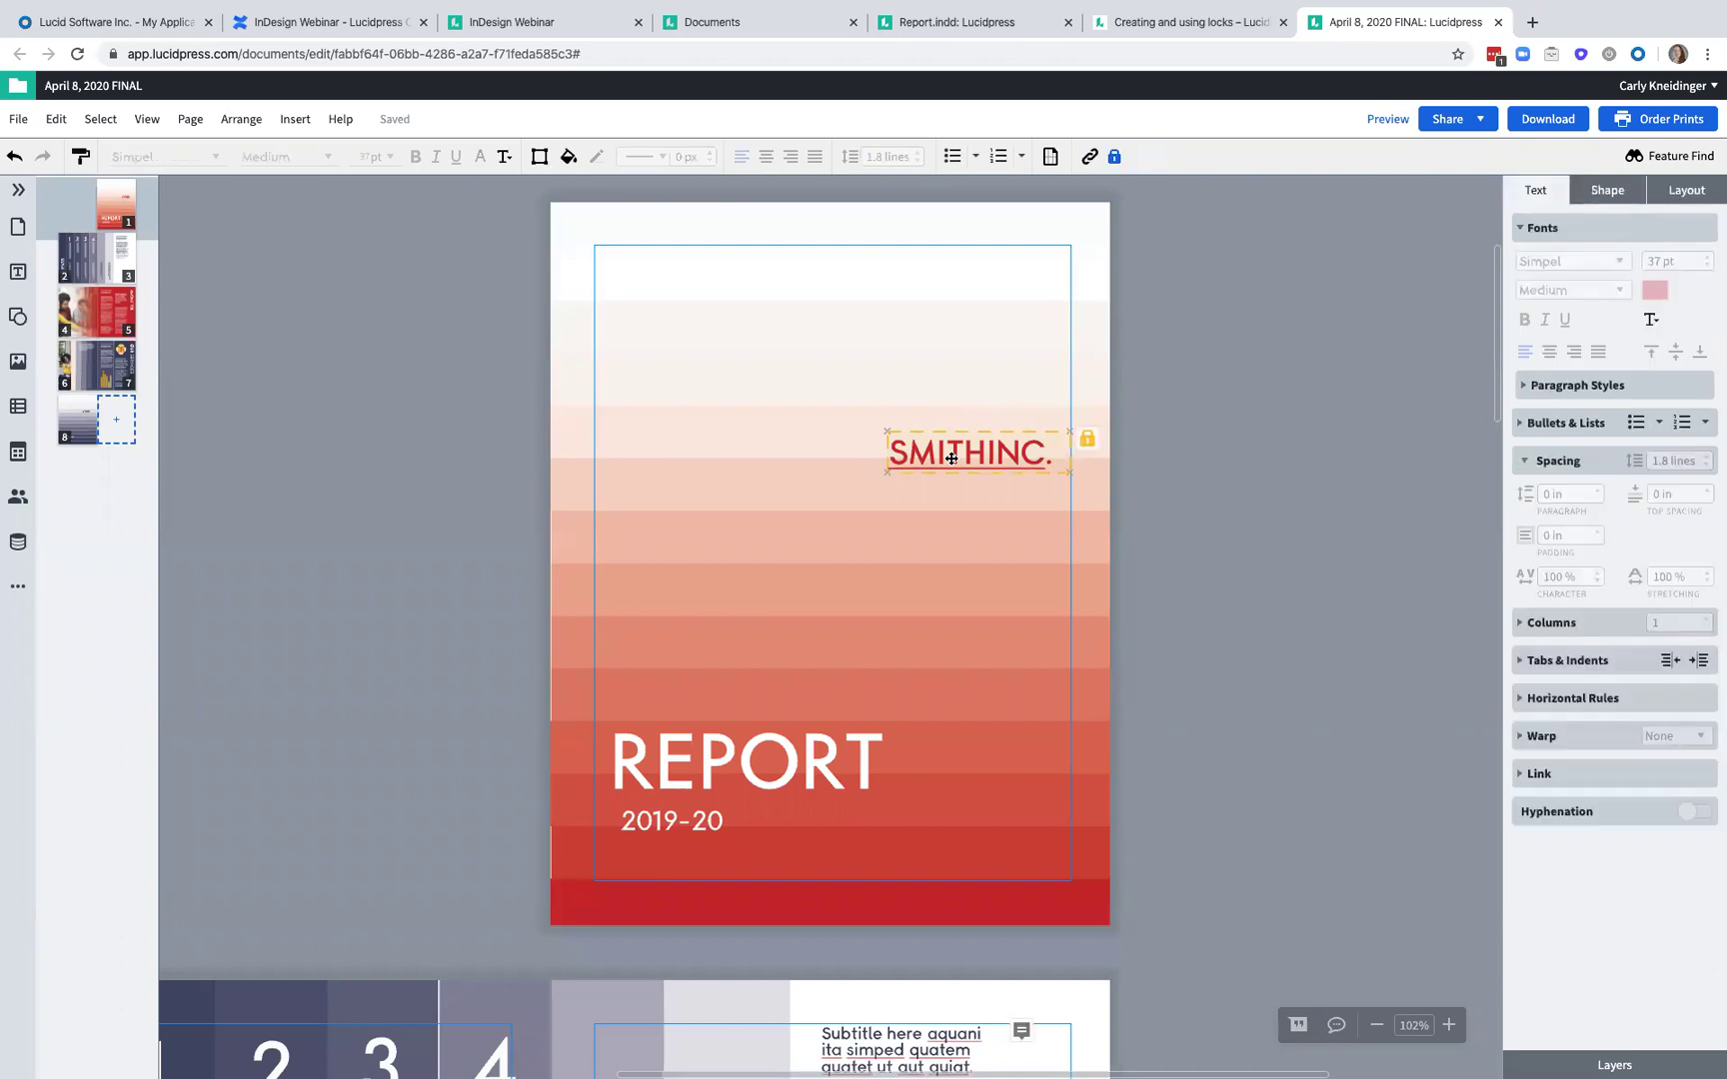
right_click(952, 458)
click(977, 914)
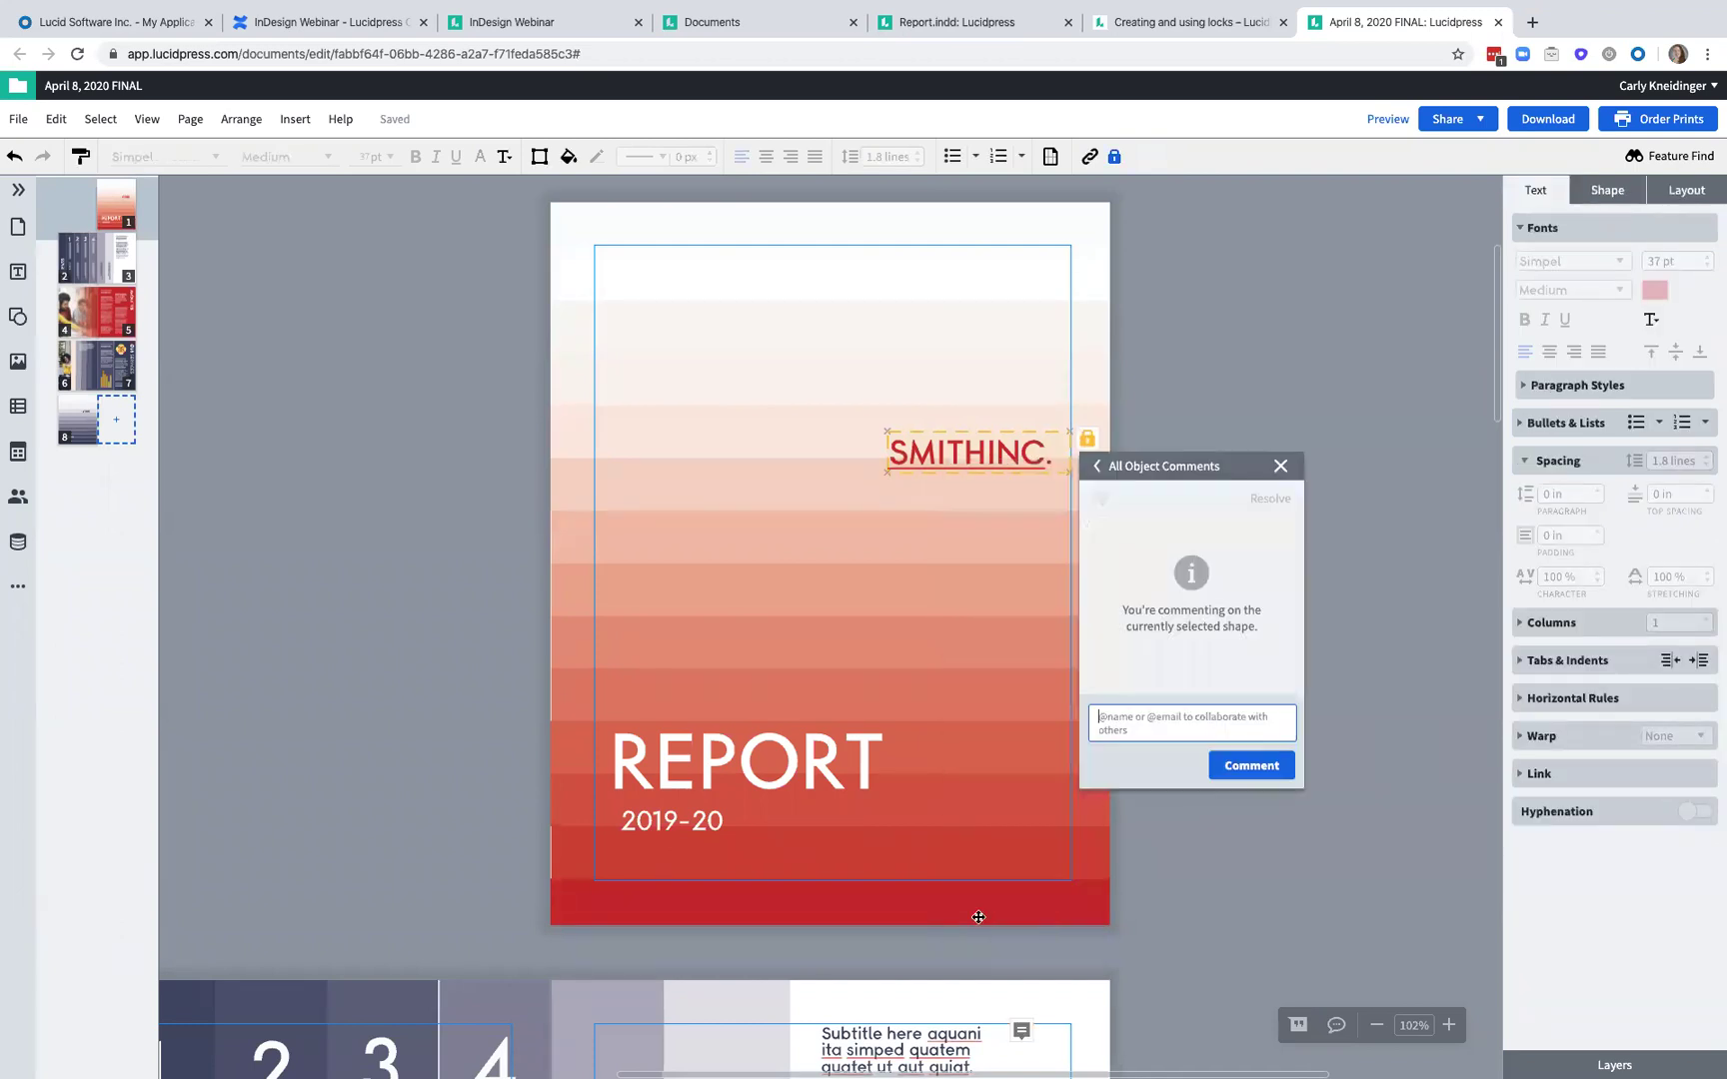
text(@tmi)
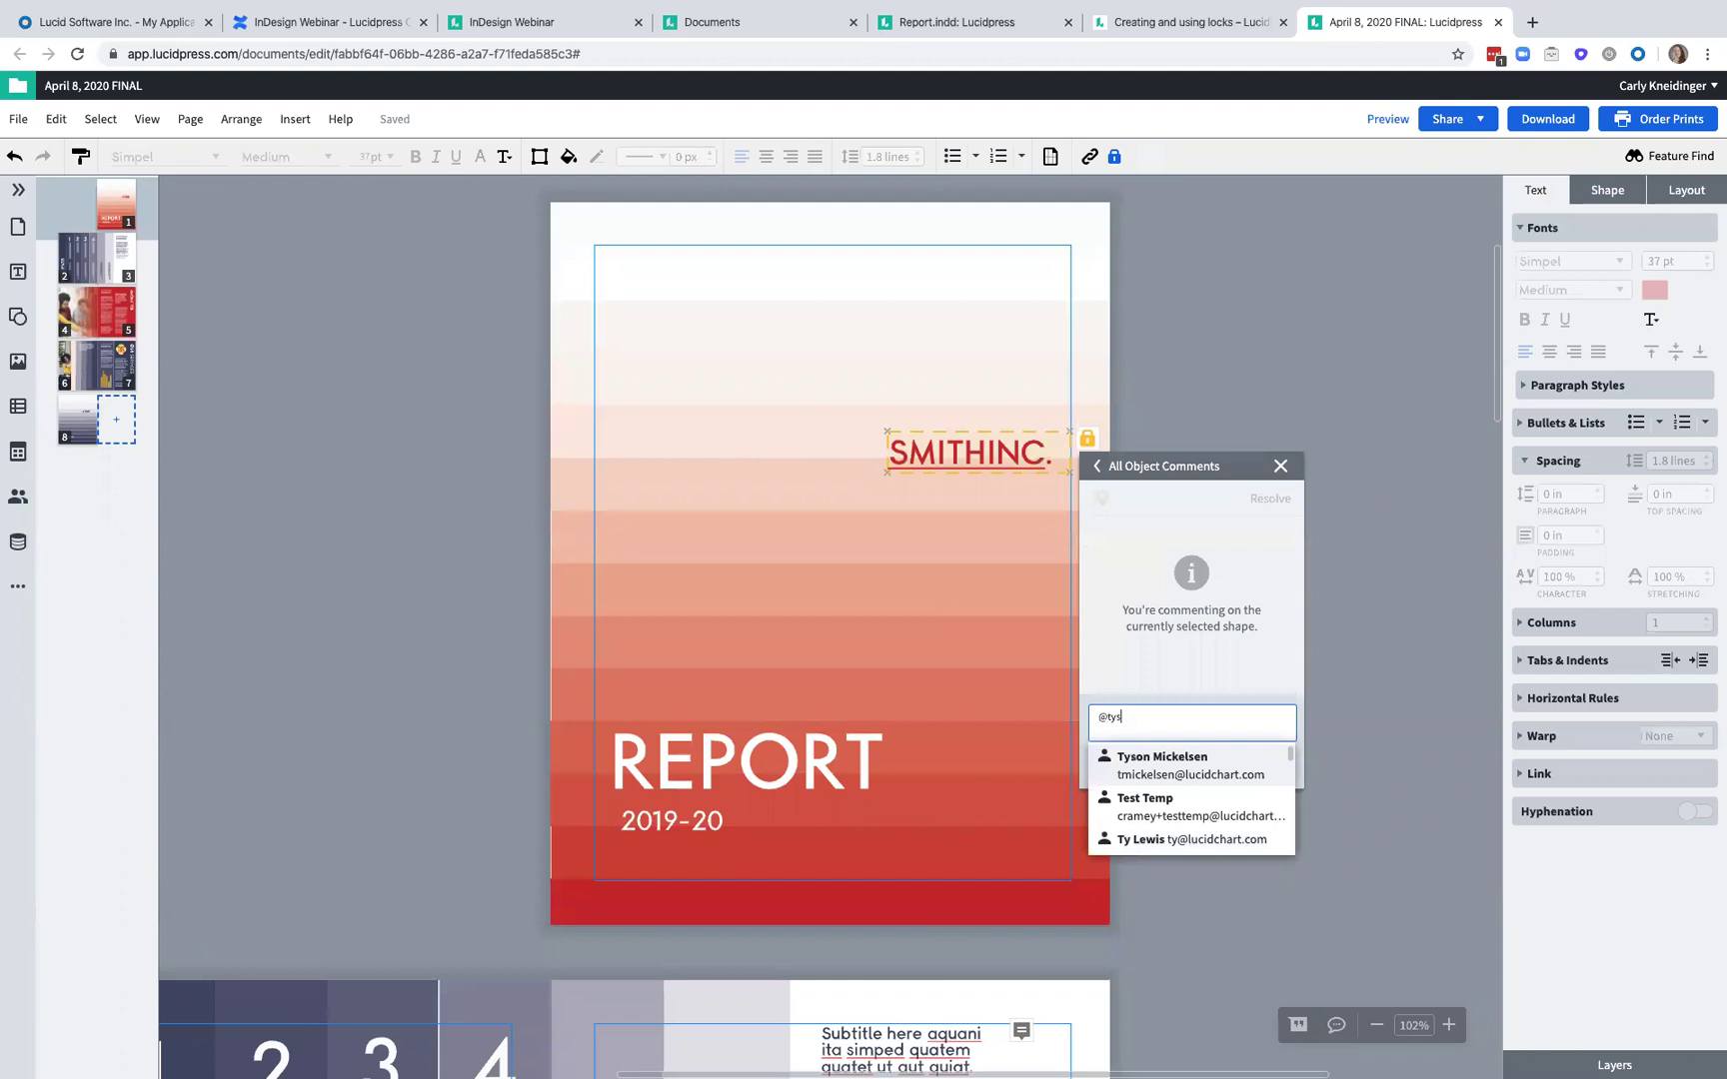
key(Return)
text(Please)
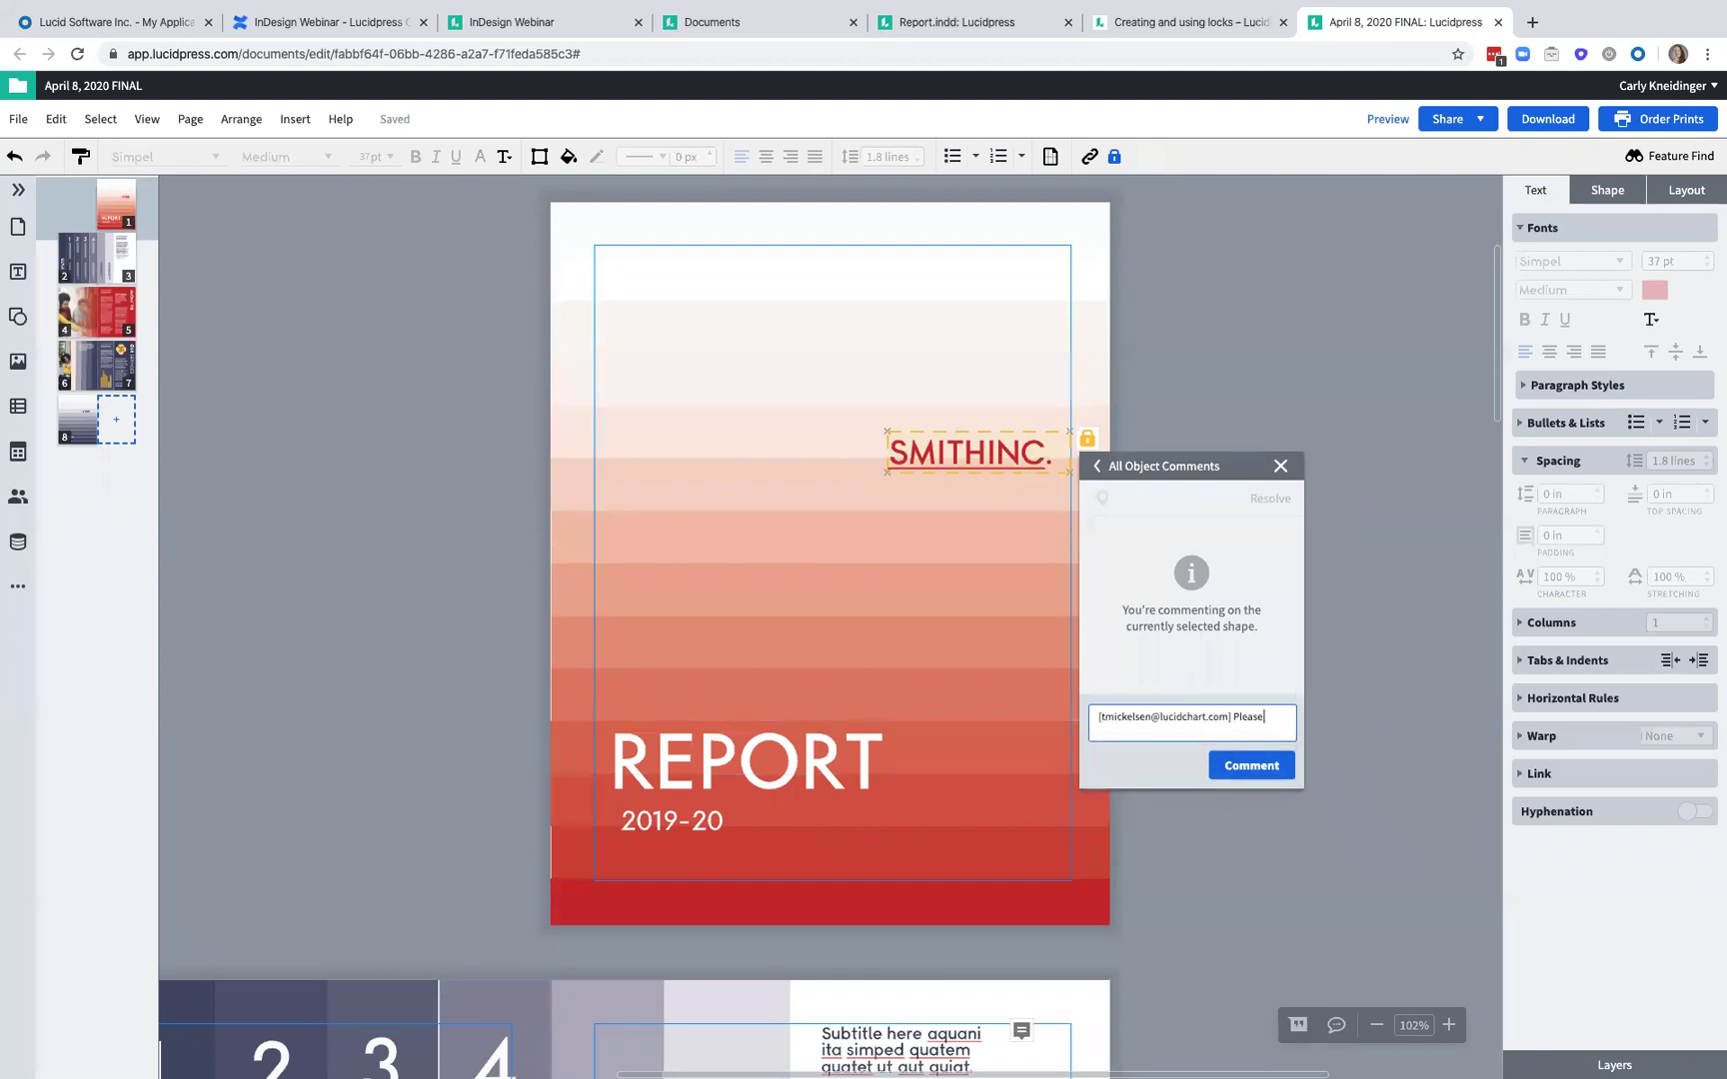
text( unlcok)
key(BackSpace)
key(BackSpace)
key(BackSpace)
text(ock)
click(1280, 466)
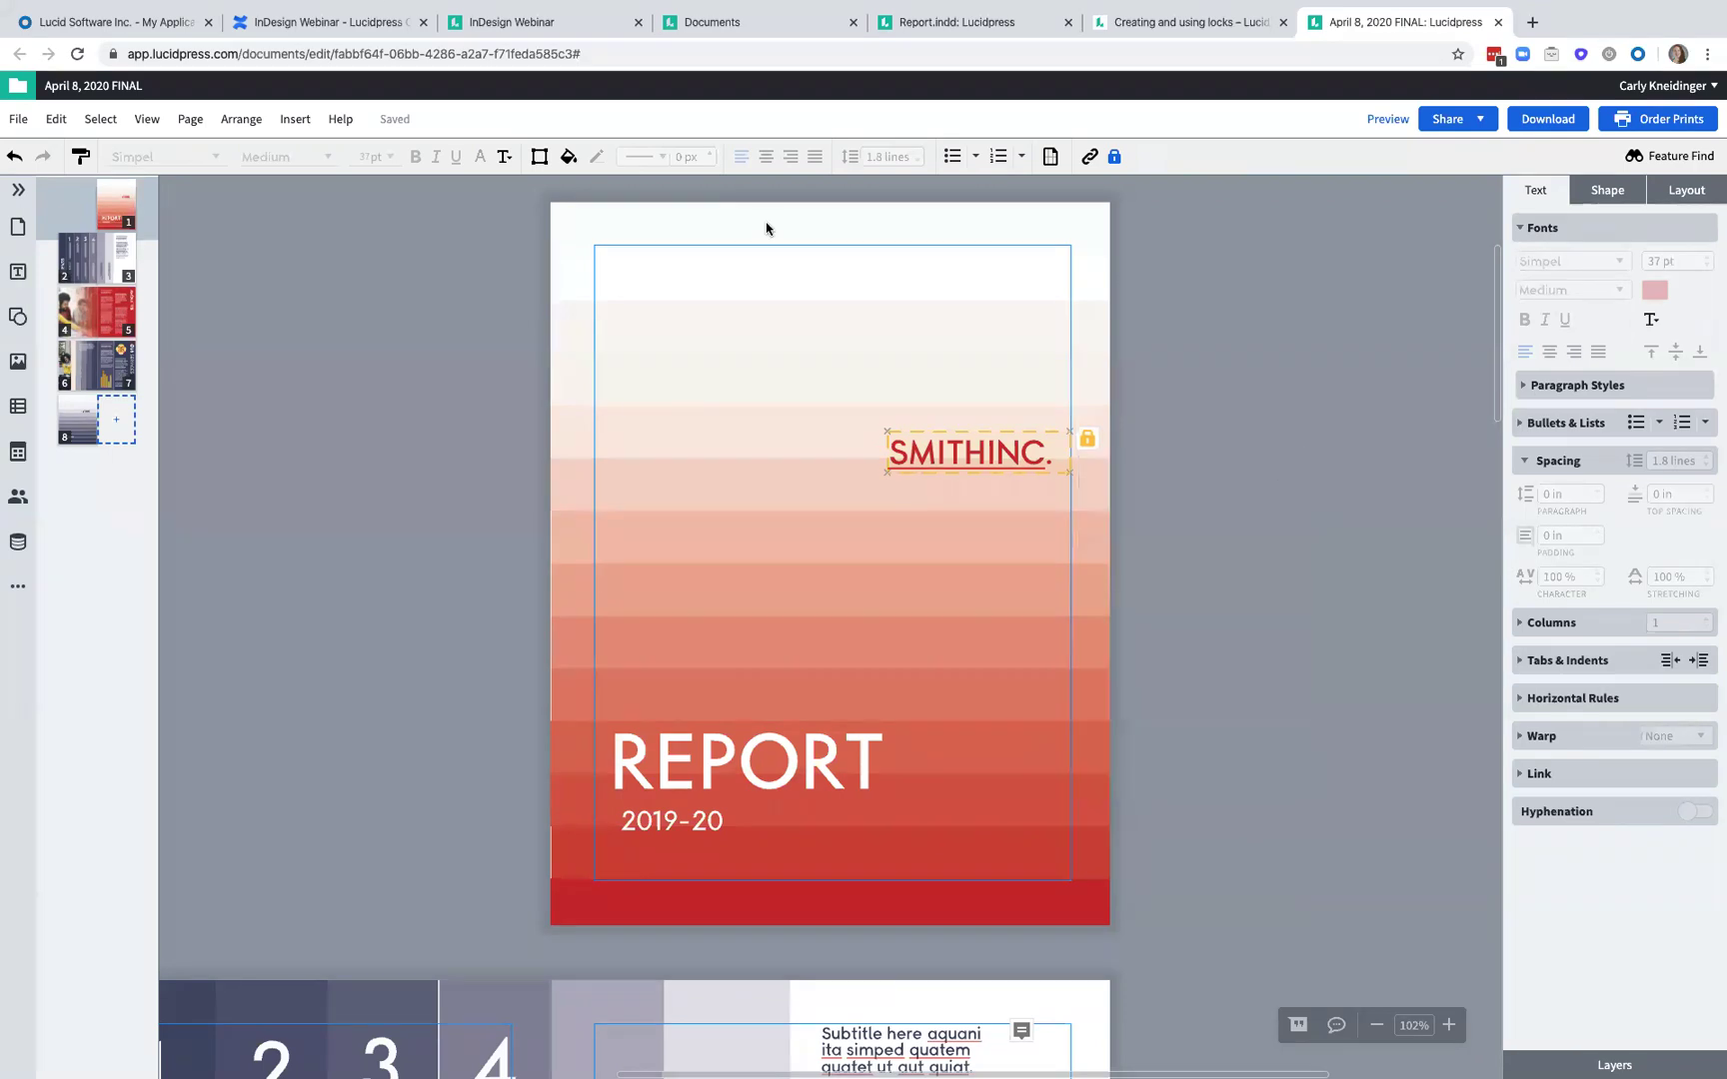
- Switch to the InDesign Webinar presentation and advance from the template check list to the "Questions?" slide
click(478, 25)
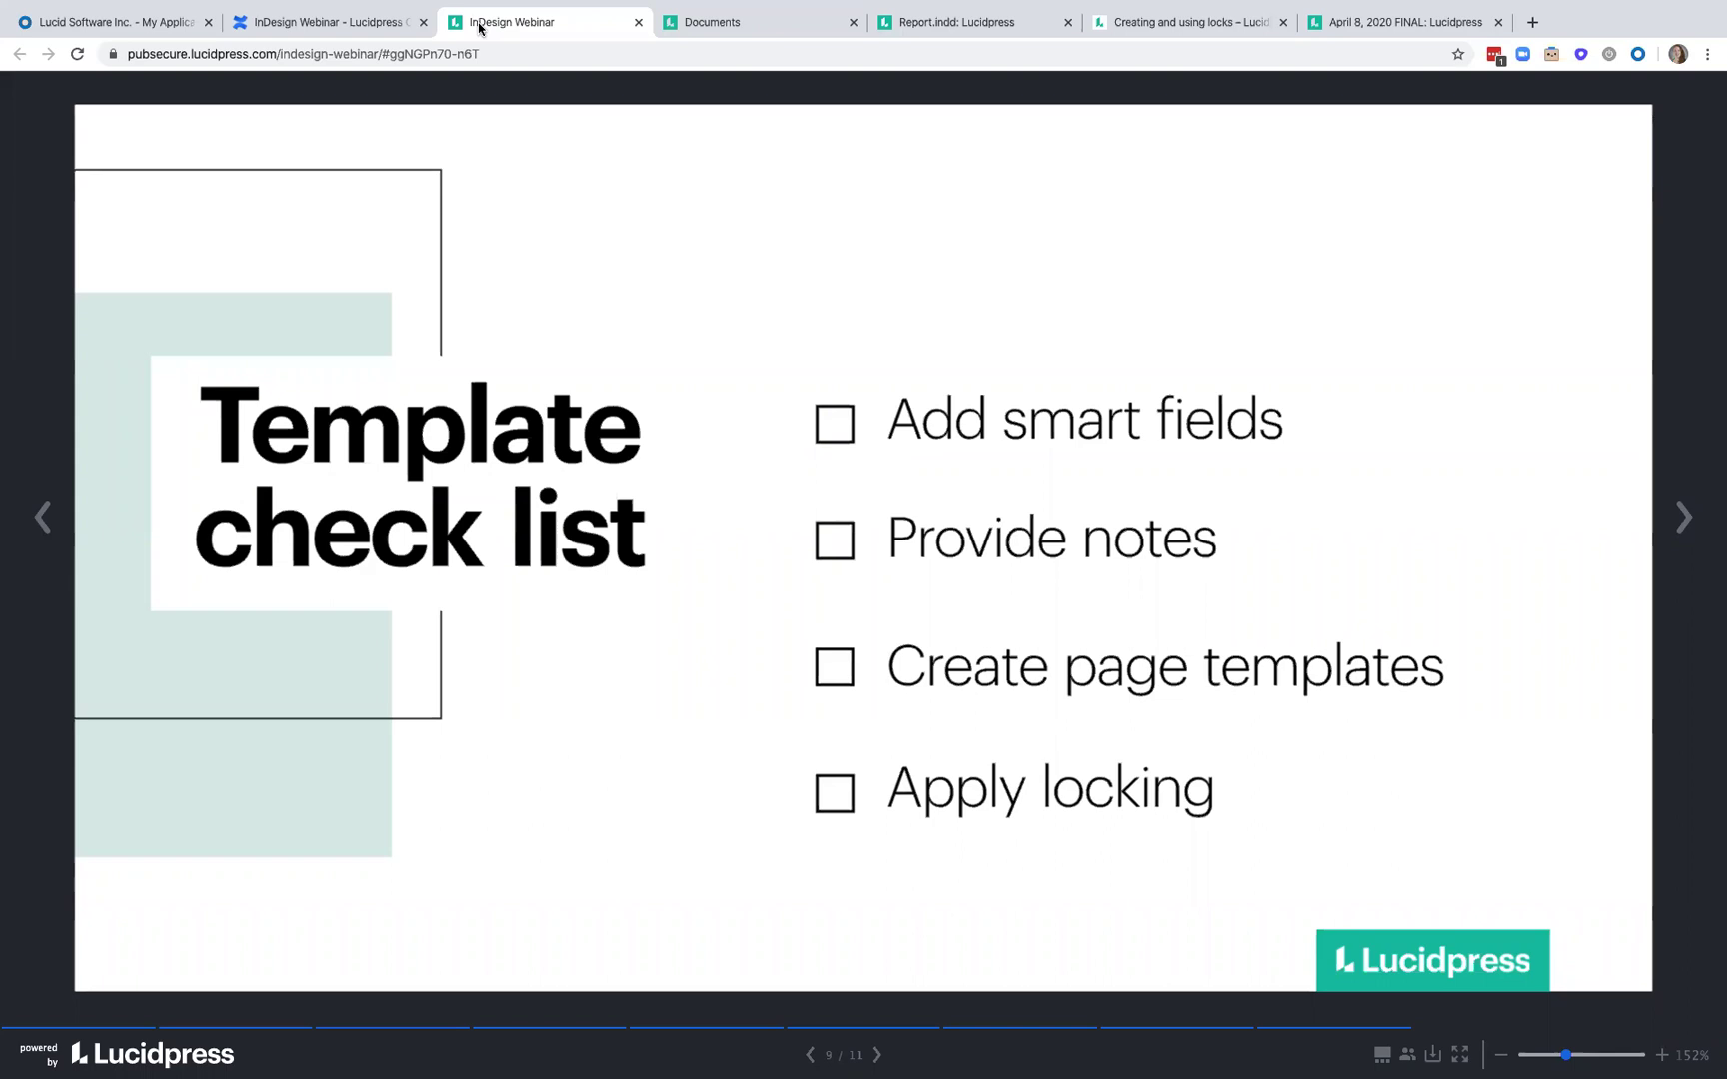
key(Right)
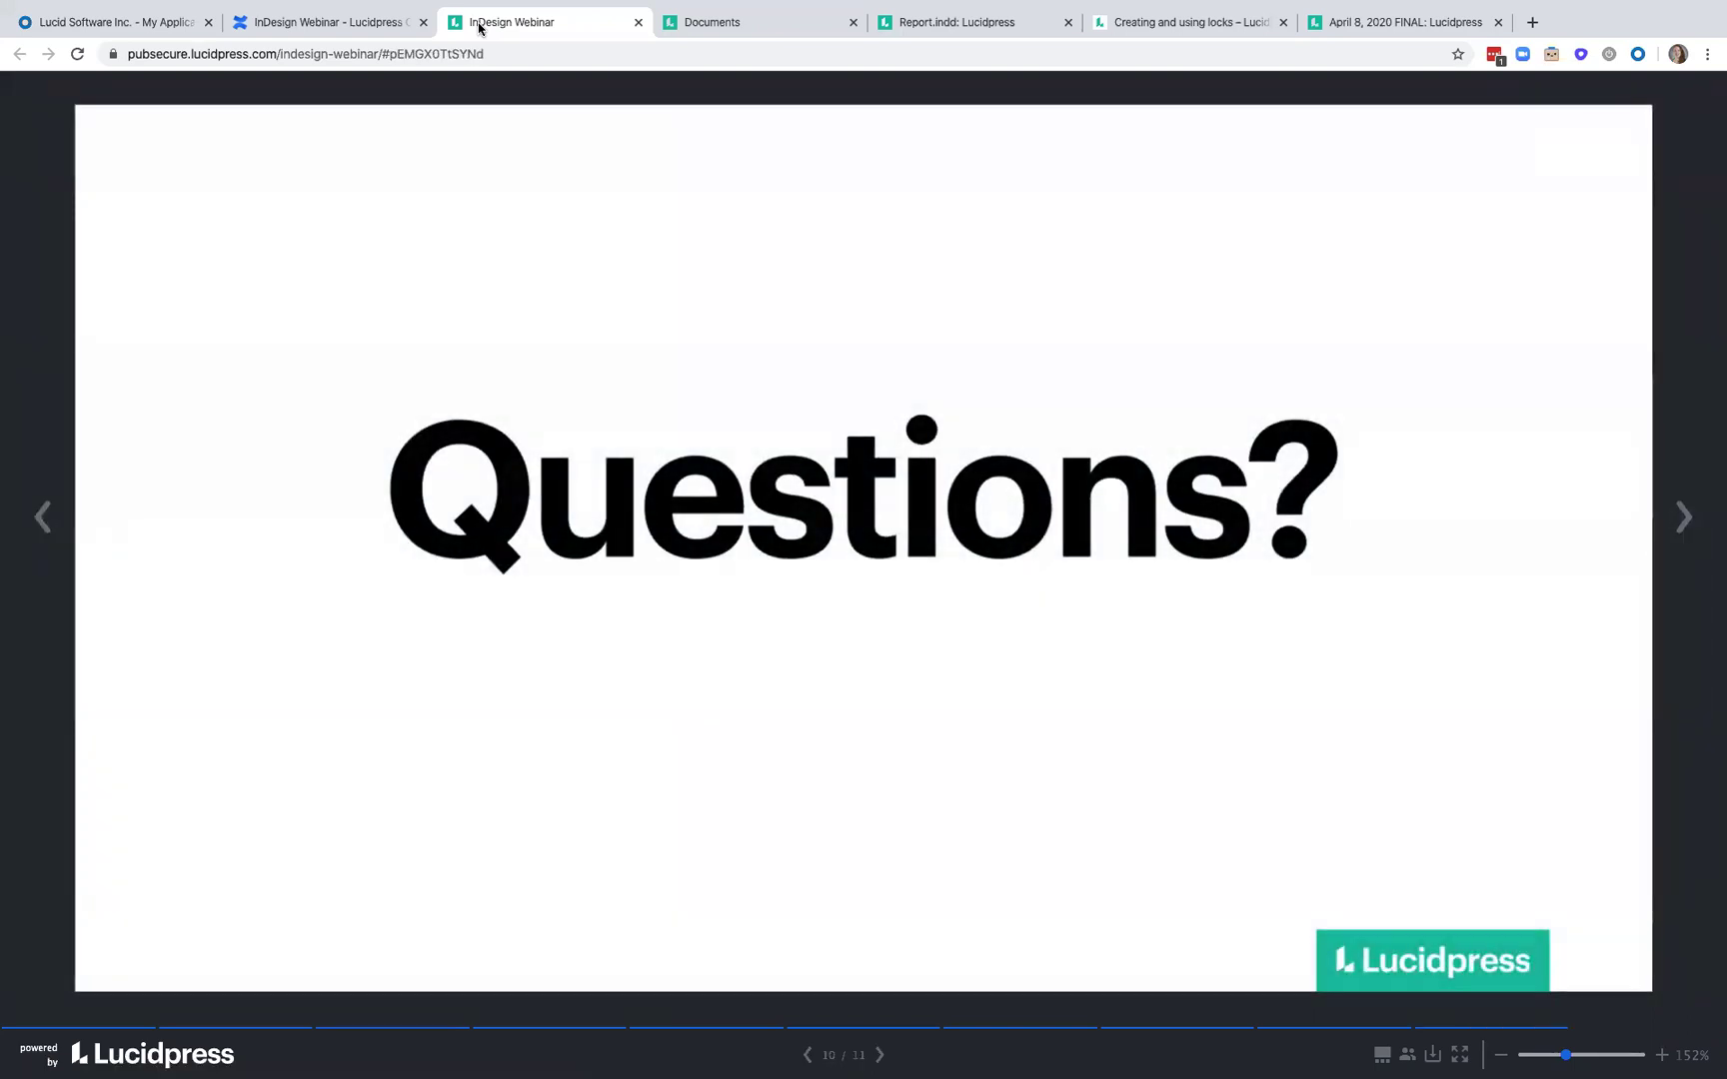